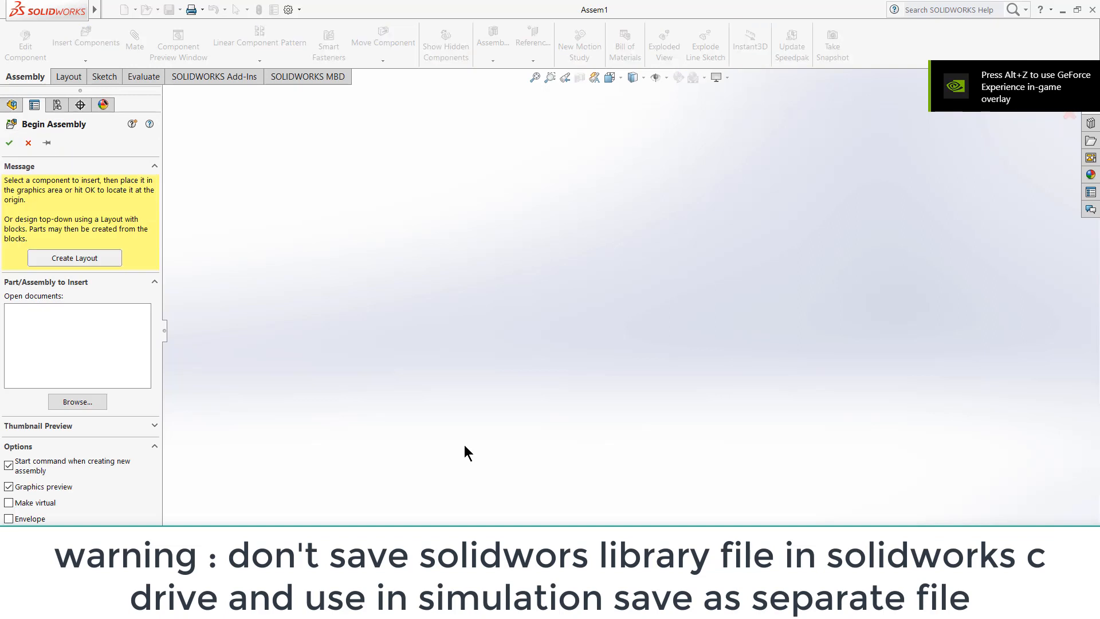
Leave the Begin Assembly prompt and add in the Toolbox from the Design Library
left_click(27, 144)
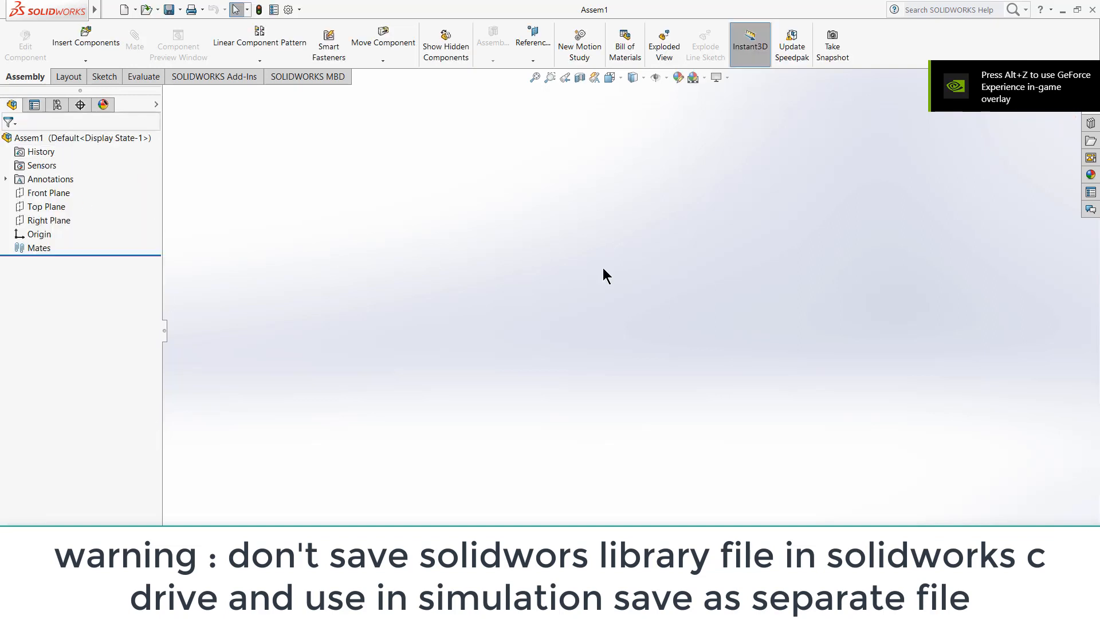
left_click(1091, 123)
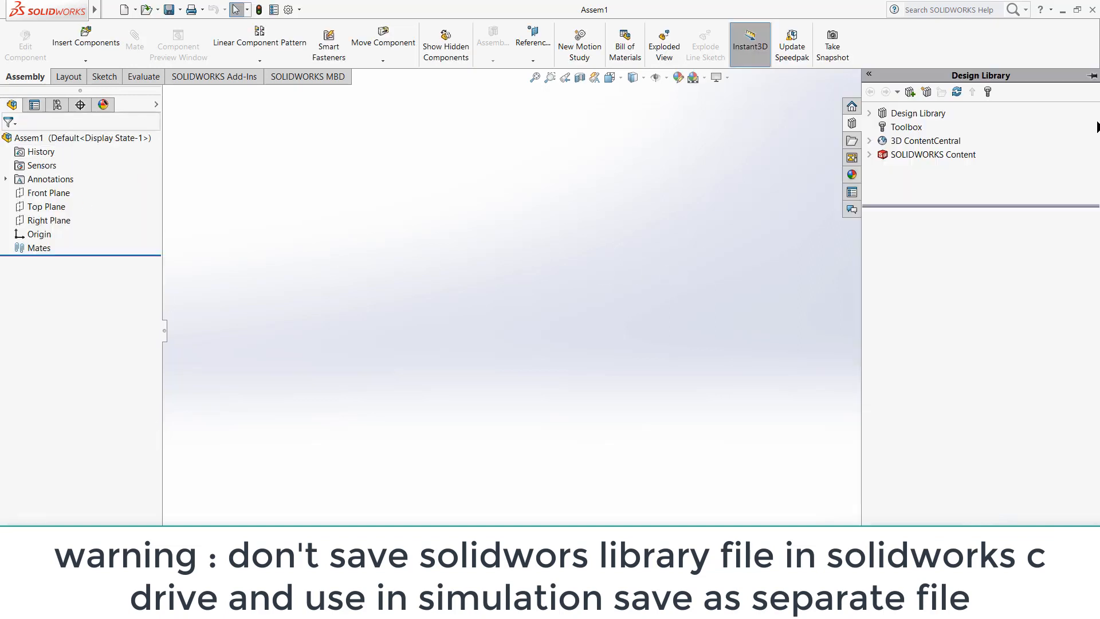
left_click(889, 127)
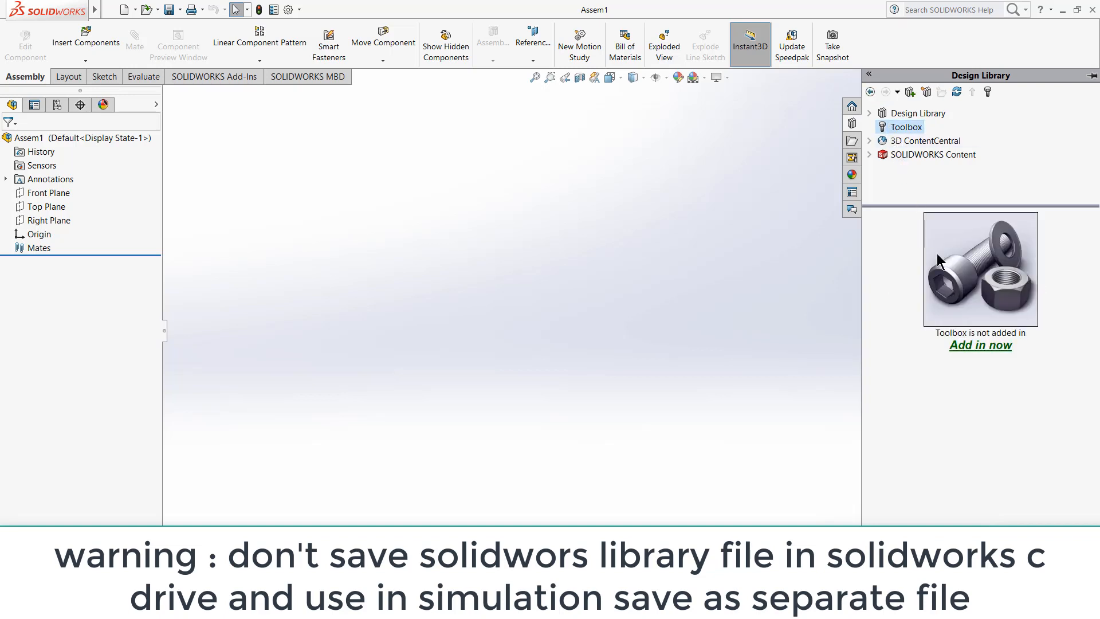
left_click(992, 348)
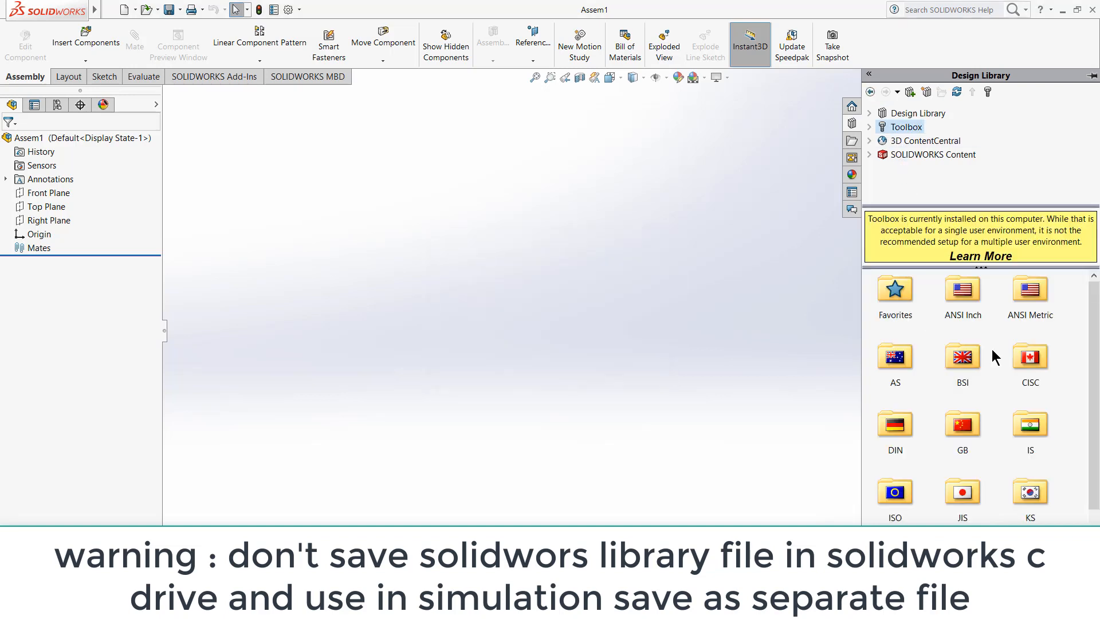
Insert one Straight Bevel (Pinion) from the Toolbox's ANSI Metric Power Transmission gears, keeping its default module 2 and 25 teeth
double_click(1023, 293)
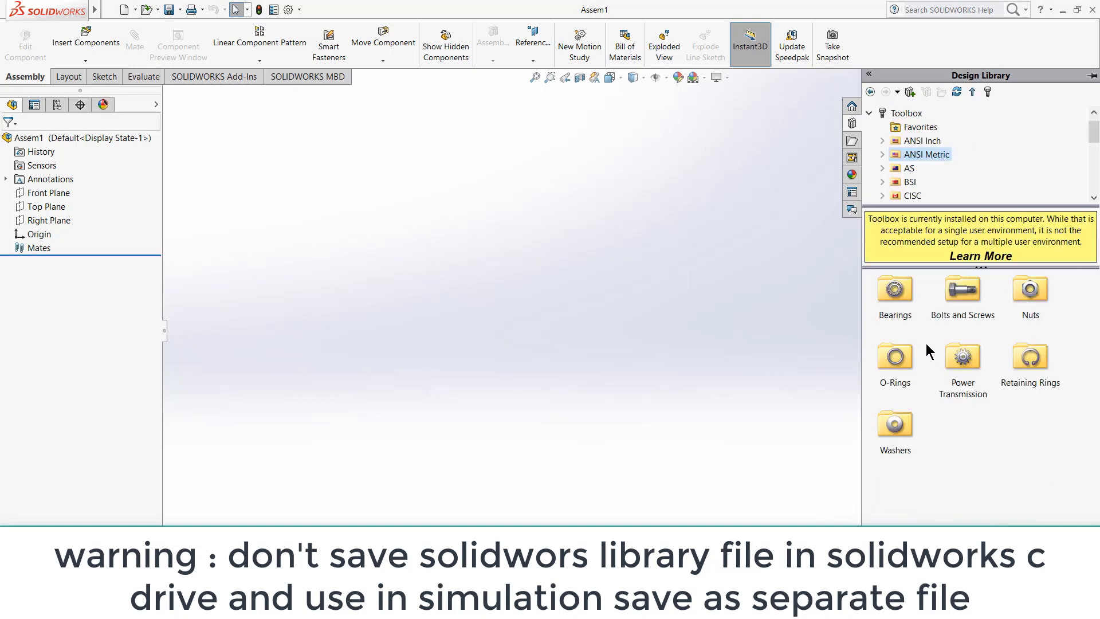
double_click(962, 364)
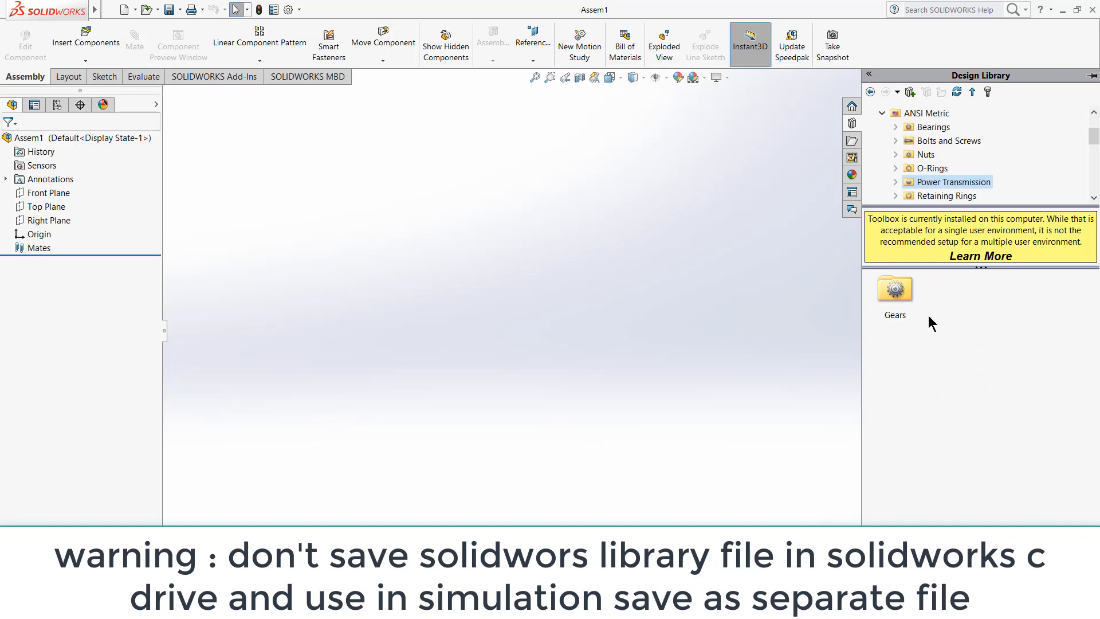
double_click(896, 289)
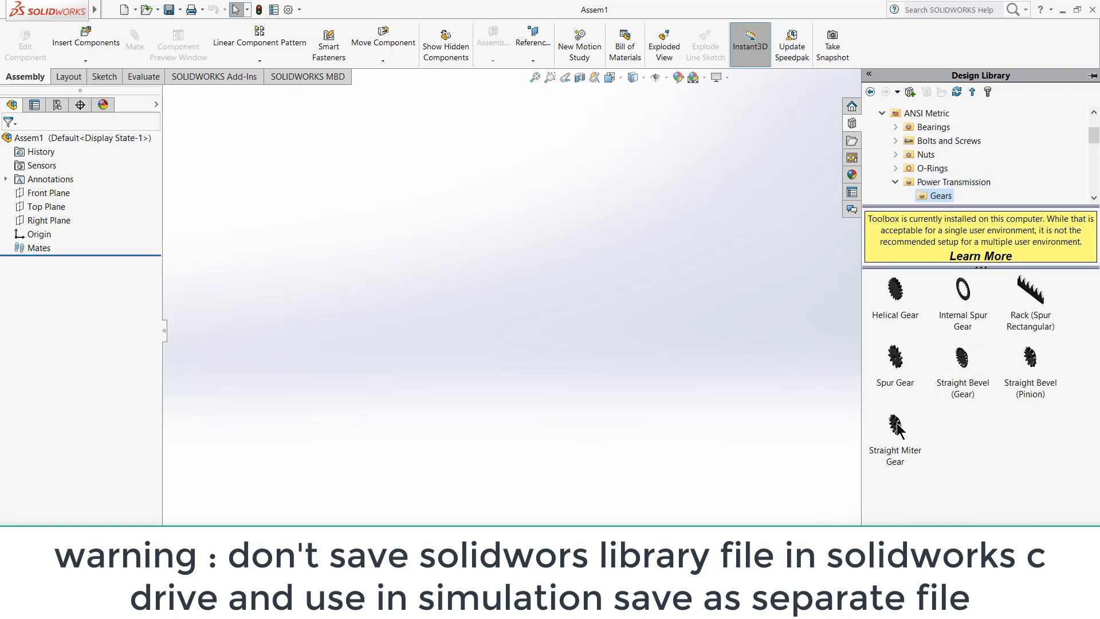
left_click_drag(1031, 373, 502, 307)
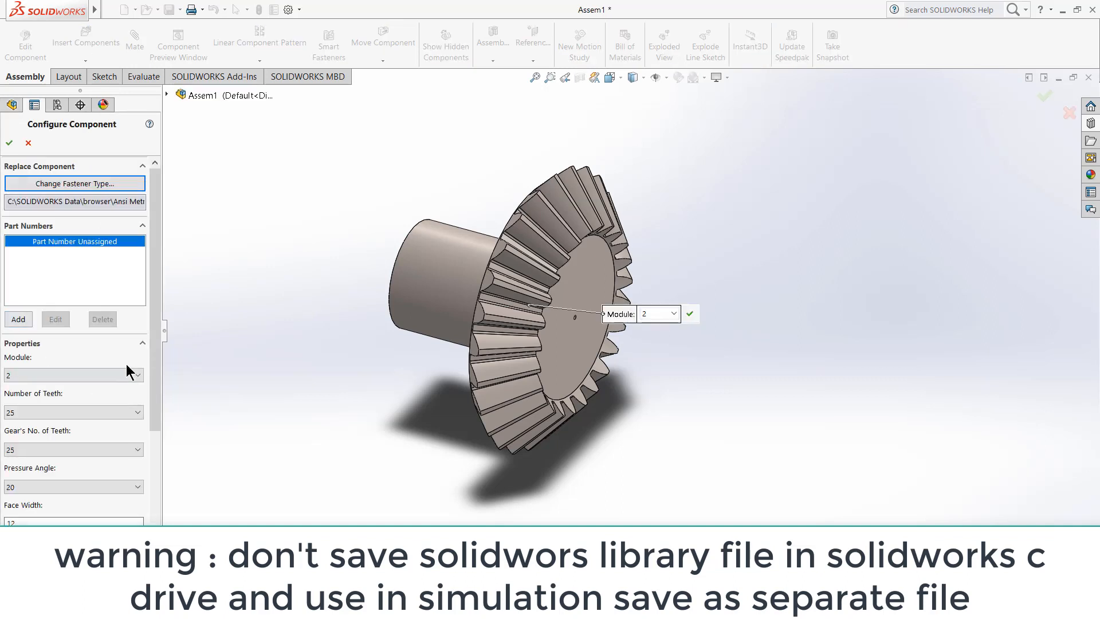
left_click_drag(156, 321, 158, 366)
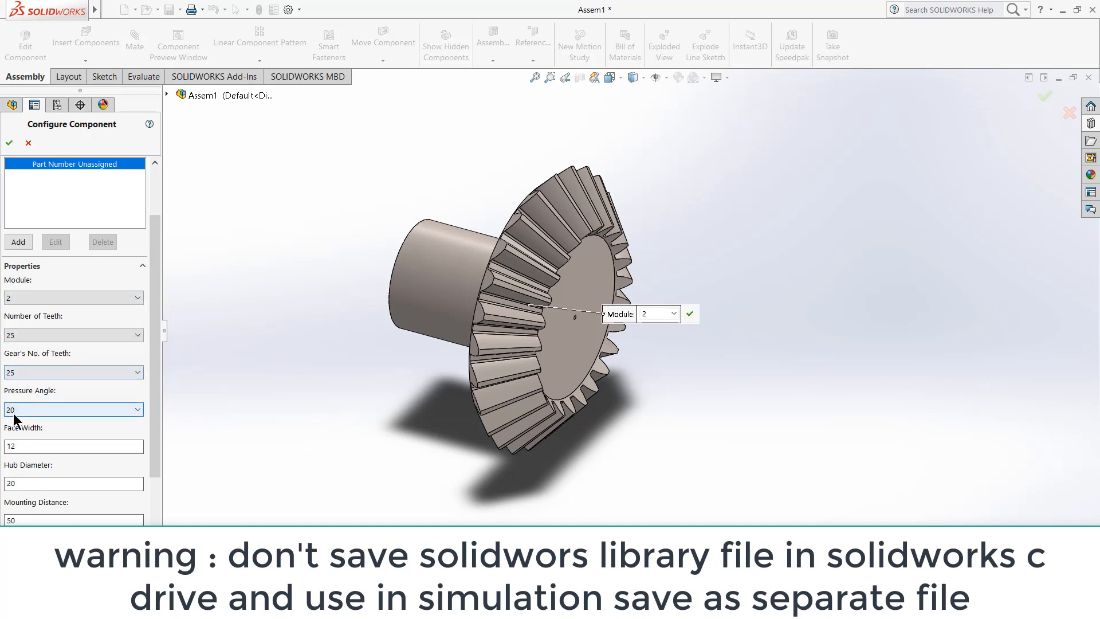
left_click_drag(157, 386, 156, 490)
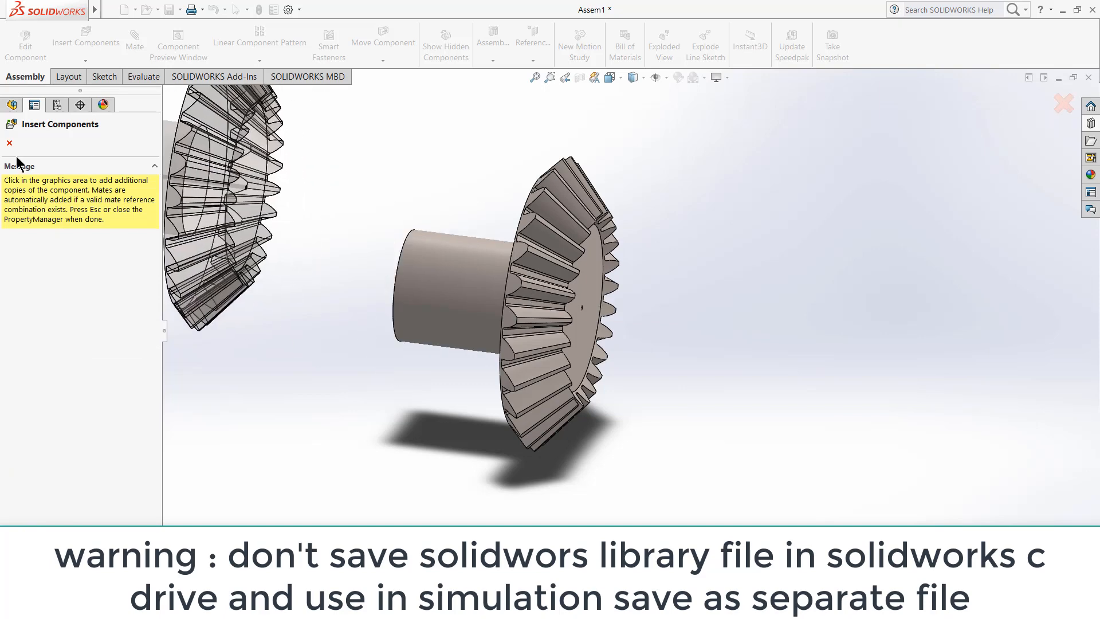
left_click(8, 142)
Open the inserted straight bevel pinion as a separate part document, accepting the read-only notice
right_click(456, 268)
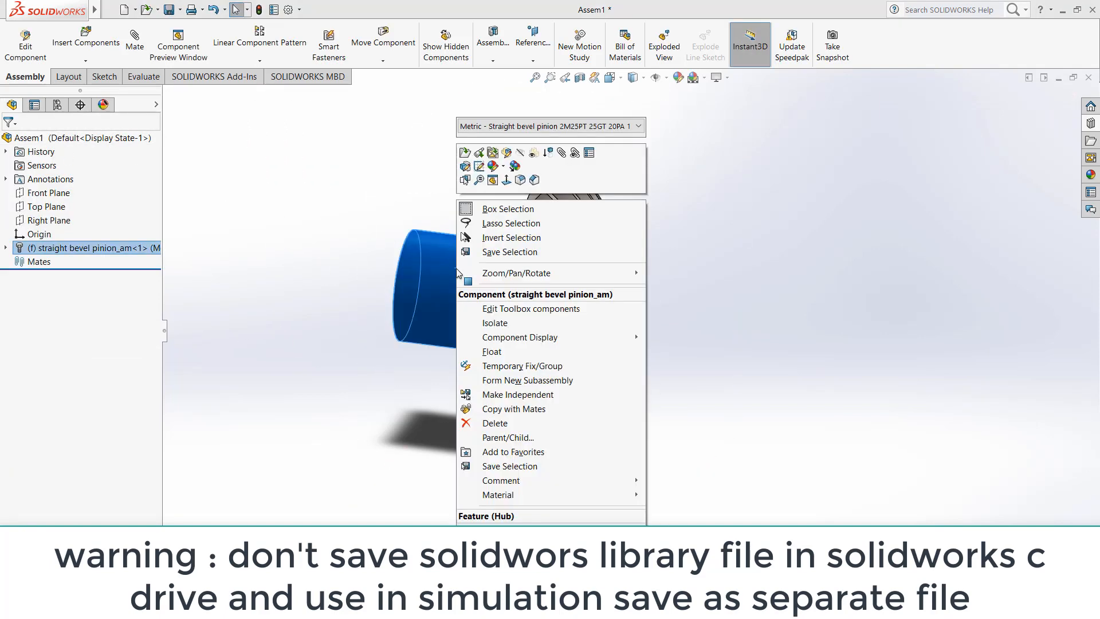
left_click(466, 153)
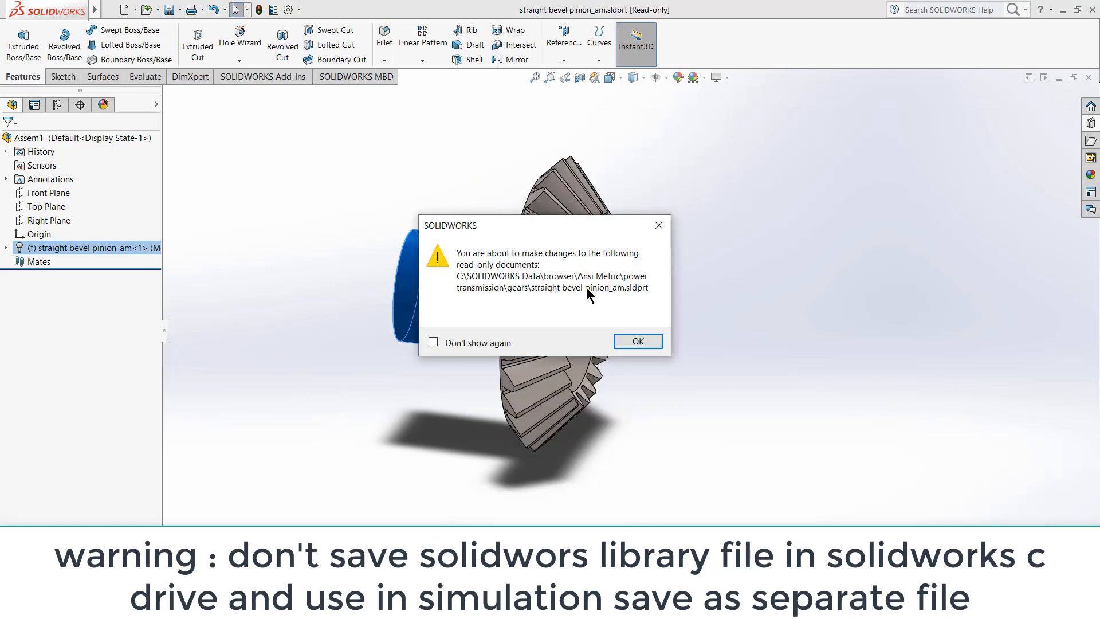
left_click(657, 342)
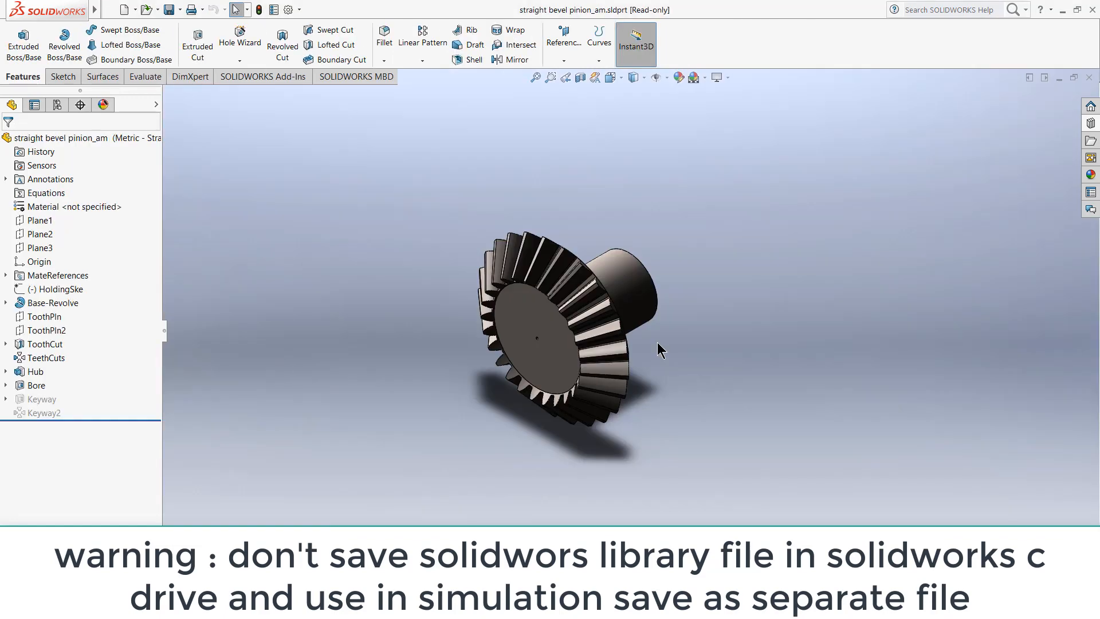
Save the pinion part to the Desktop as vhgh, using the save as copy and continue option
left_click(180, 9)
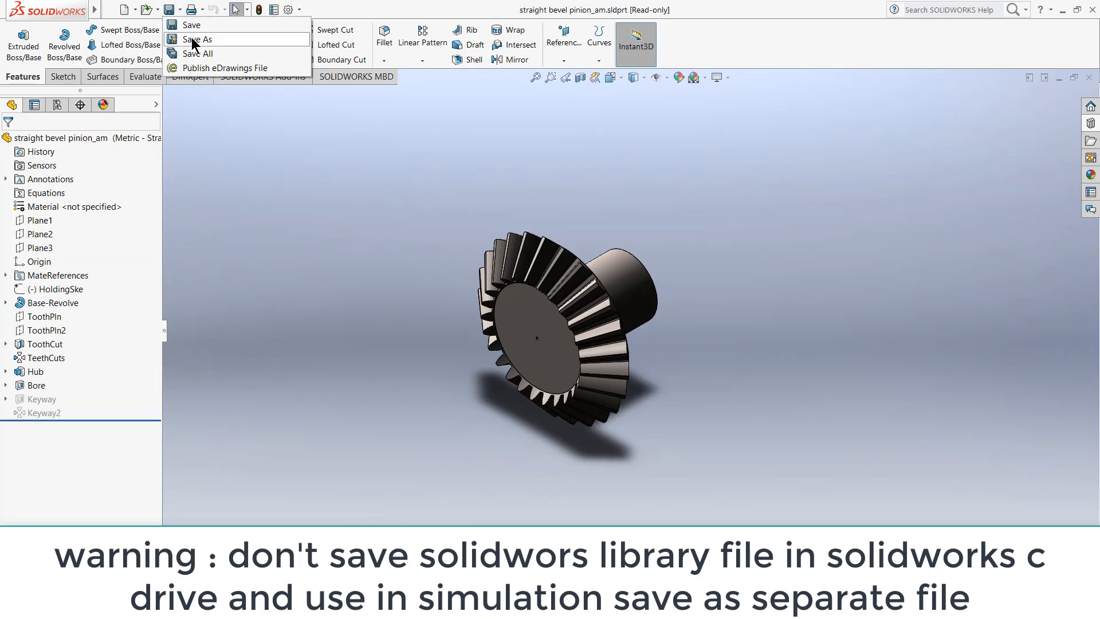
left_click(191, 39)
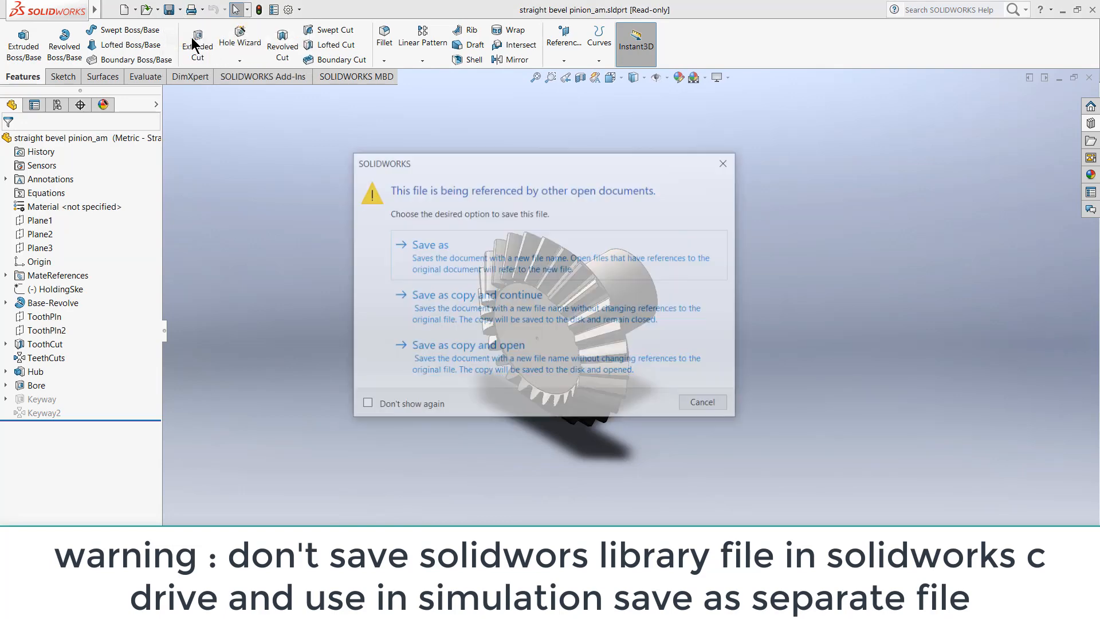
left_click(439, 308)
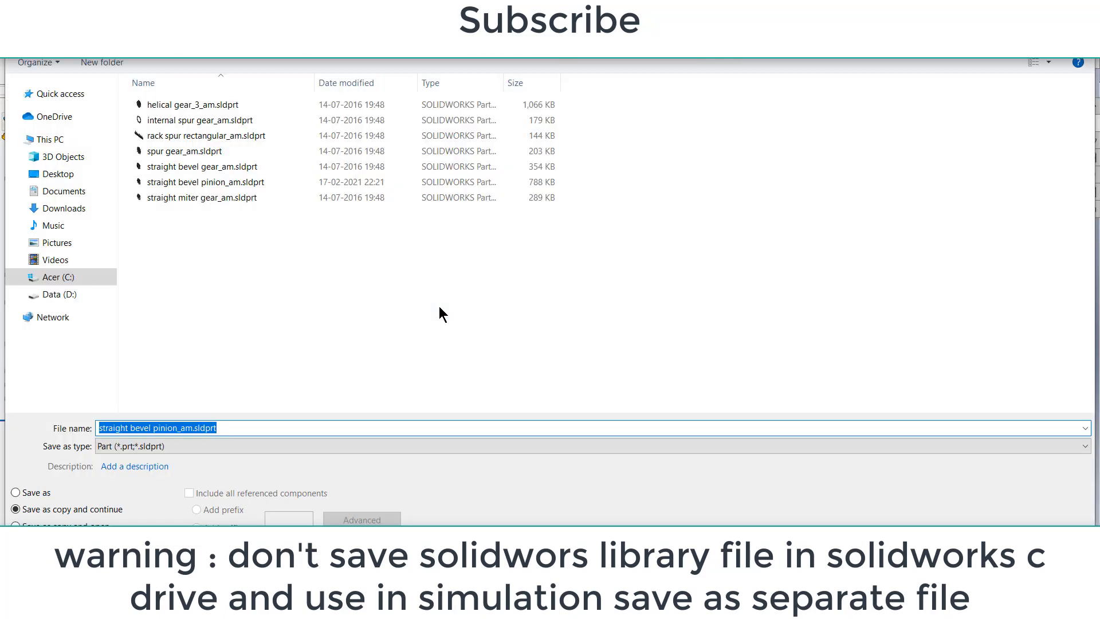
left_click(66, 179)
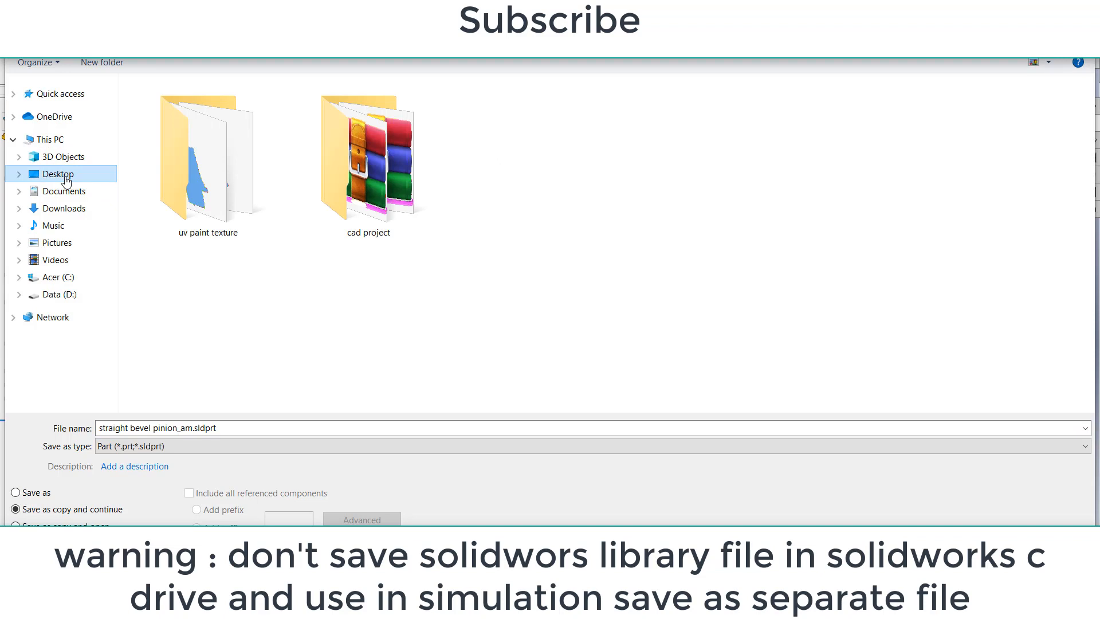
left_click_drag(224, 429, 1, 367)
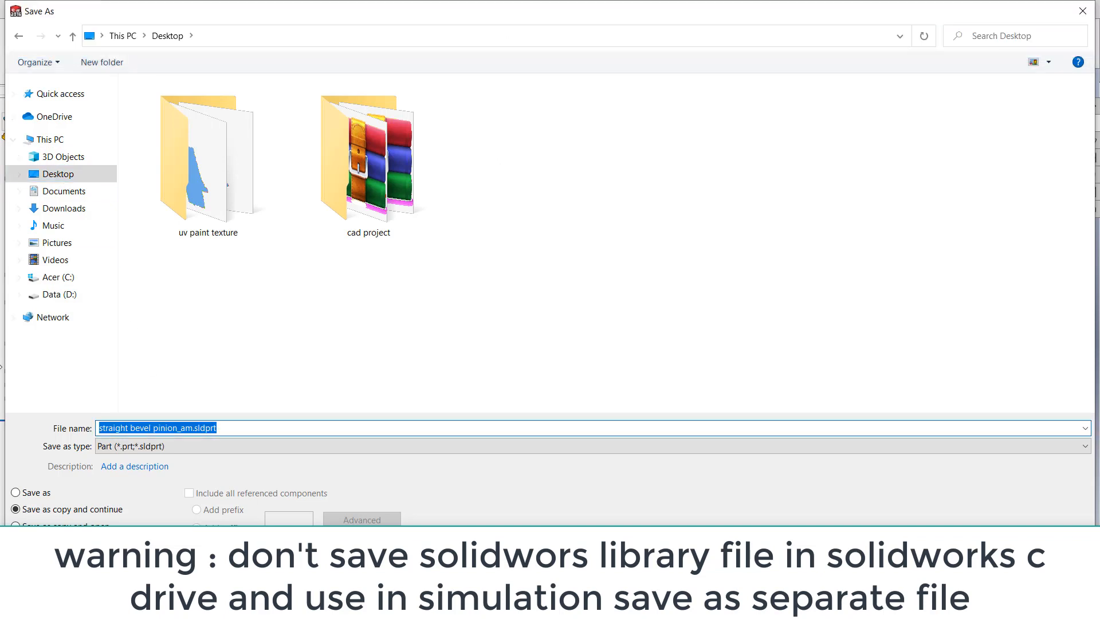
type("vhgh")
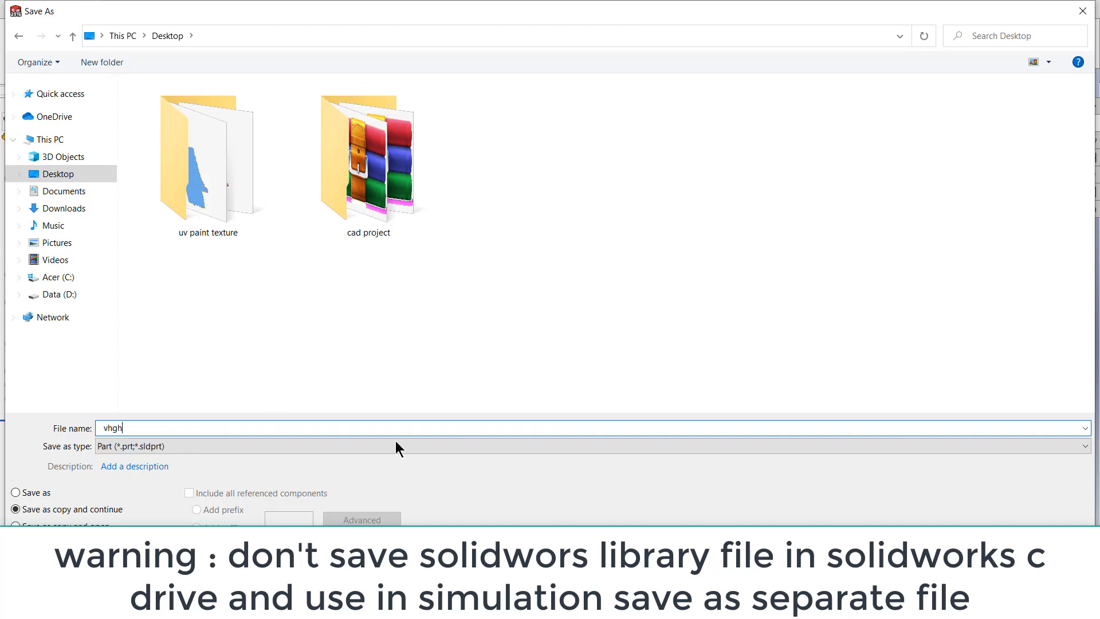
key("Return")
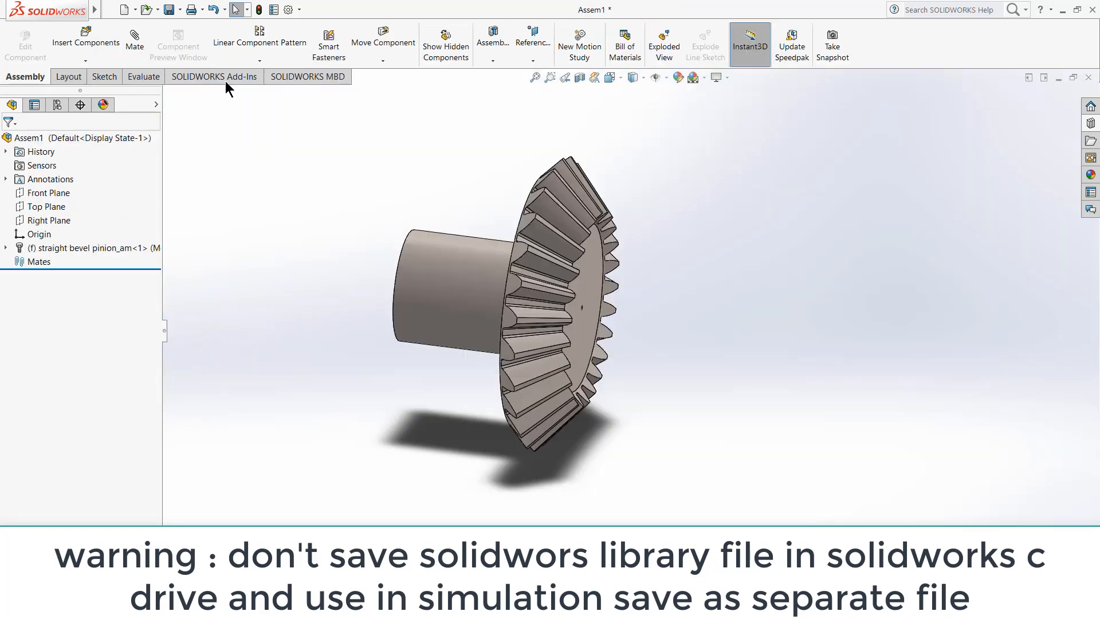
Close the assembly containing the library pinion without saving its changes
middle_click_drag(577, 202, 555, 196)
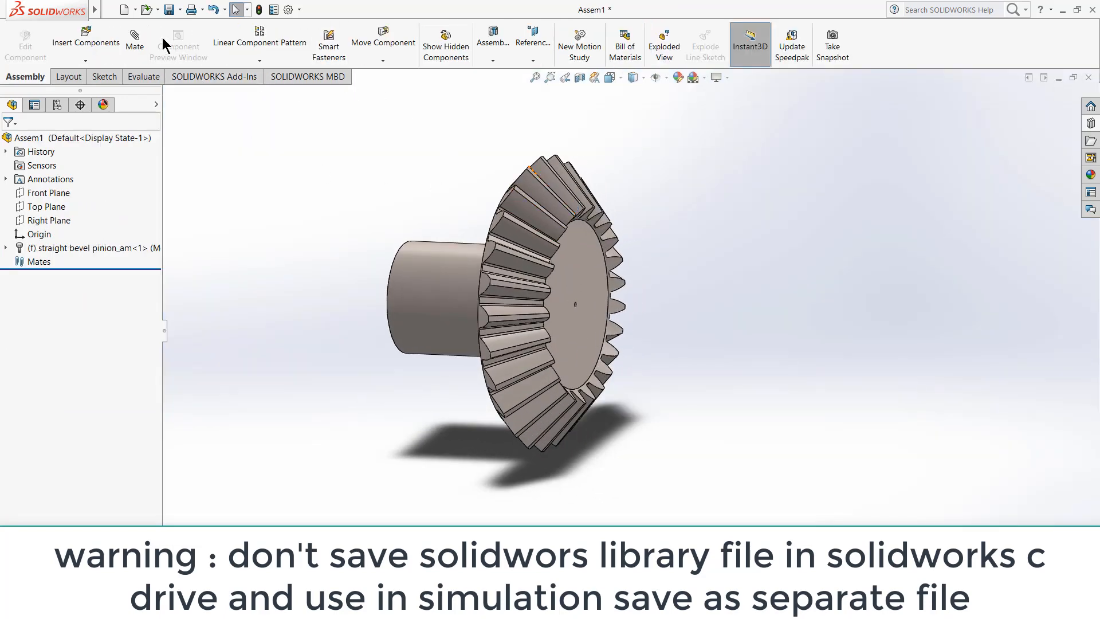
left_click(1091, 76)
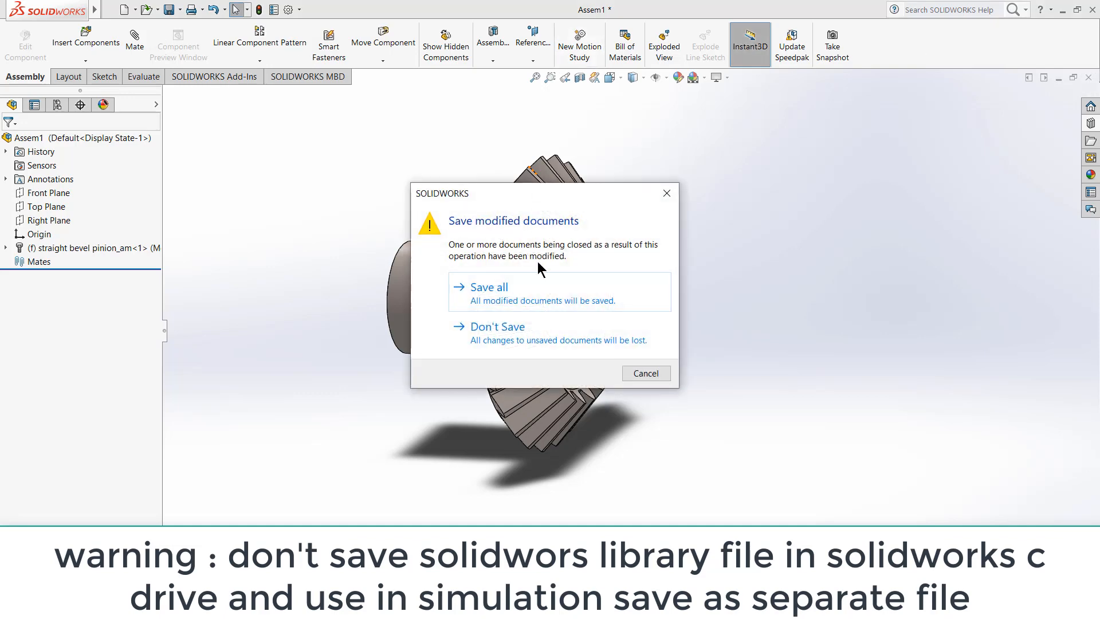
left_click(549, 332)
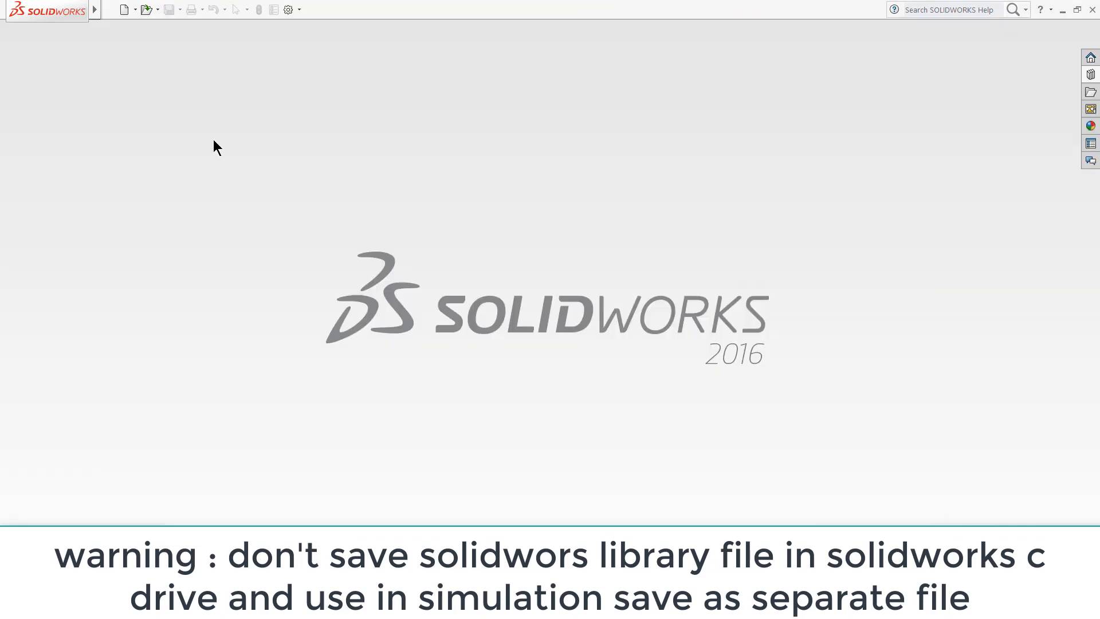
Create a new assembly document
left_click(147, 10)
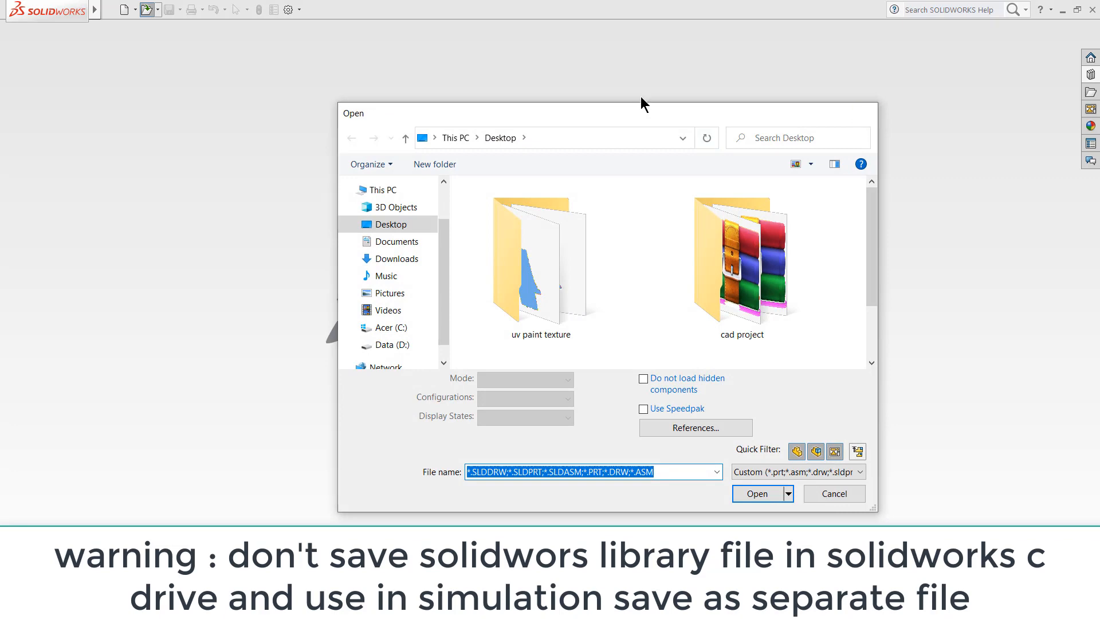
key("Escape")
left_click(125, 10)
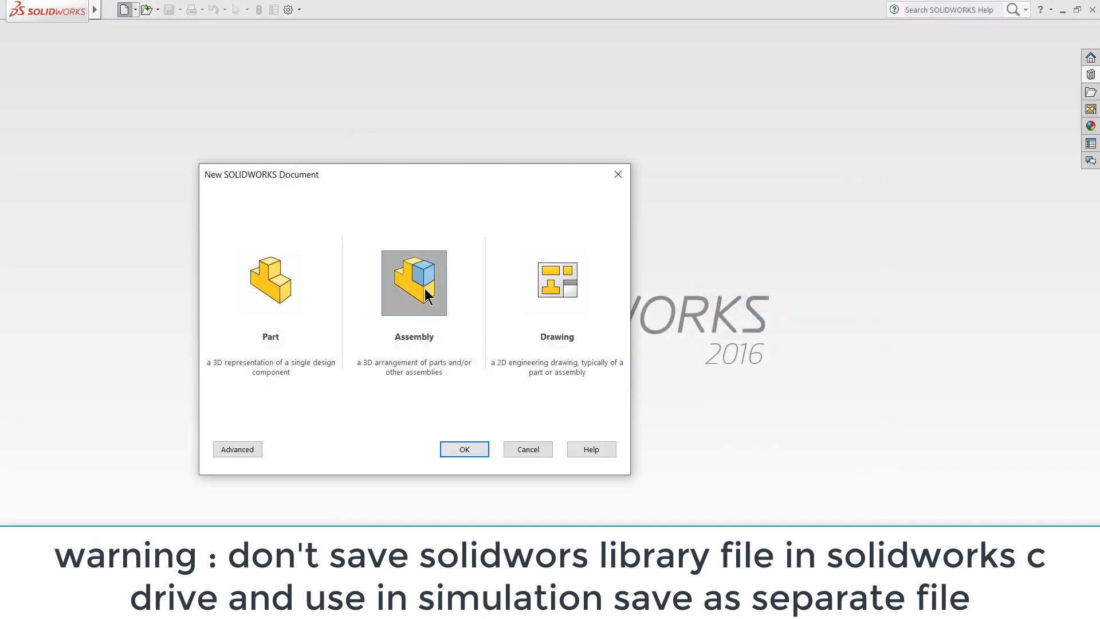
left_click(463, 445)
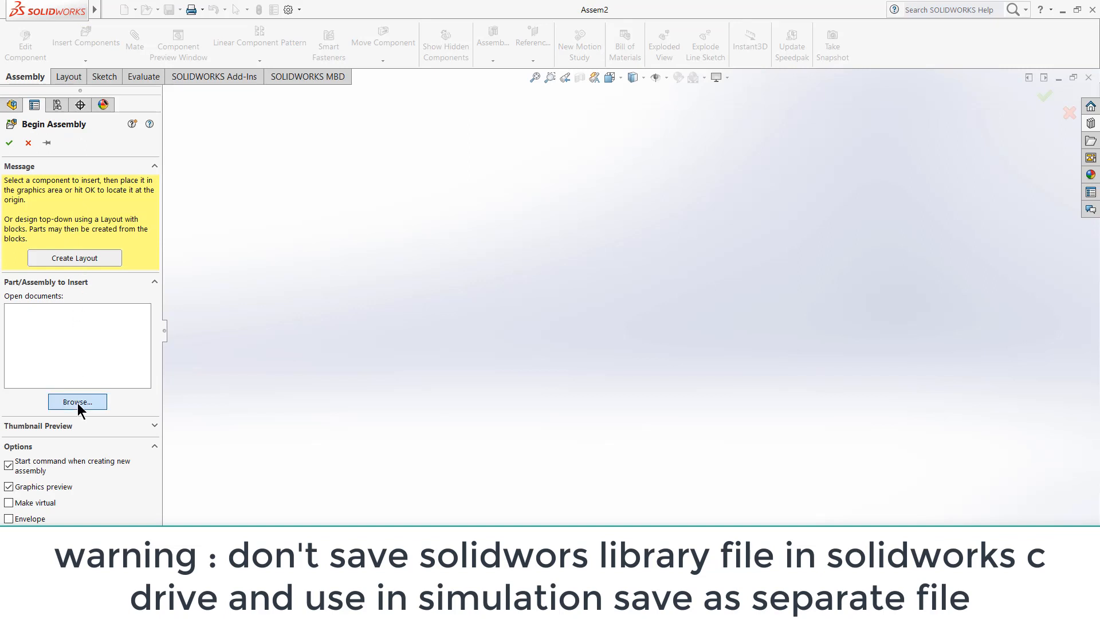
Insert the vhgh.SLDPRT pinion from the Desktop and place it in the assembly's graphics area
left_click(77, 402)
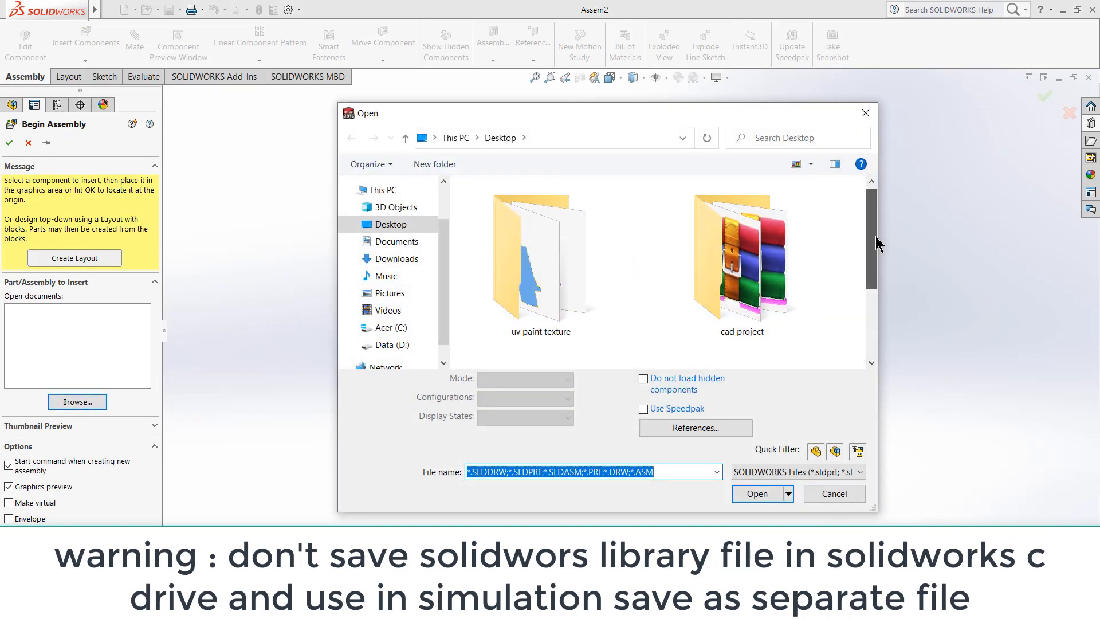
left_click_drag(876, 244, 878, 294)
left_click(553, 296)
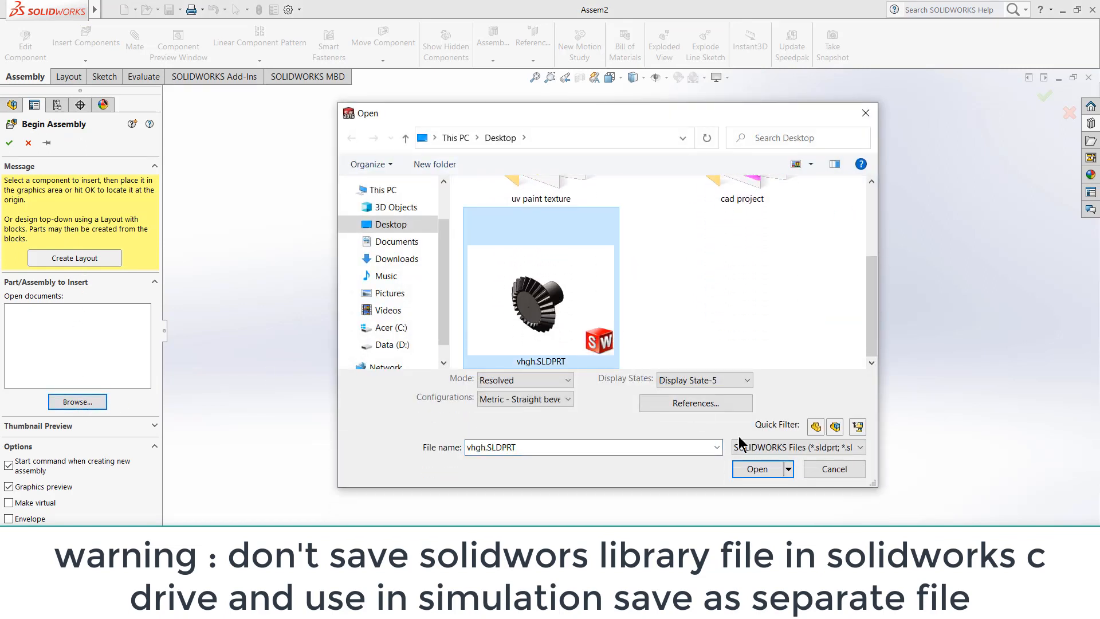
left_click(784, 478)
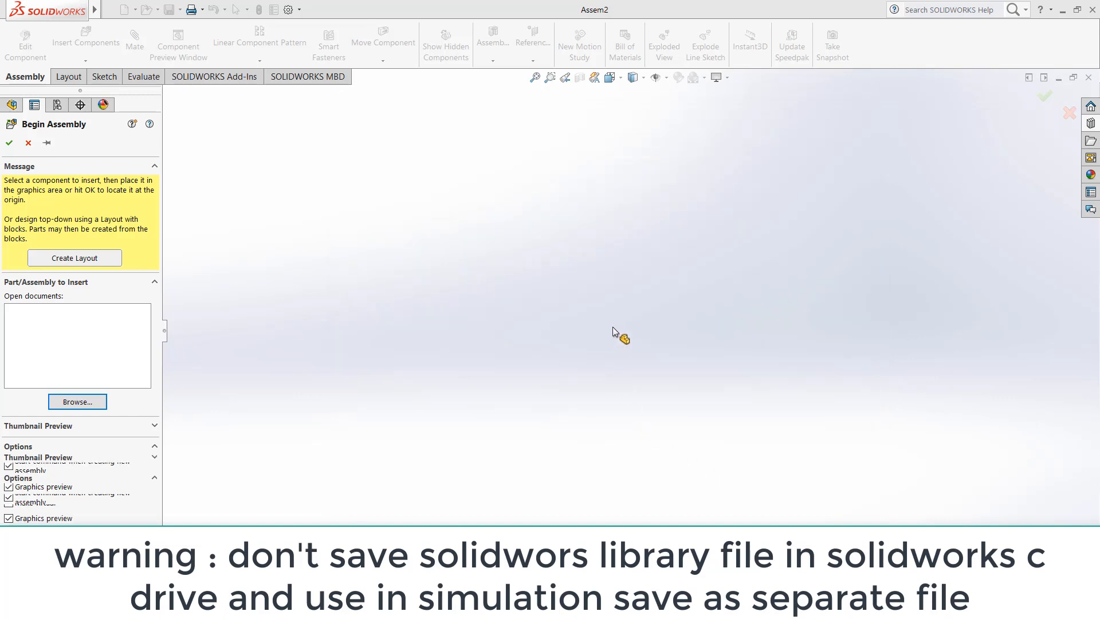
left_click(637, 357)
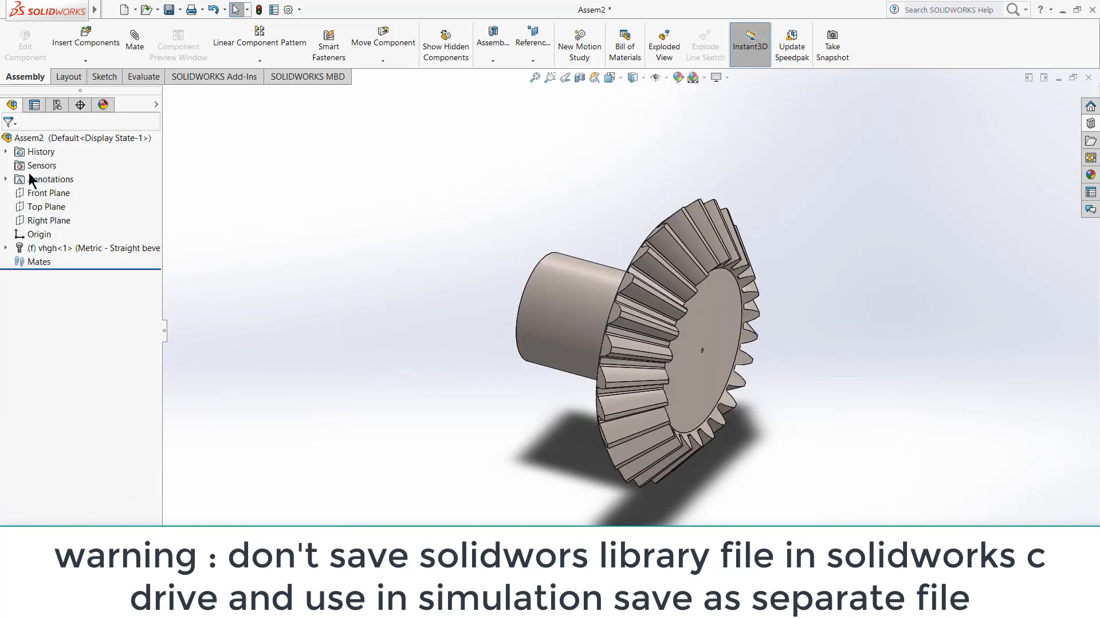
Show the BasProSke sketch under the vhgh pinion's Base-Revolve feature
left_click(7, 247)
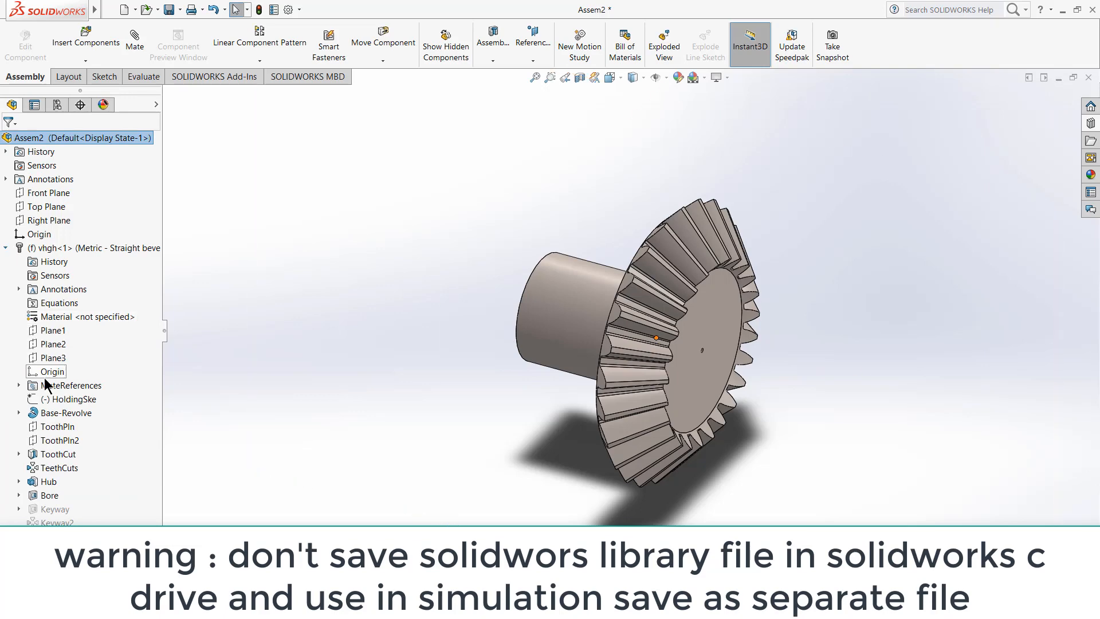
left_click(20, 413)
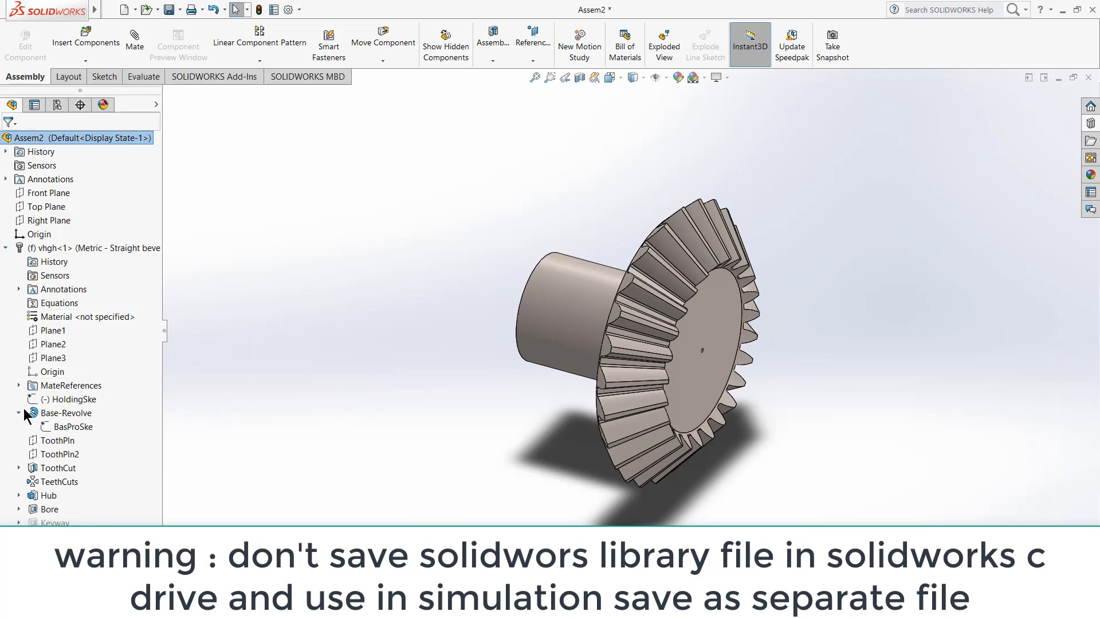
right_click(69, 428)
left_click(79, 411)
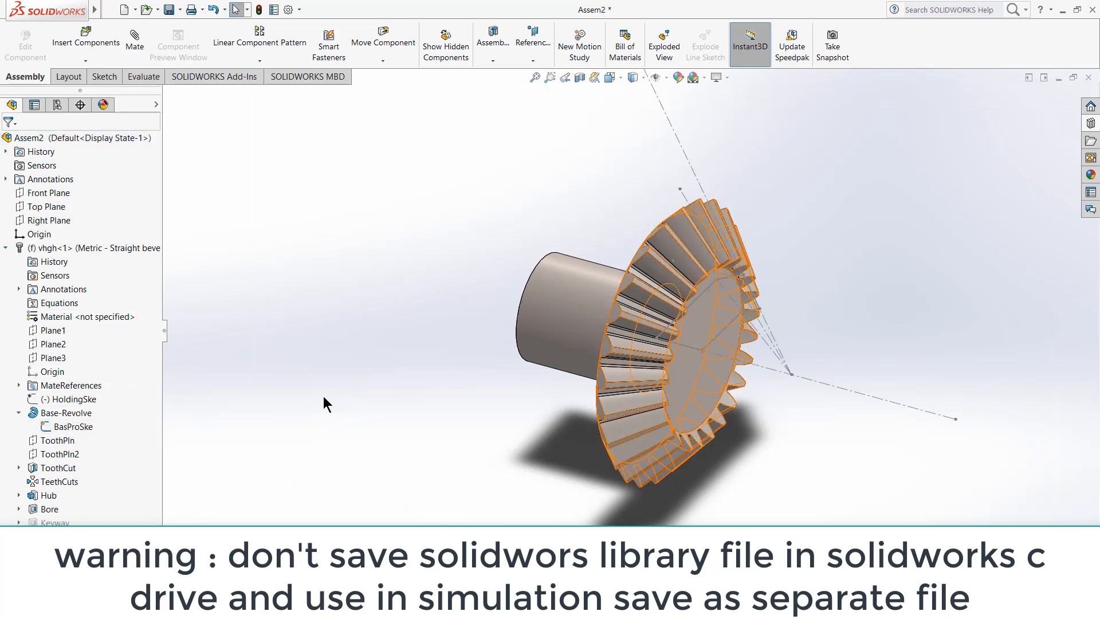
Float the fixed vhgh pinion and move it a short distance within the assembly
right_click(587, 275)
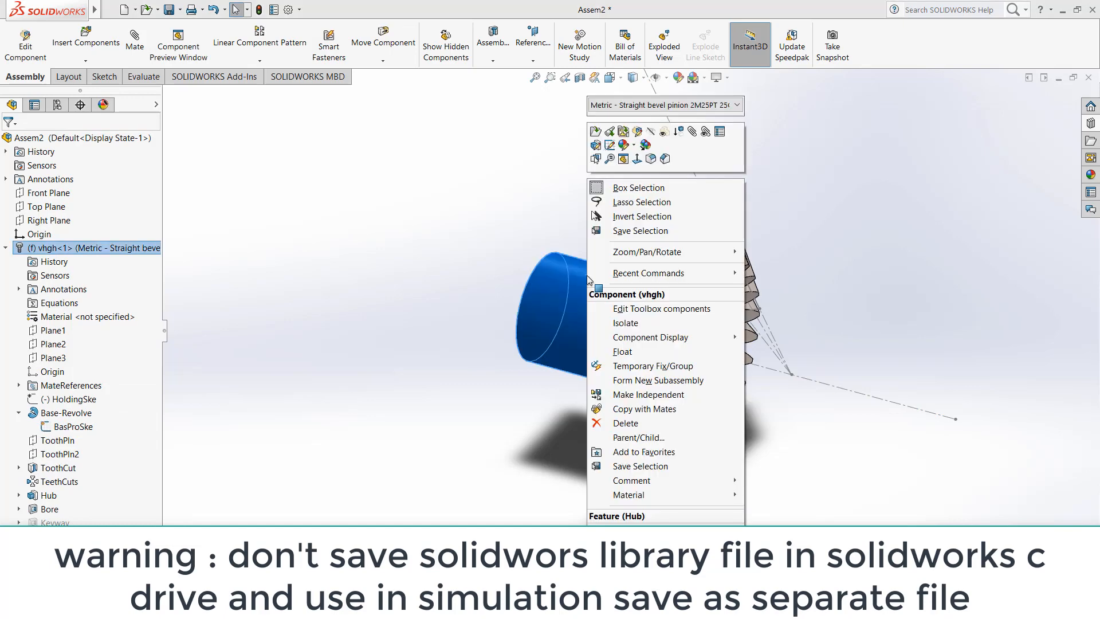
left_click(628, 349)
left_click_drag(549, 289, 620, 312)
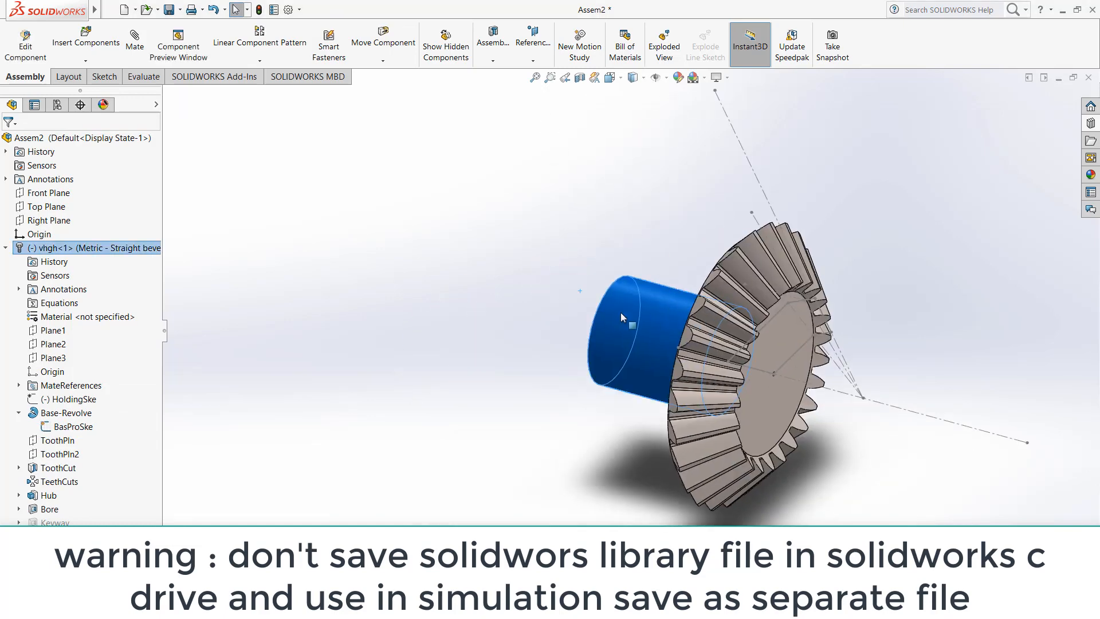
left_click(356, 181)
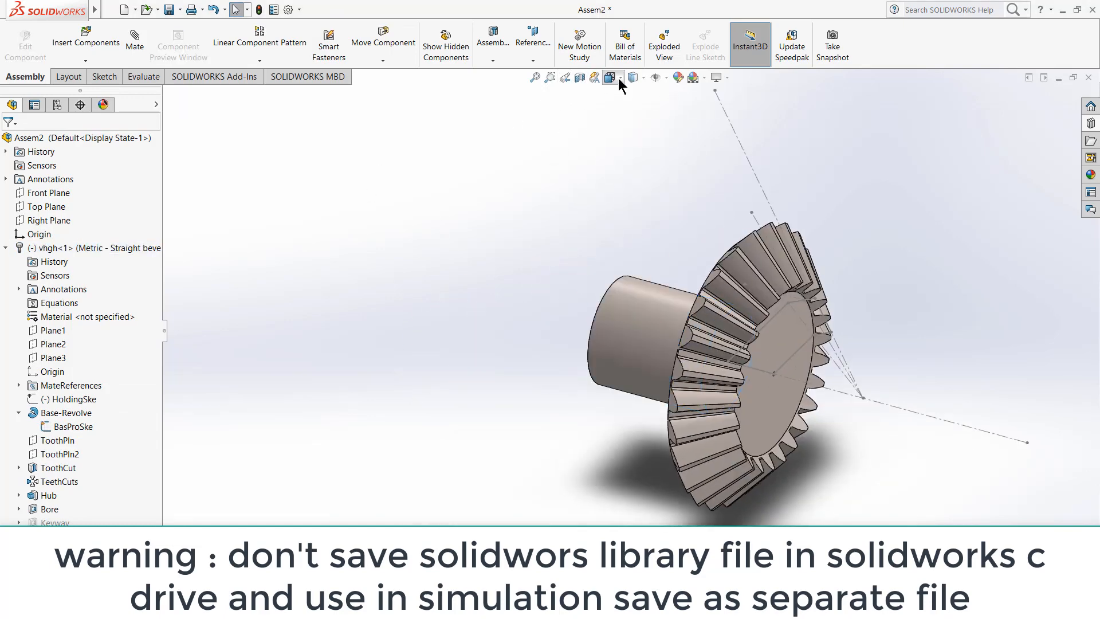
left_click(916, 413)
left_click(144, 52)
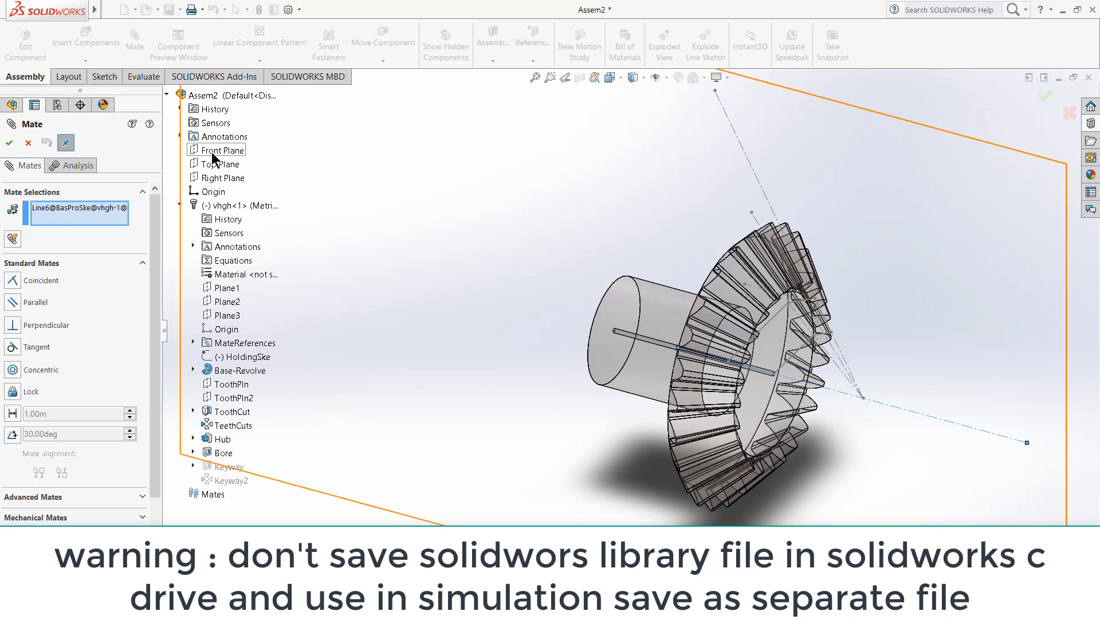
left_click(220, 178)
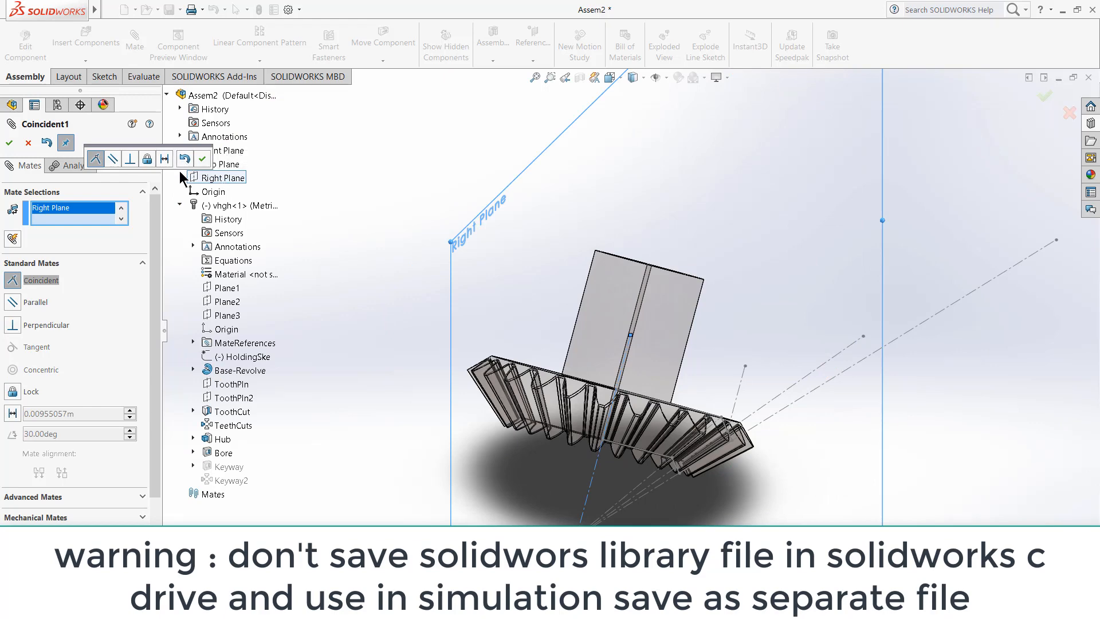
left_click(29, 143)
Rotate the vhgh pinion freely until its hub points downward and its toothed face points up
left_click(375, 60)
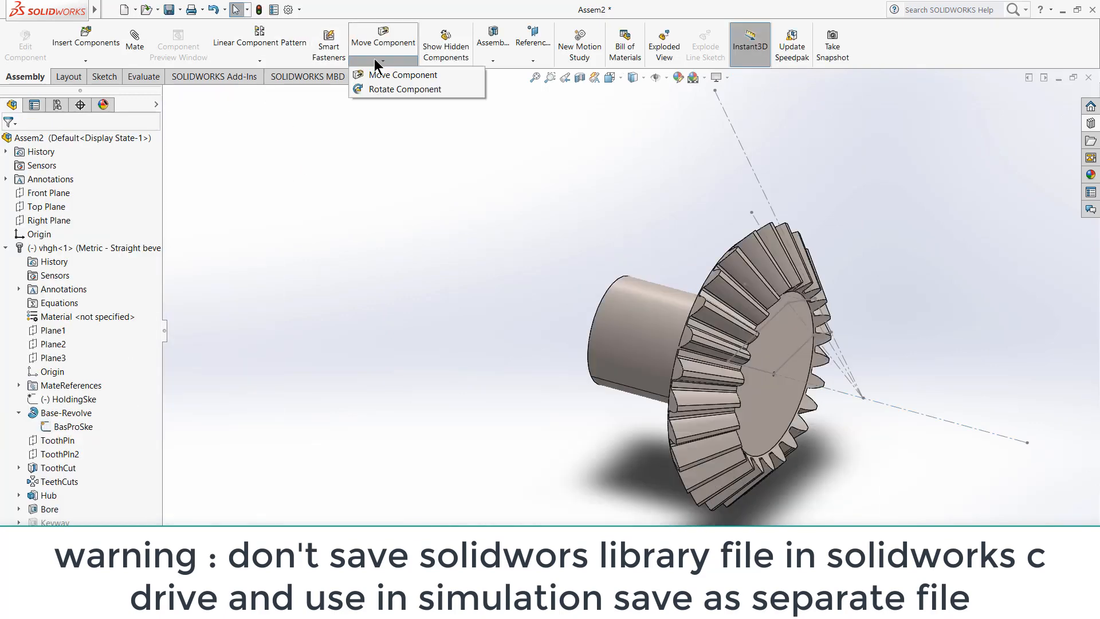
left_click(404, 89)
left_click_drag(745, 344, 756, 192)
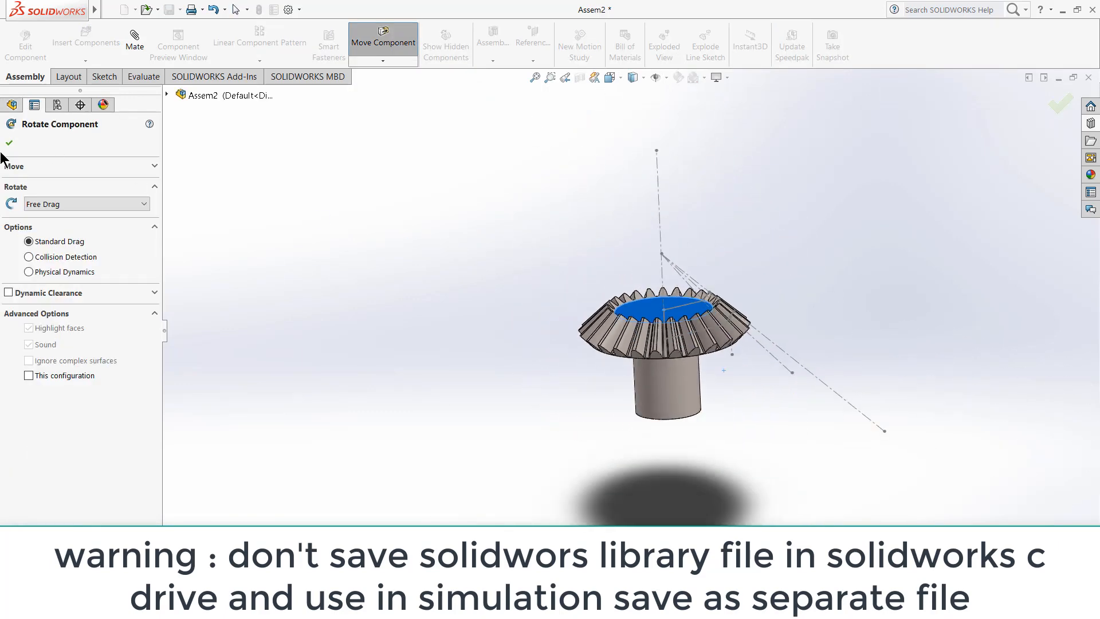
left_click(9, 143)
Mate the pinion's axis centerline in BasProSke coincident with the assembly's Front Plane
left_click(135, 40)
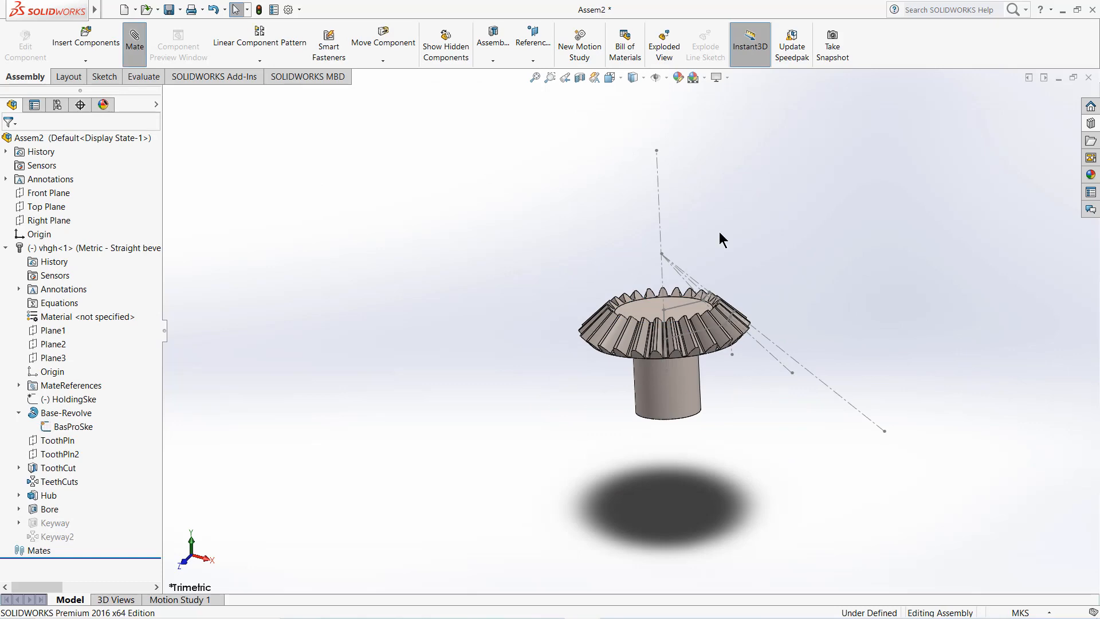
left_click(658, 193)
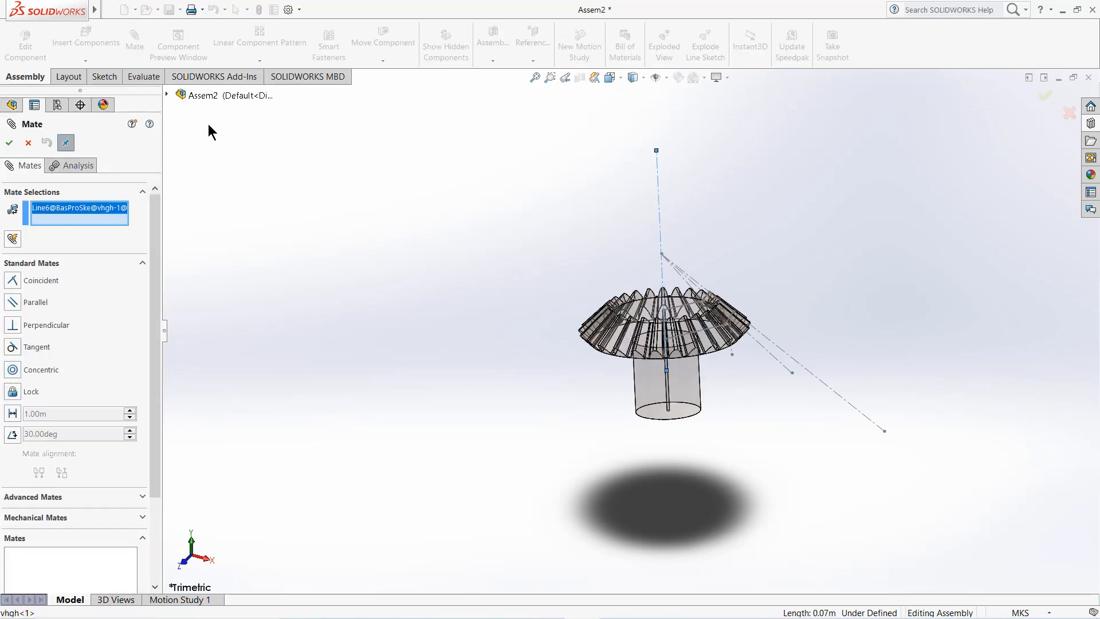
left_click(167, 94)
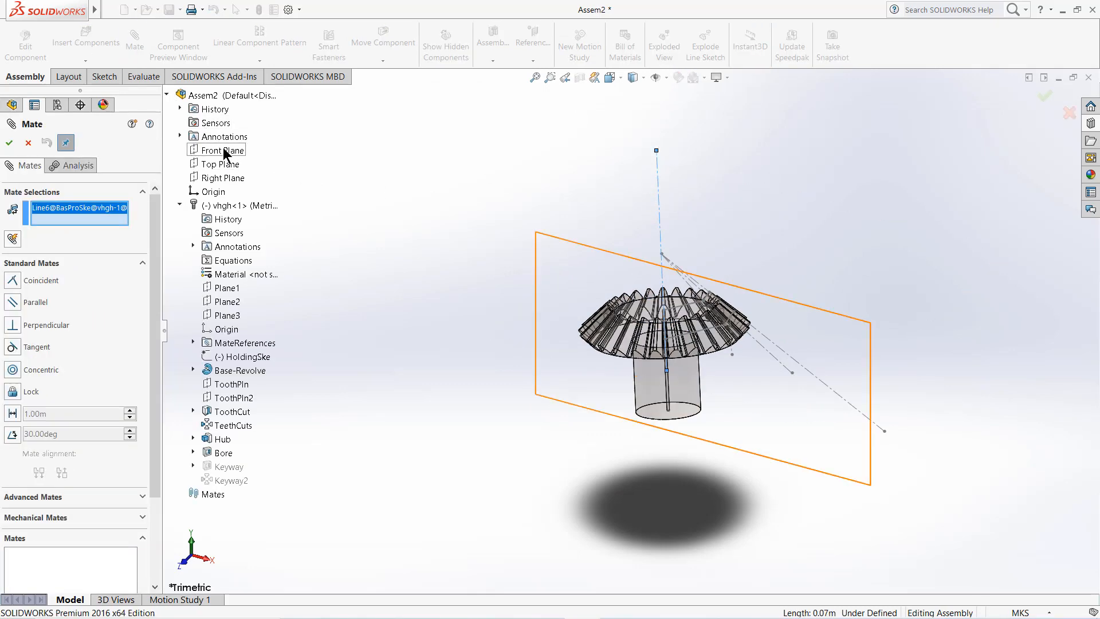
left_click(223, 151)
left_click(209, 133)
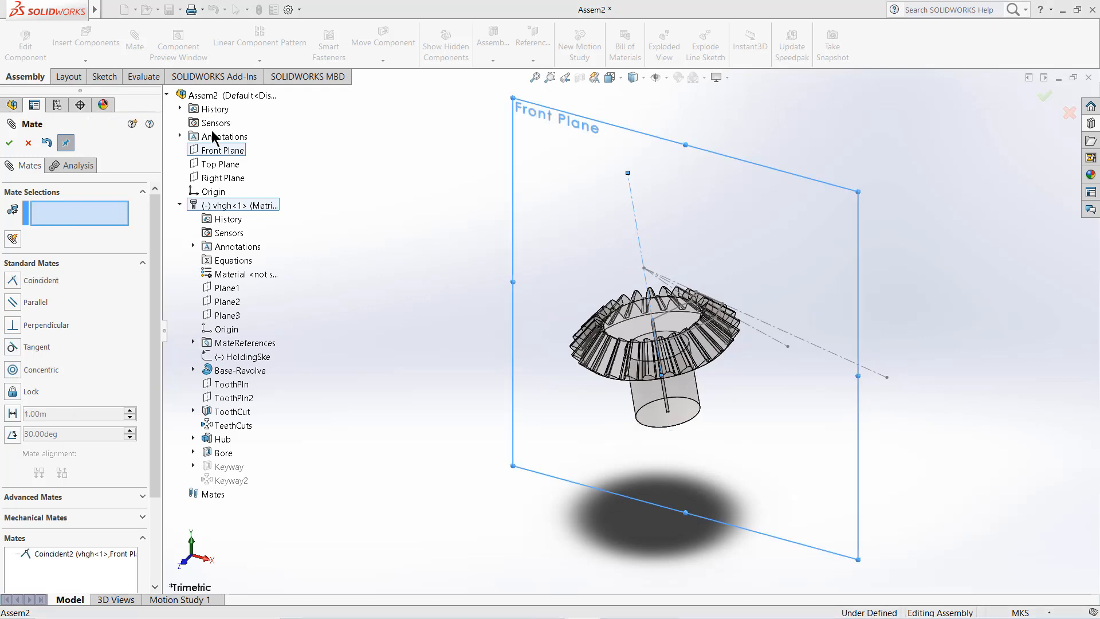
Mate the pinion's Plane2 coincident with the assembly's Right Plane and finish mating
left_click(227, 303)
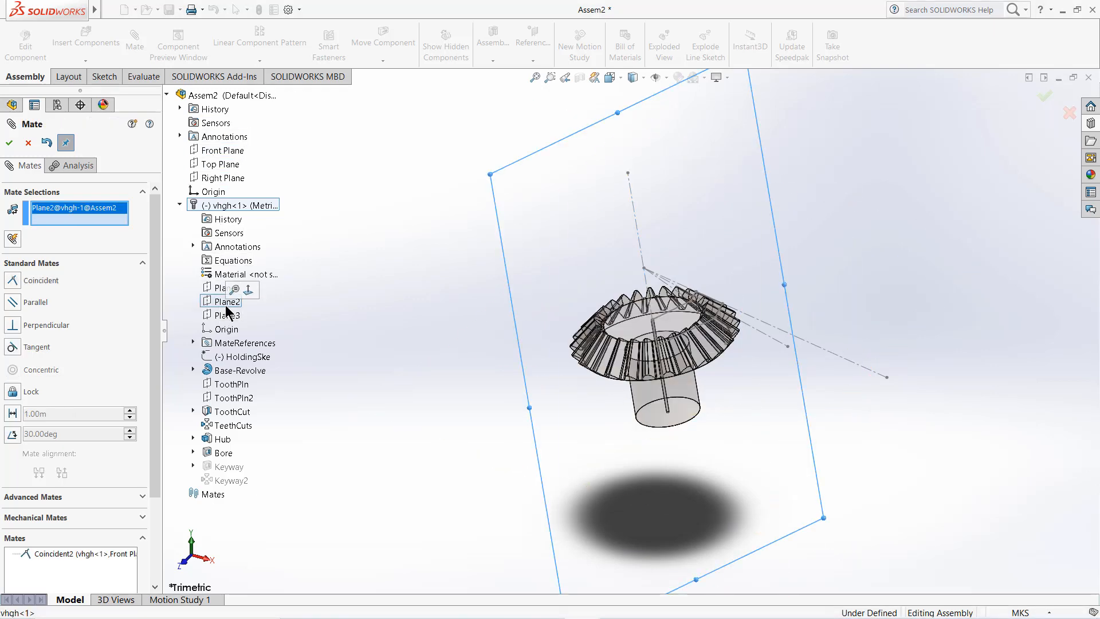
left_click(224, 179)
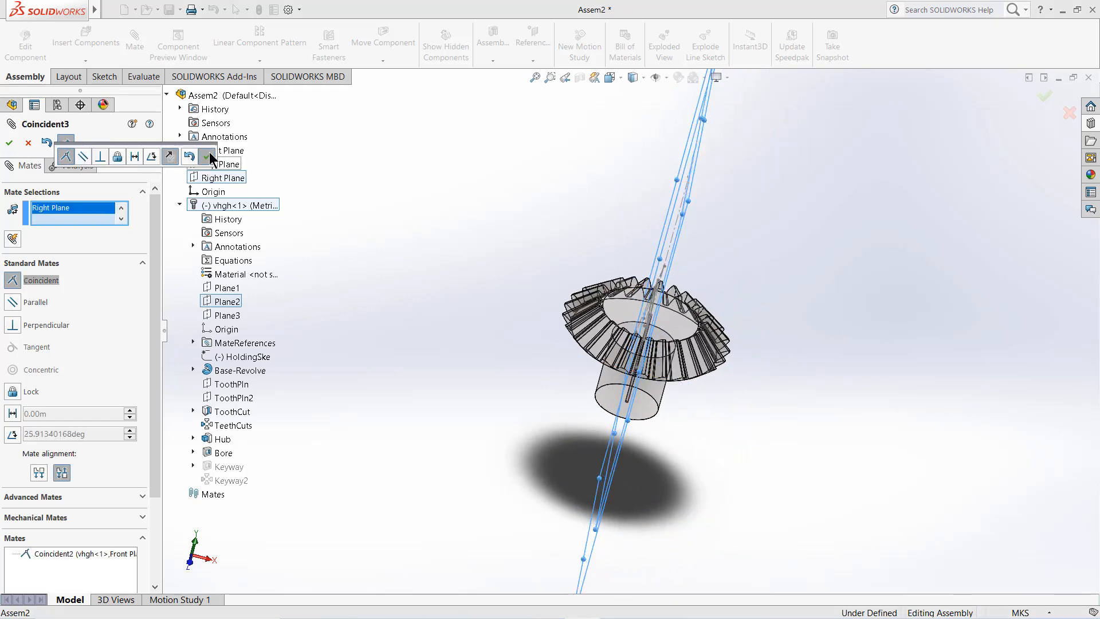
left_click(207, 155)
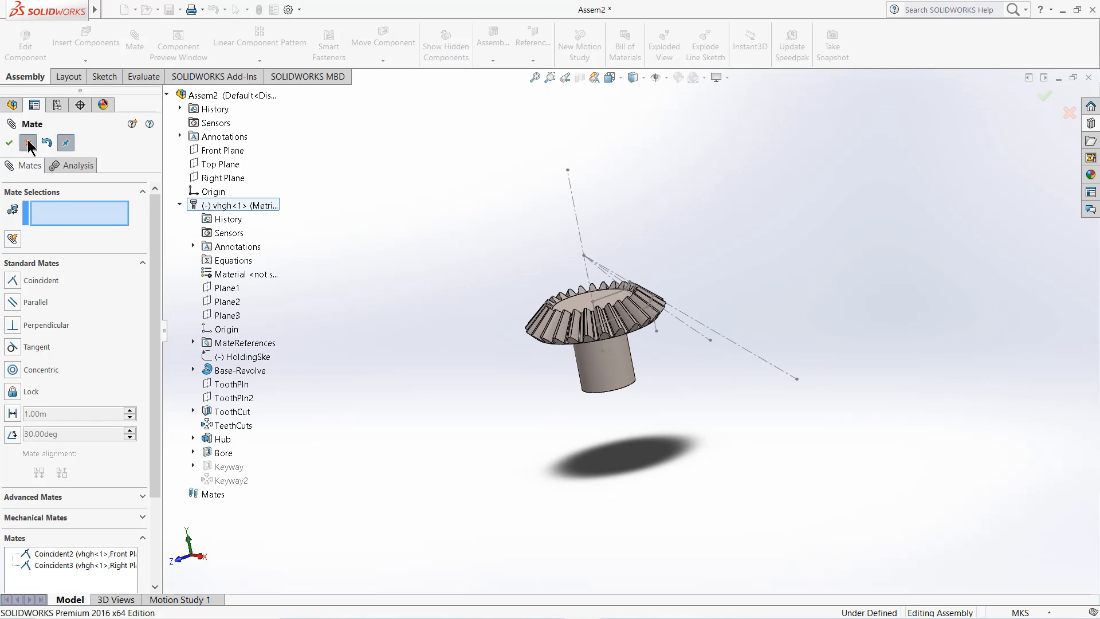
left_click(28, 141)
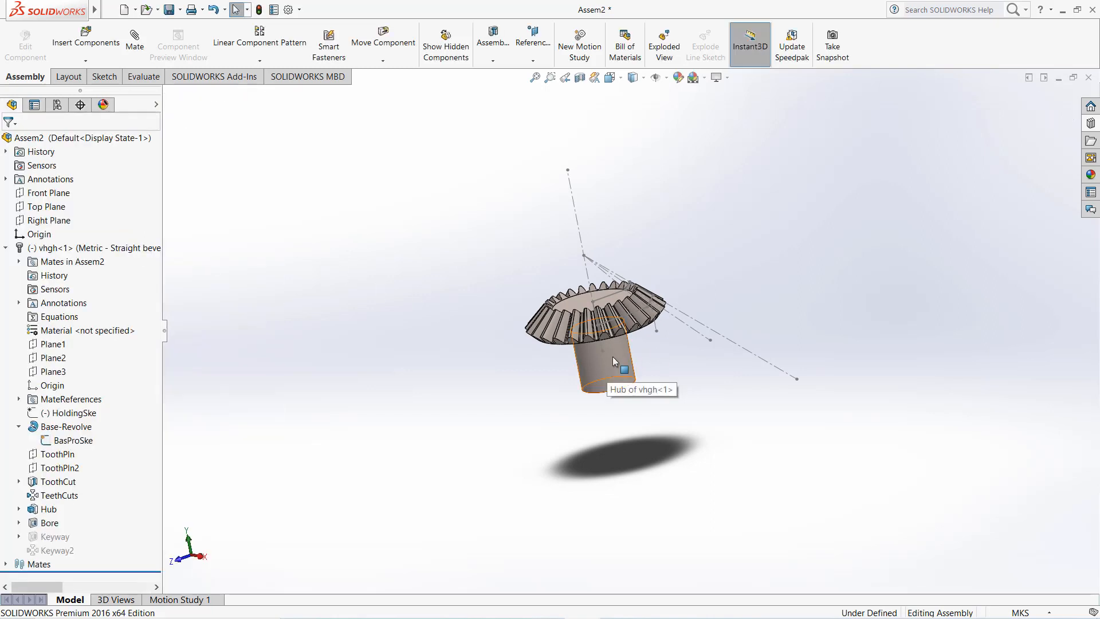
Copy the vhgh pinion and place the second instance beside the first one
left_click_drag(617, 360, 397, 375, "ctrl")
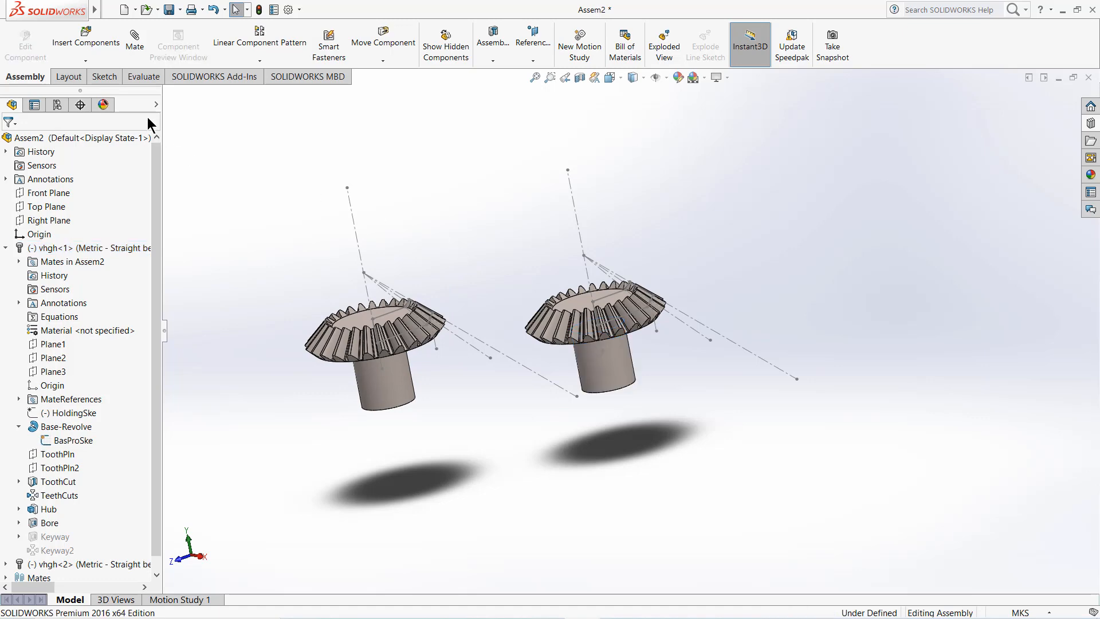
left_click(130, 47)
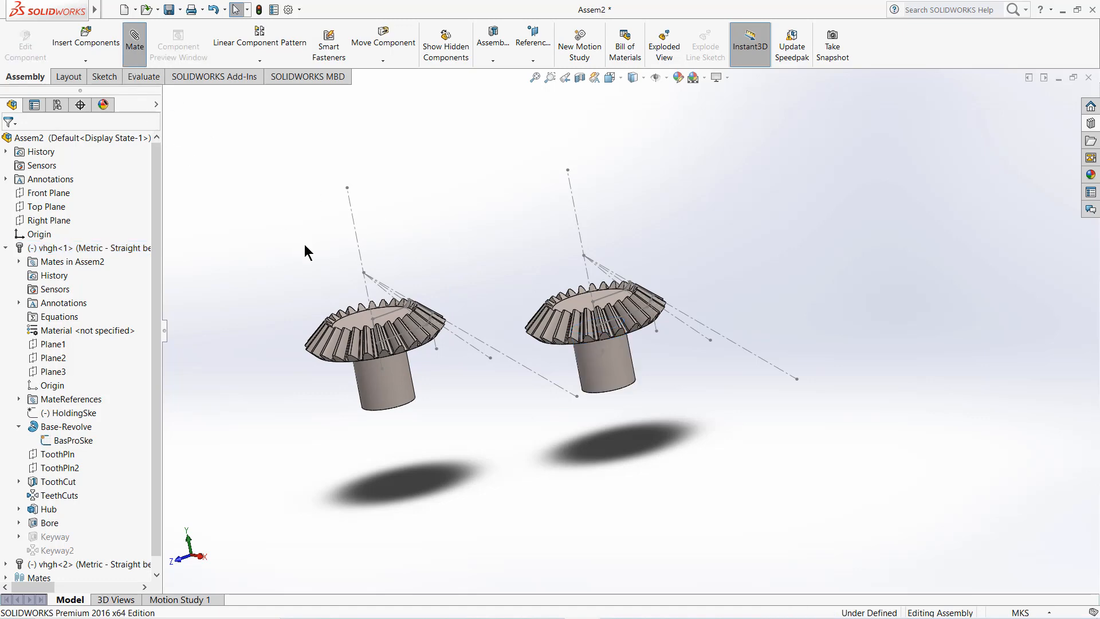
left_click(364, 274)
scroll(561, 258, "down", 3)
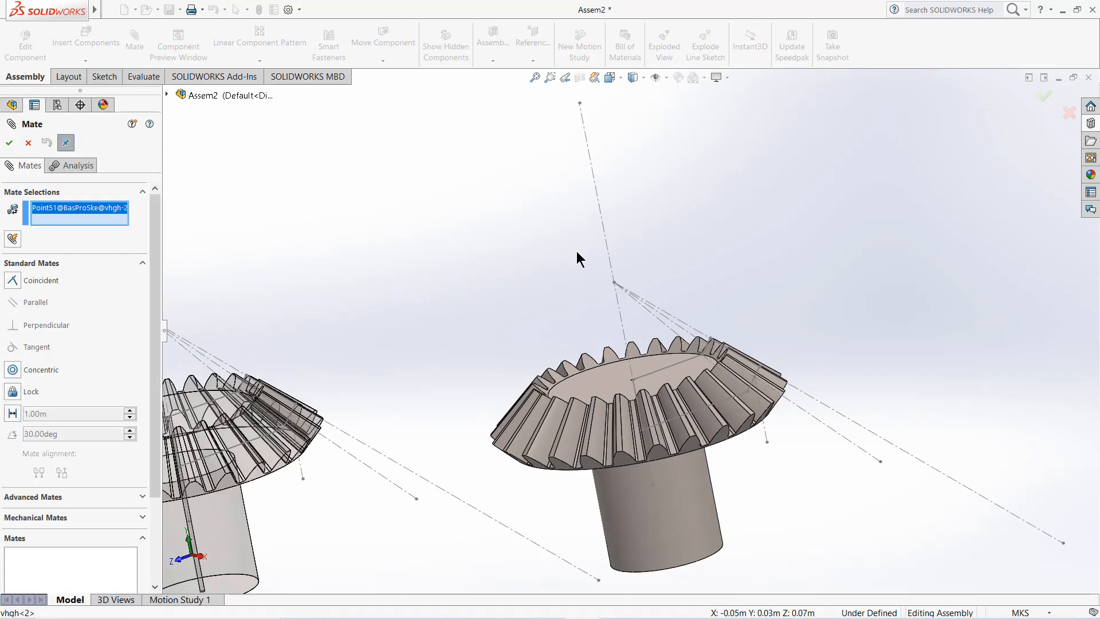
left_click(614, 283)
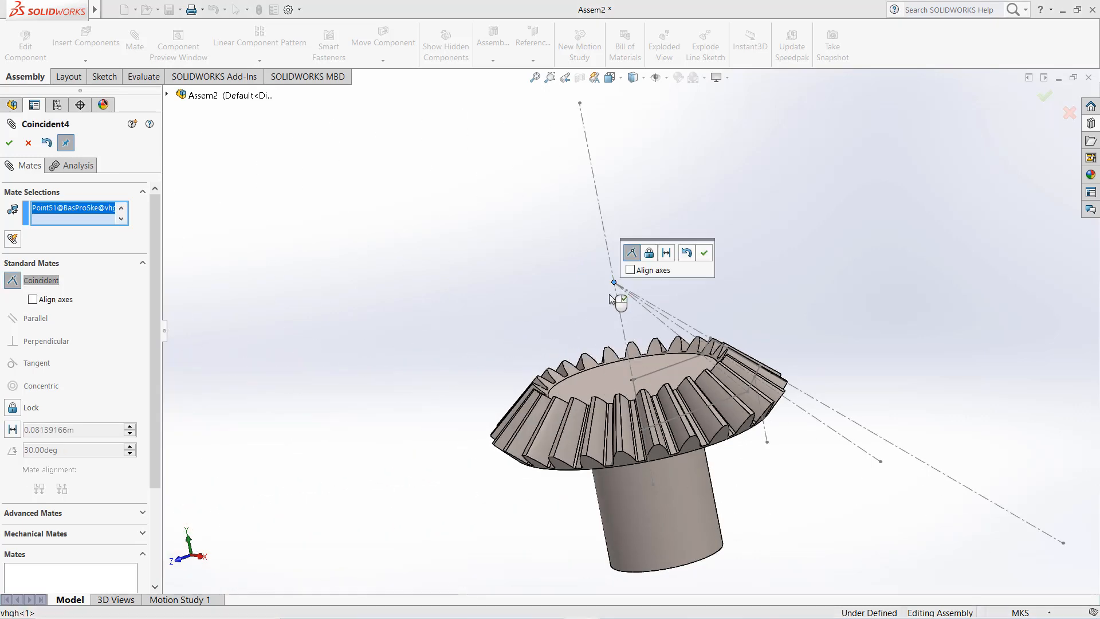
left_click(28, 143)
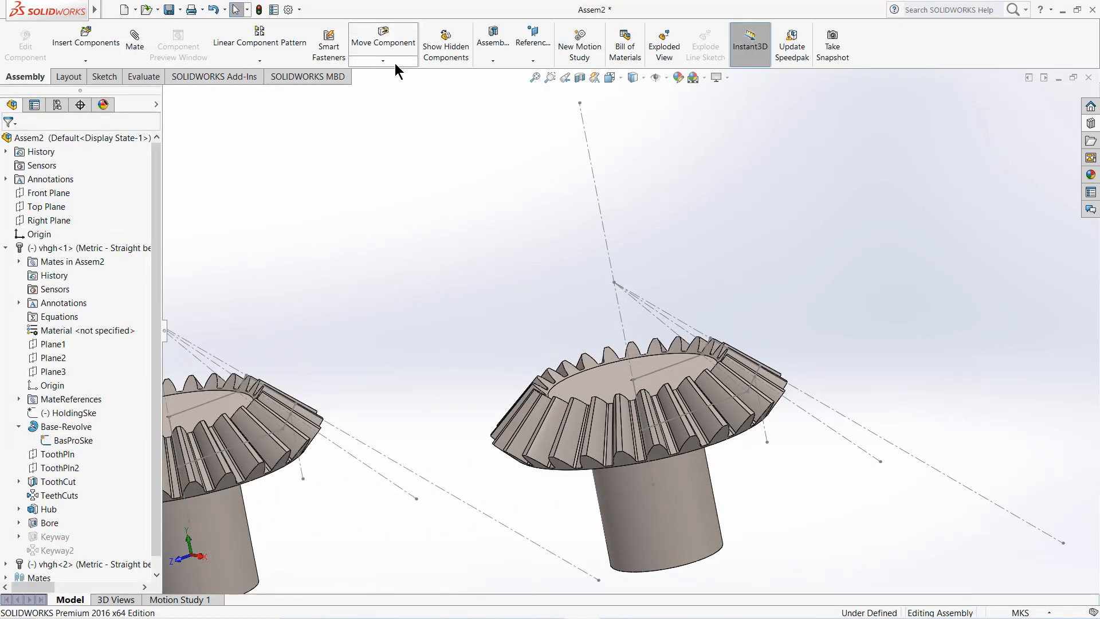
Rotate the copied pinion freely until its hub is roughly perpendicular to the first pinion's hub, with its teeth facing the first pinion
left_click(383, 61)
left_click(401, 89)
scroll(406, 344, "up", 3)
left_click_drag(404, 464, 148, 211)
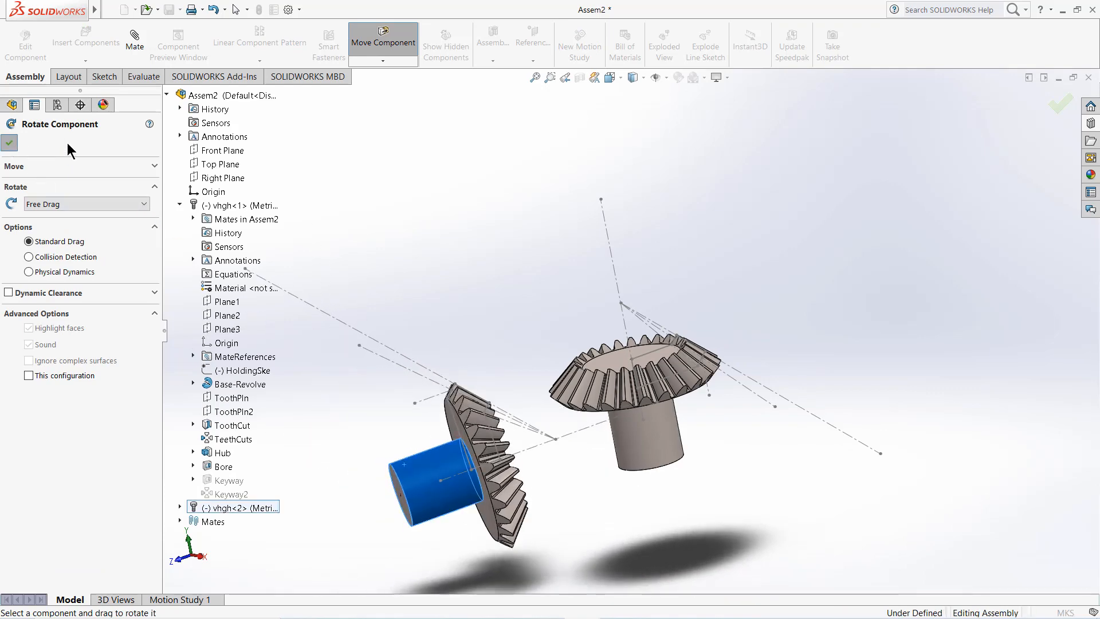
left_click(10, 142)
Mate the cone apex points of both pinions' BasProSke sketches coincident
left_click(134, 42)
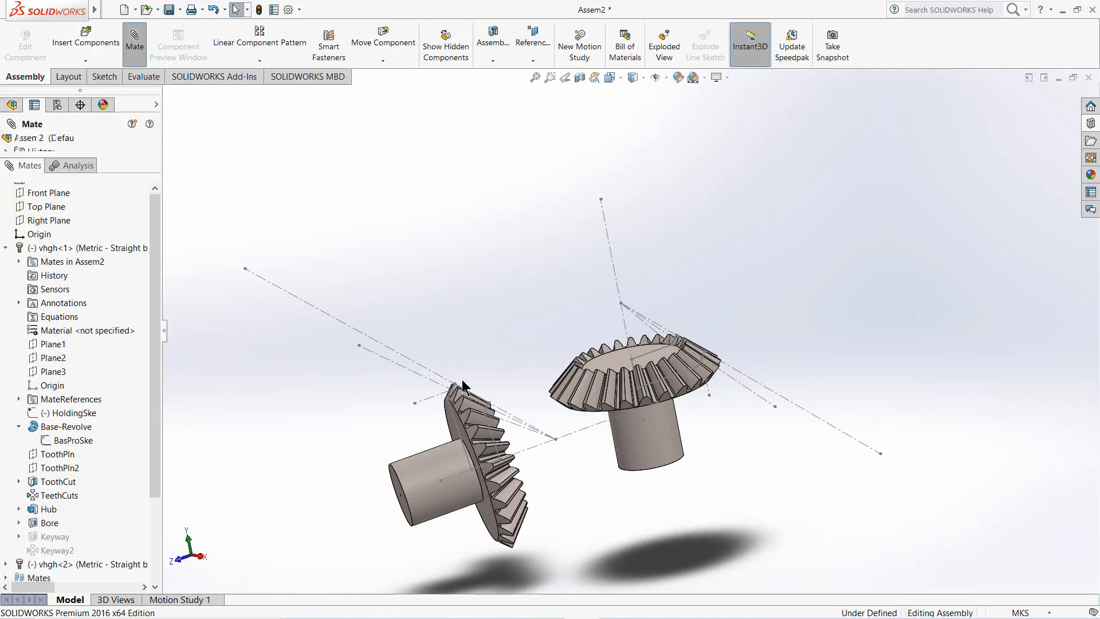
left_click(555, 439)
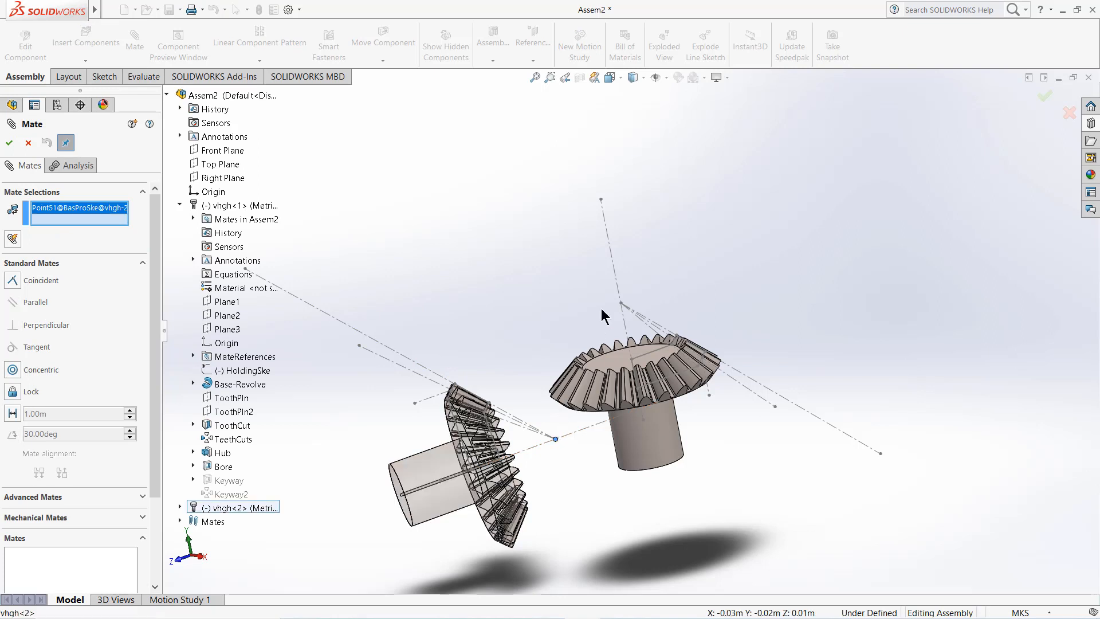
left_click(619, 304)
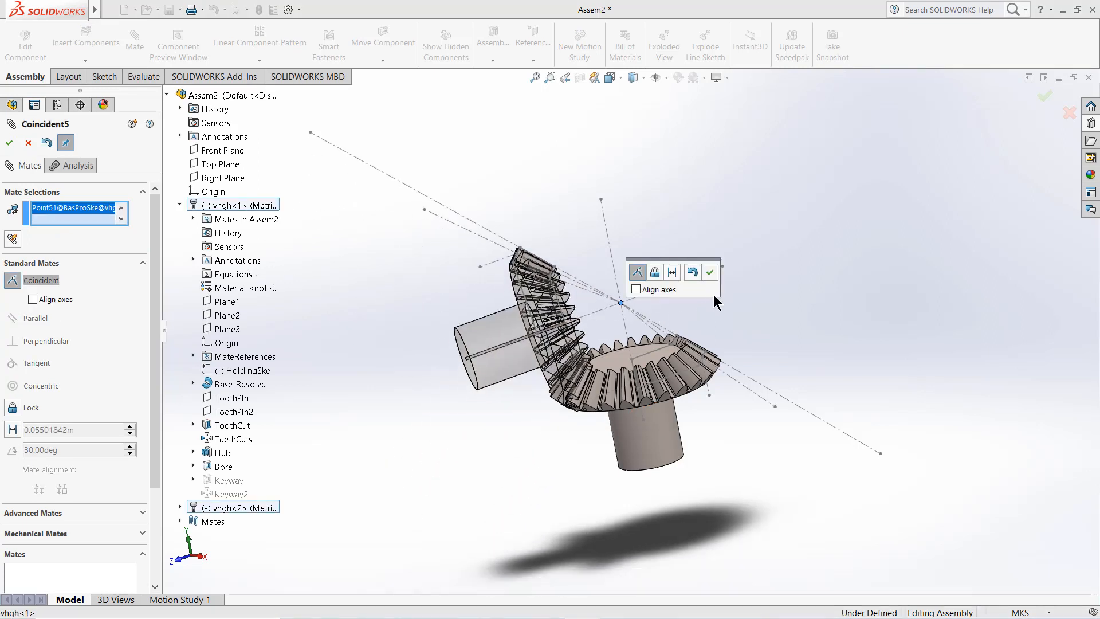
left_click(711, 273)
Check the tooth contact between the pinions, swing the copied pinion slightly about the shared apex, and finish mating
scroll(700, 294, "up", 3)
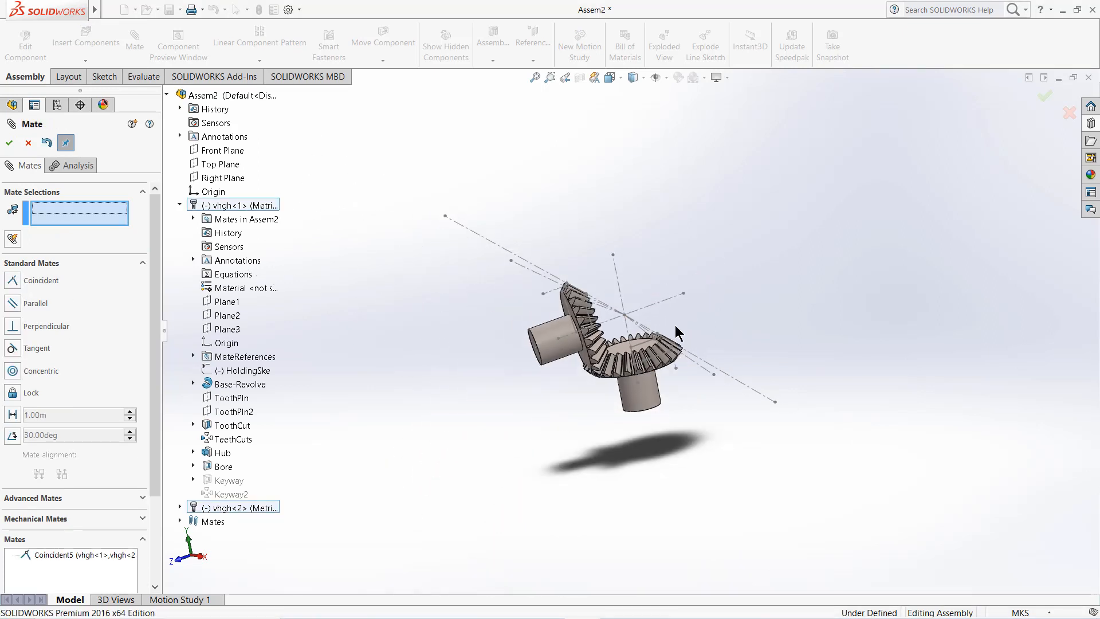
middle_click_drag(675, 325, 651, 339)
scroll(591, 360, "down", 6)
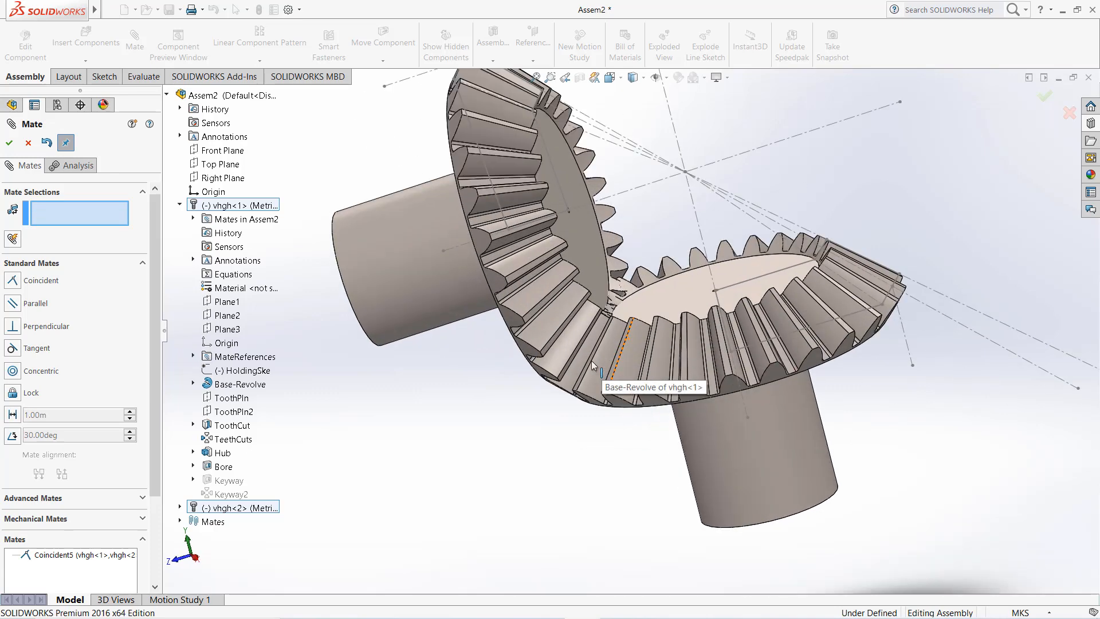
scroll(591, 359, "up", 3)
left_click_drag(476, 285, 462, 244)
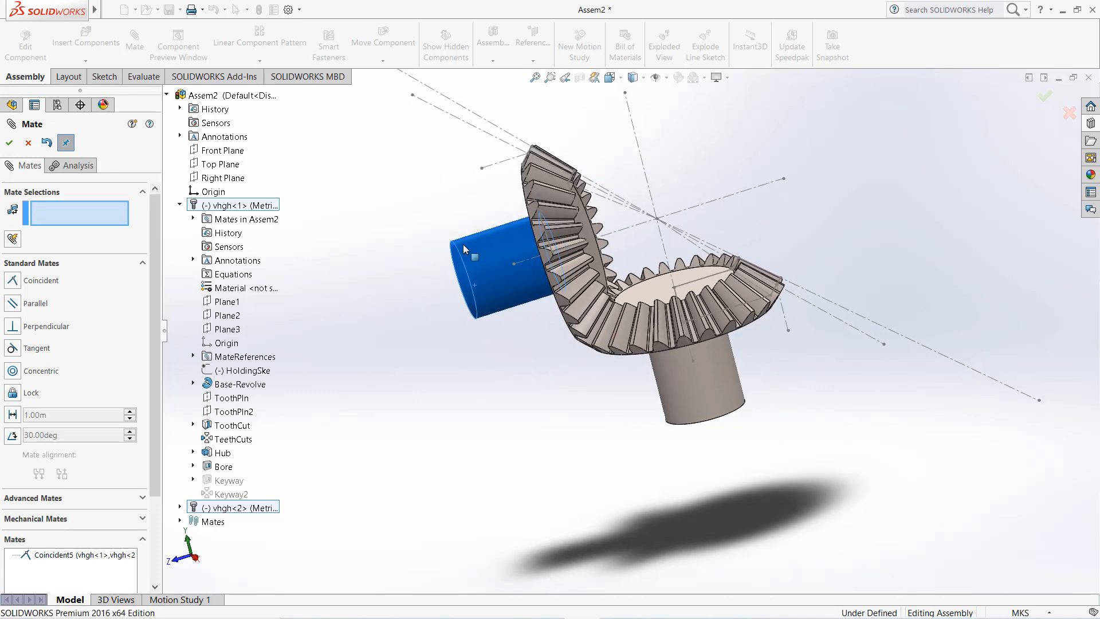
left_click(9, 143)
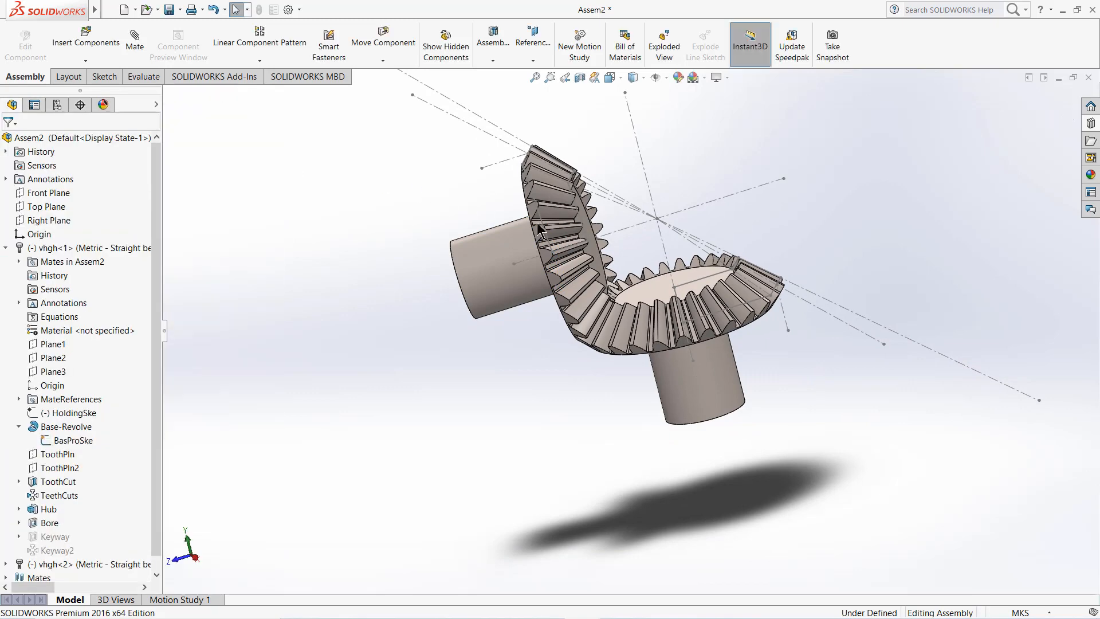
Fix the first vhgh pinion, the one with the downward hub, in place
middle_click_drag(632, 254, 702, 217)
scroll(522, 295, "up", 2)
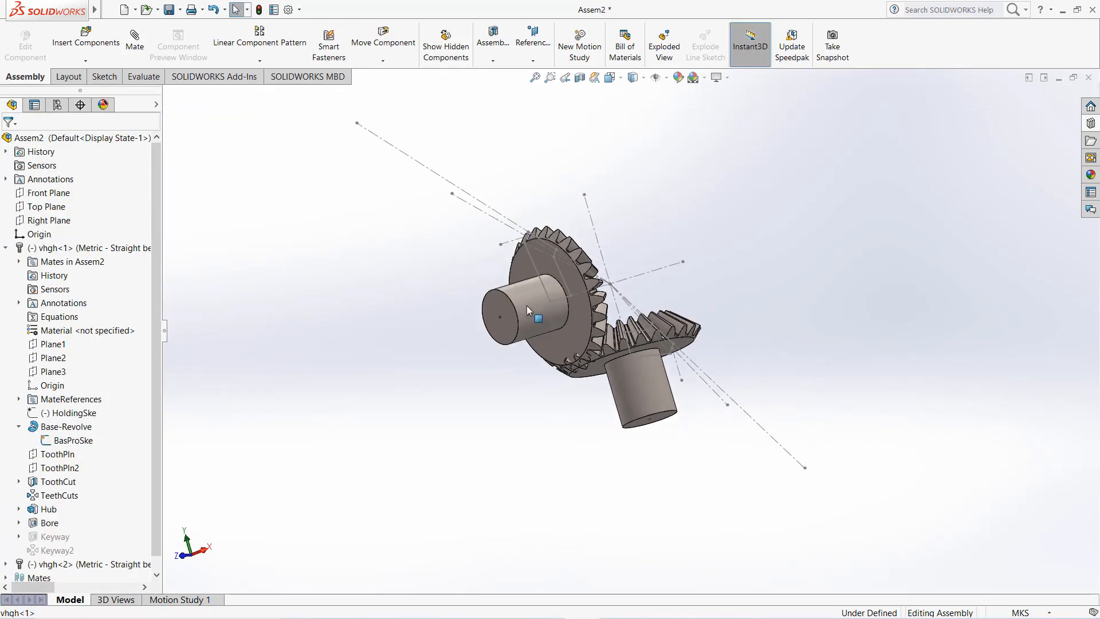
scroll(551, 322, "down", 3)
right_click(710, 429)
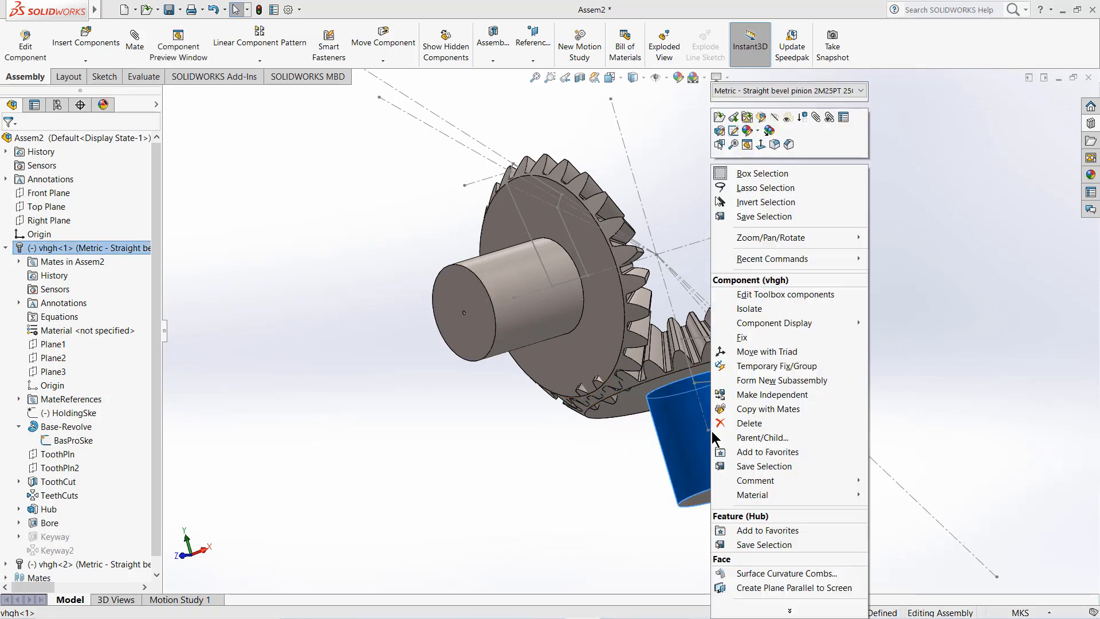
left_click(757, 342)
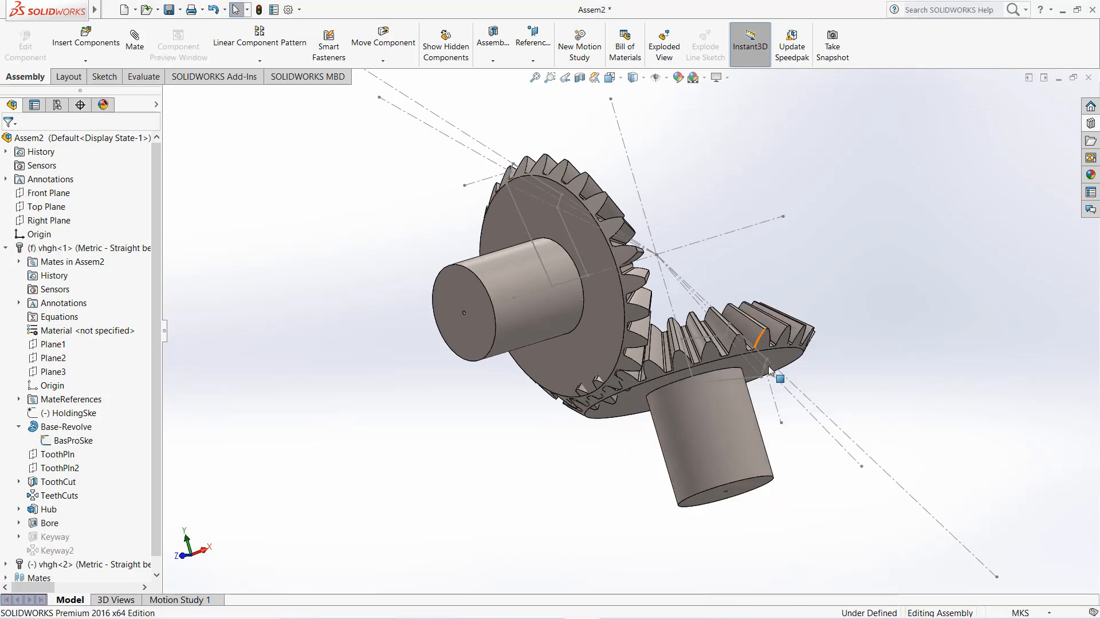
Adjust the copied pinion's position so its teeth fit into the fixed pinion's gaps, and inspect the mesh closely
left_click_drag(479, 301, 462, 266)
key("Escape")
scroll(593, 349, "down", 5)
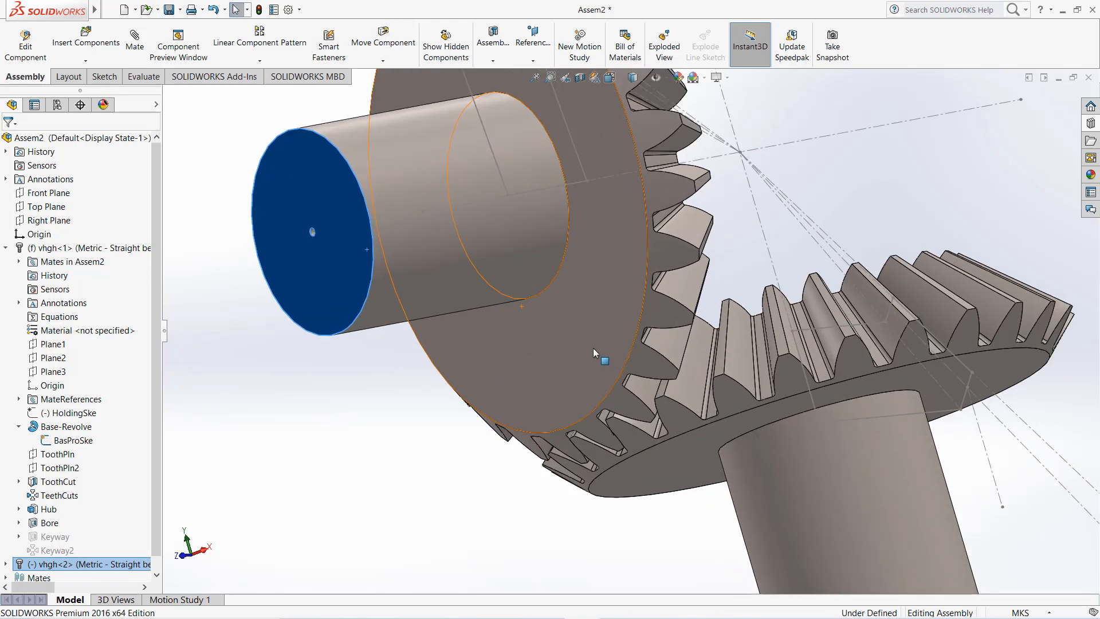
middle_click_drag(596, 354, 596, 339)
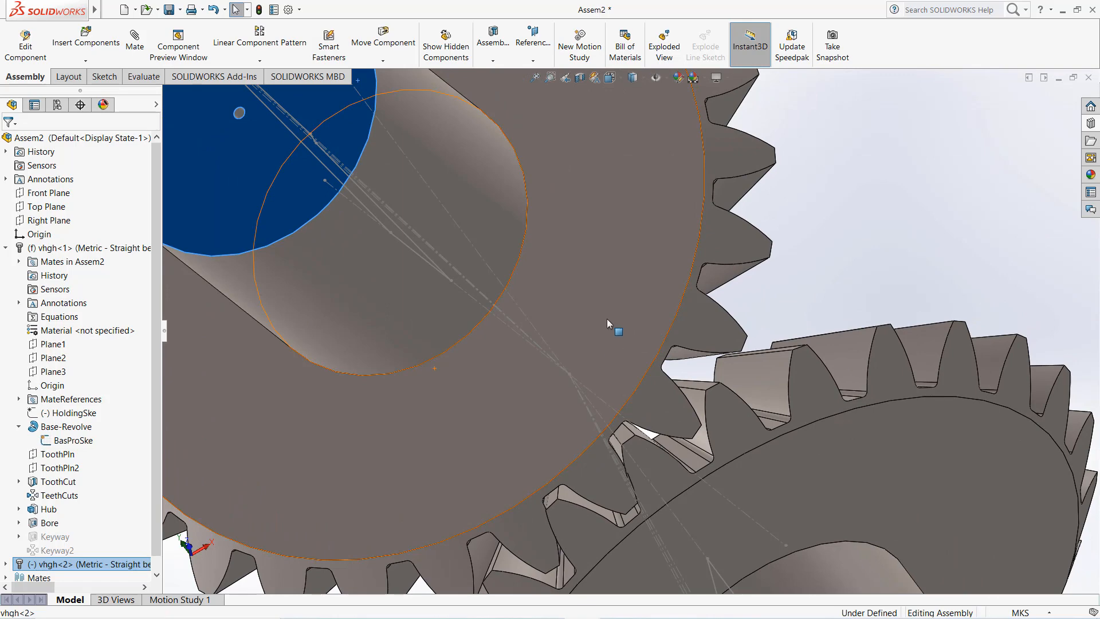
left_click_drag(607, 319, 606, 328)
scroll(712, 337, "up", 6)
middle_click_drag(737, 239, 675, 369)
scroll(713, 285, "up", 3)
scroll(714, 283, "down", 3)
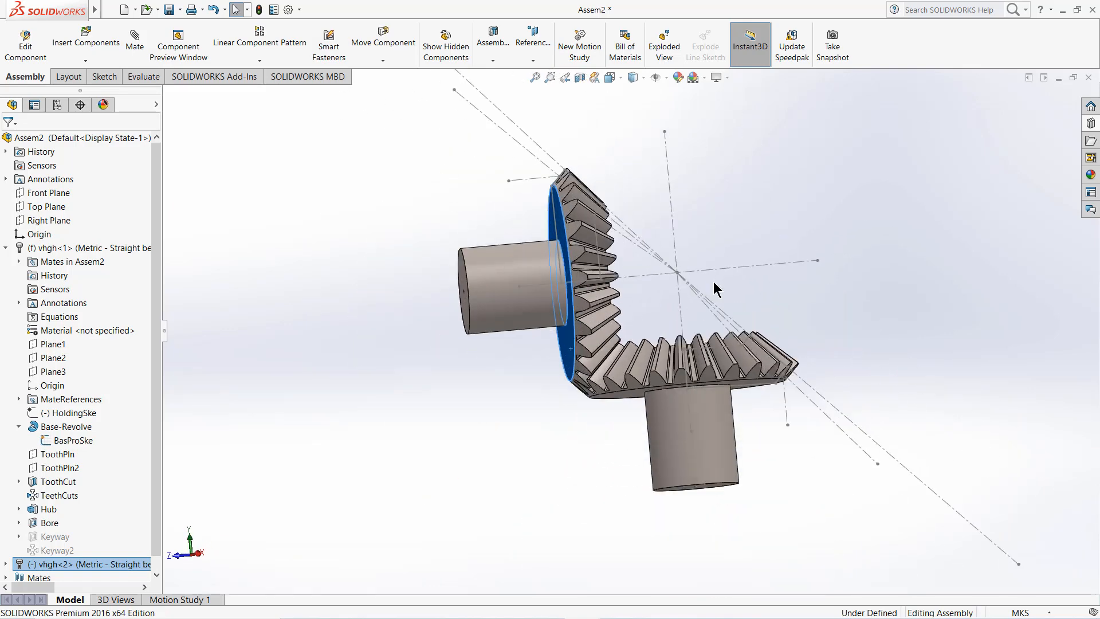
Hide the BasProSke sketch under the fixed pinion's Base-Revolve feature
left_click(663, 79)
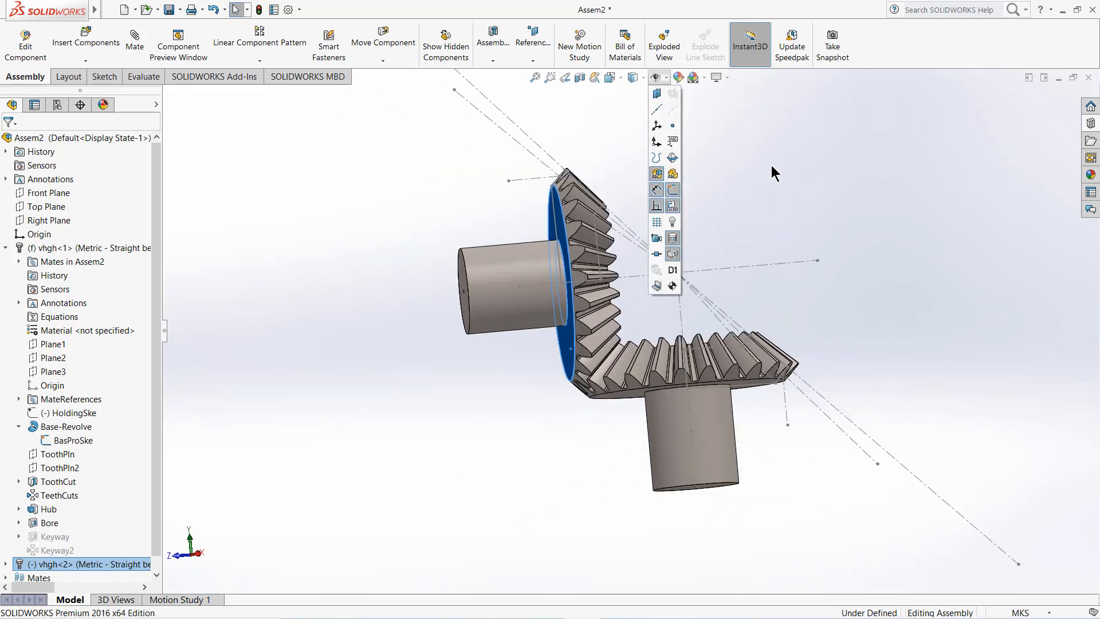
right_click(70, 440)
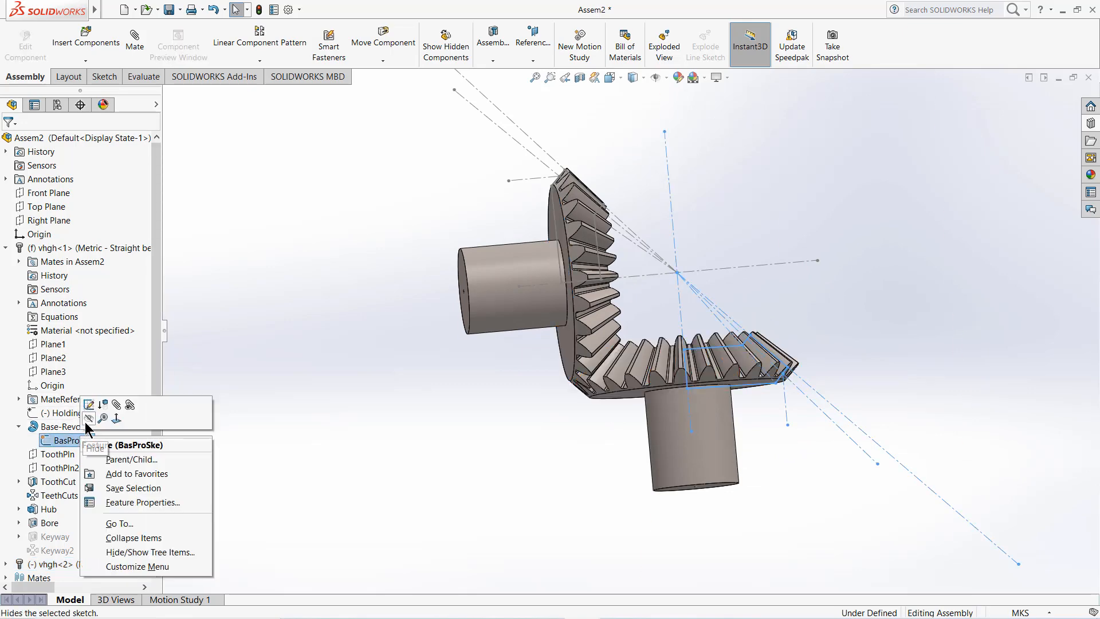
left_click(88, 419)
scroll(492, 312, "up", 3)
scroll(527, 312, "down", 5)
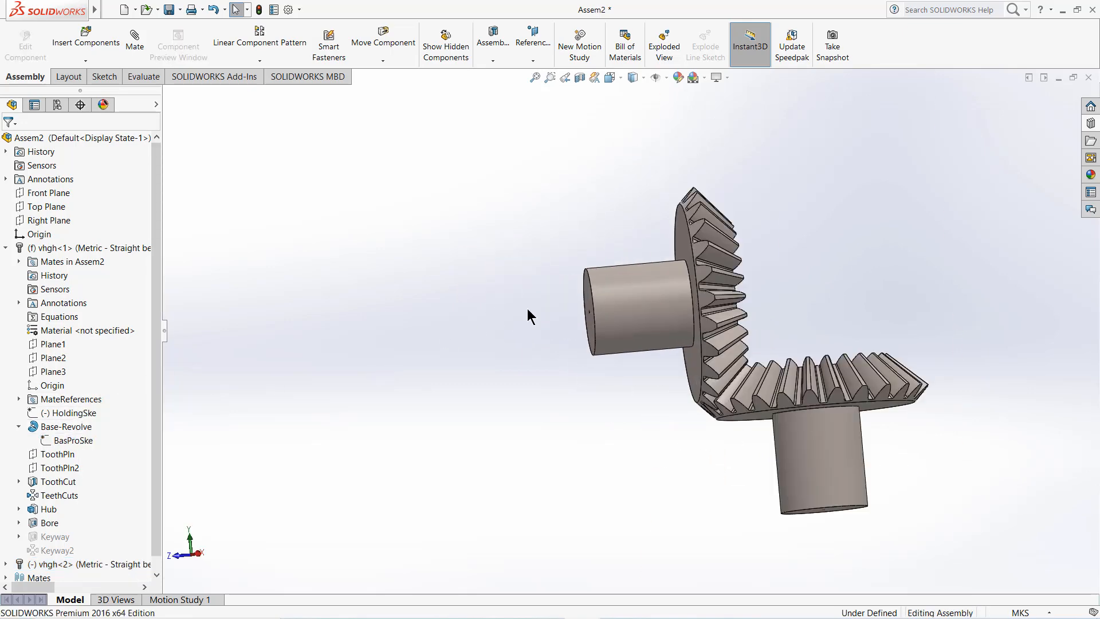
Load the SOLIDWORKS Simulation add-in for the bevel gear assembly
middle_click_drag(527, 310, 762, 344)
left_click(228, 76)
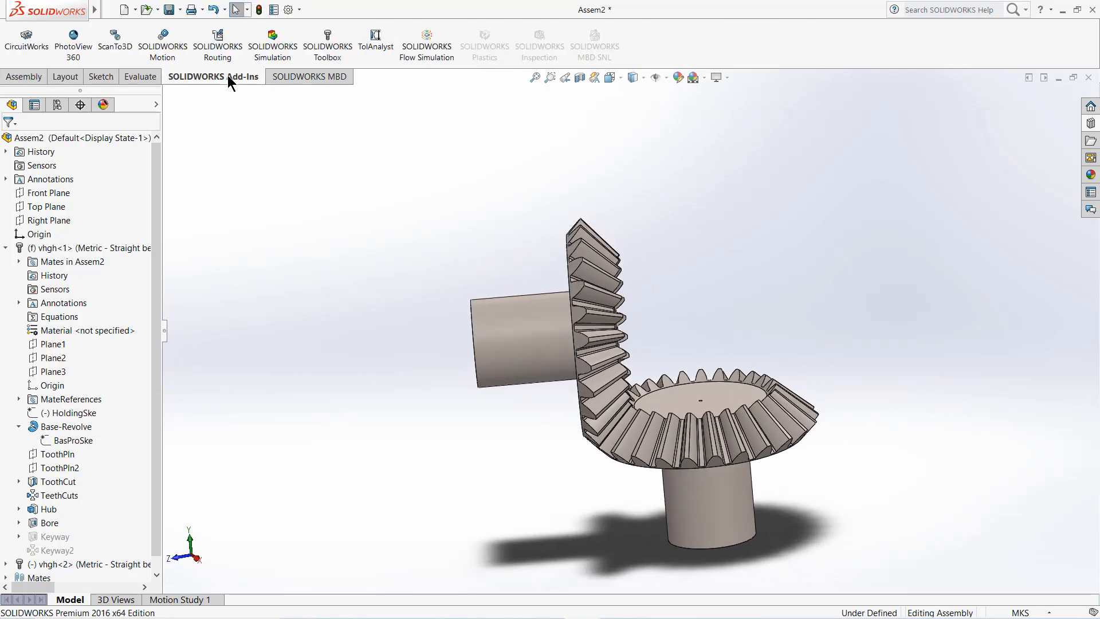
left_click(267, 46)
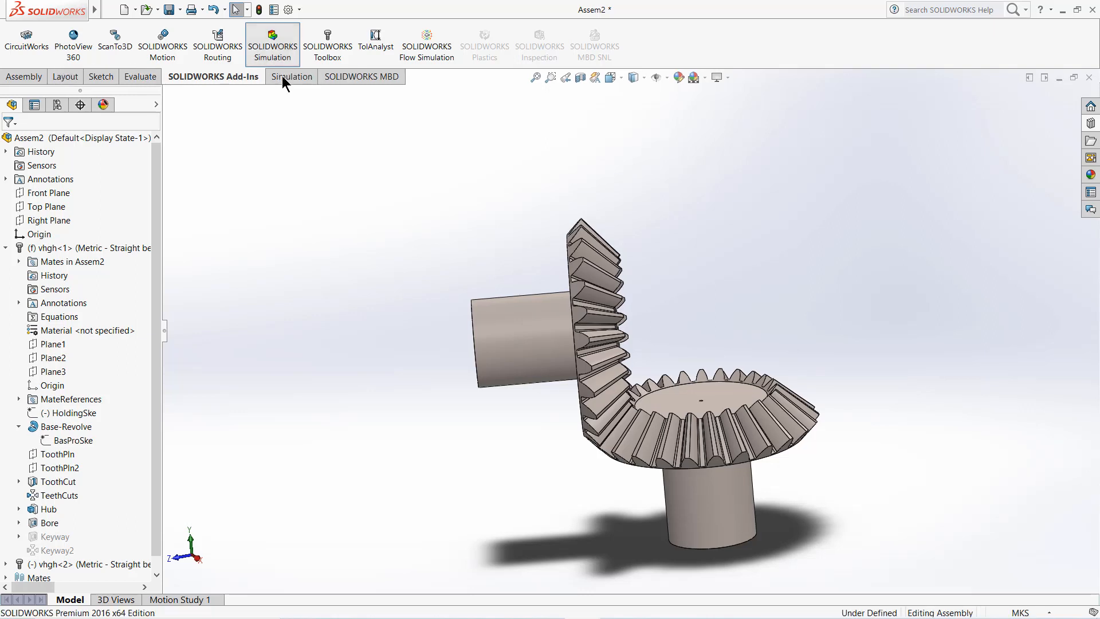
Create a new Static simulation study named Static 1
left_click(282, 75)
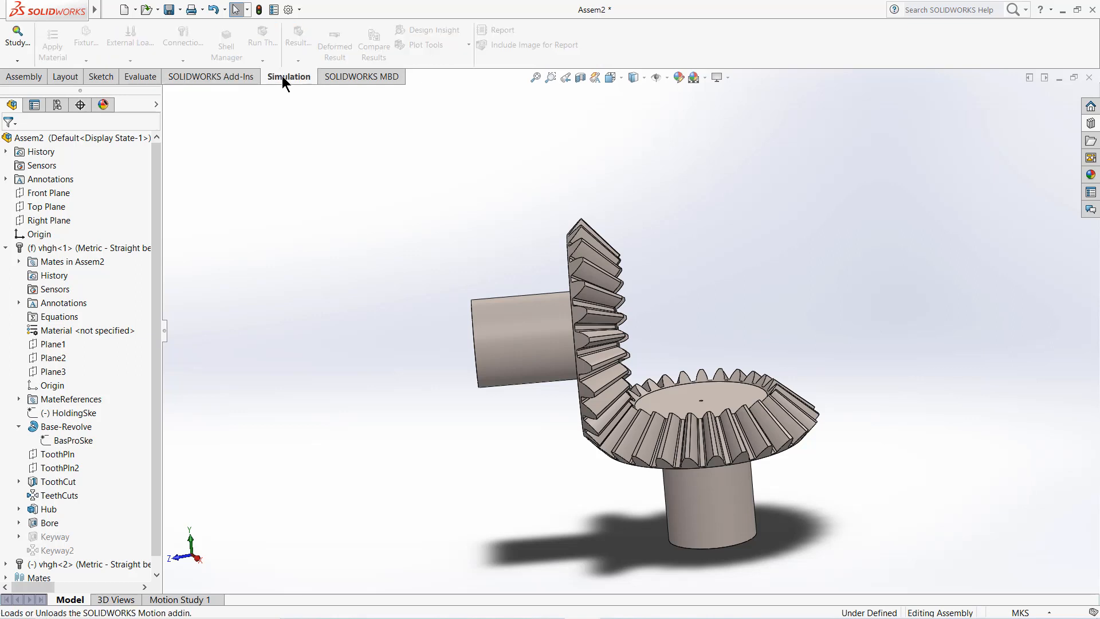
left_click(16, 61)
left_click(19, 84)
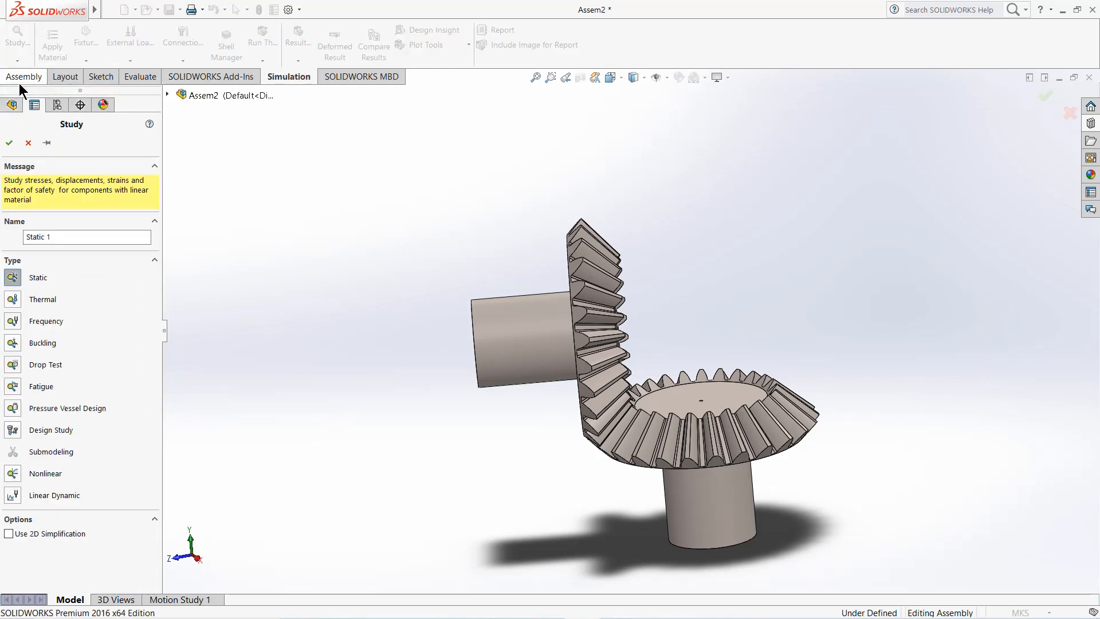
left_click(9, 144)
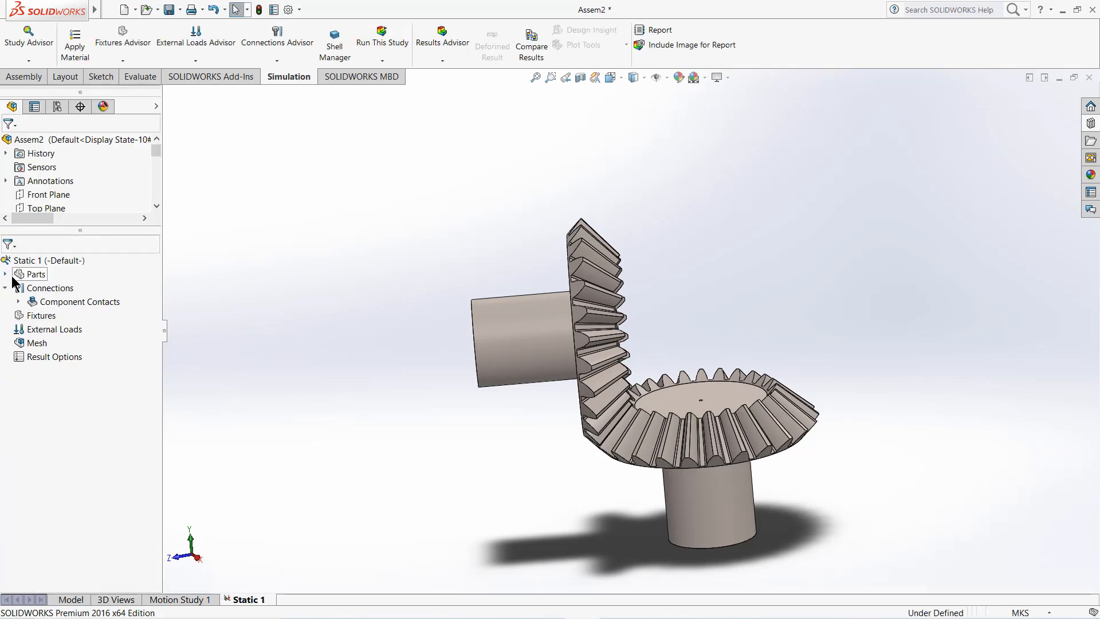
Apply the favorite material Plain Carbon Steel to all parts in the study
right_click(33, 276)
mouse_move(46, 299)
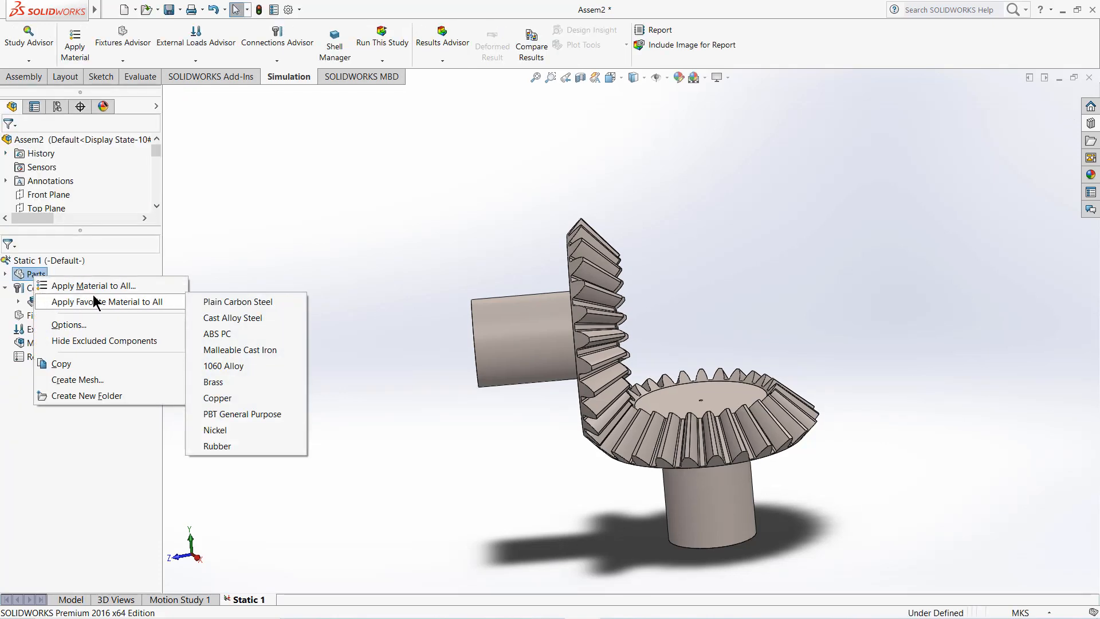
left_click(269, 302)
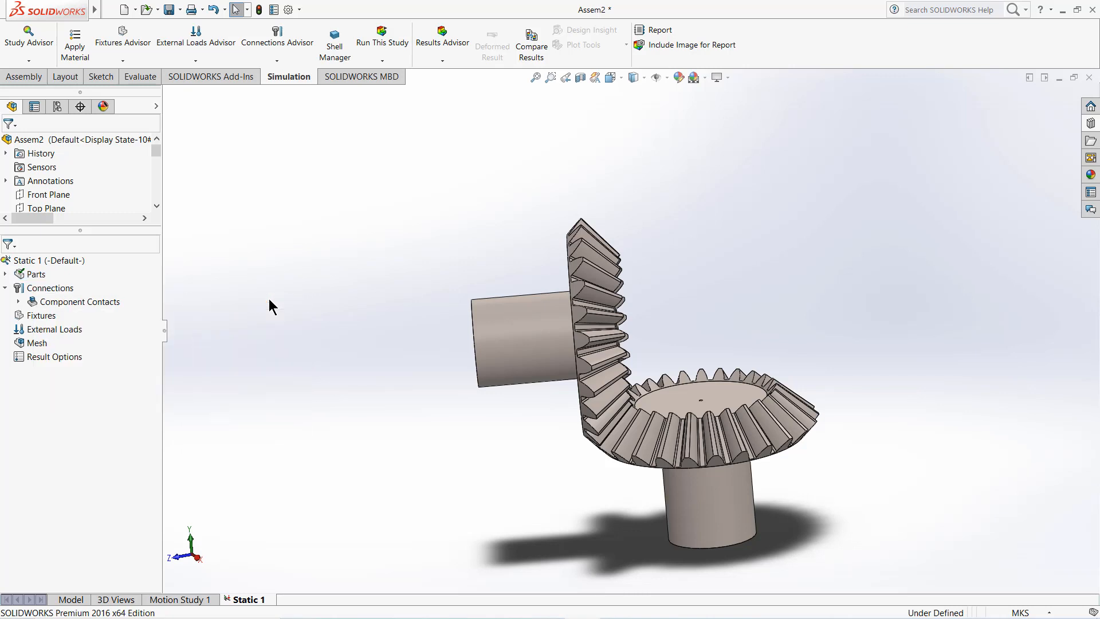
Delete the default Component Contacts from the study's Connections
right_click(63, 307)
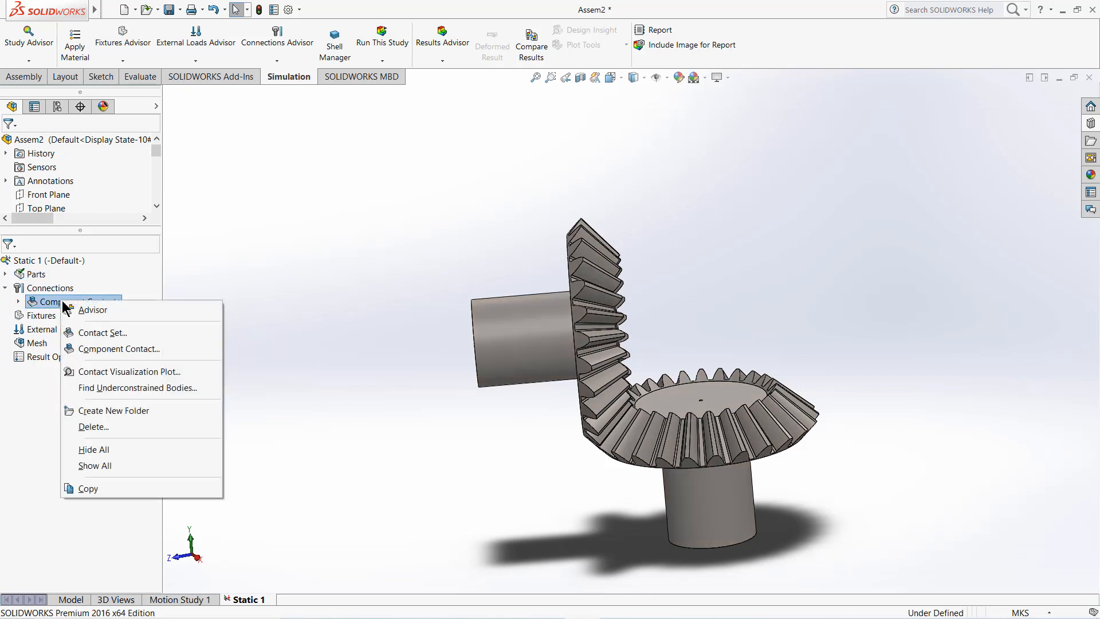
left_click(93, 426)
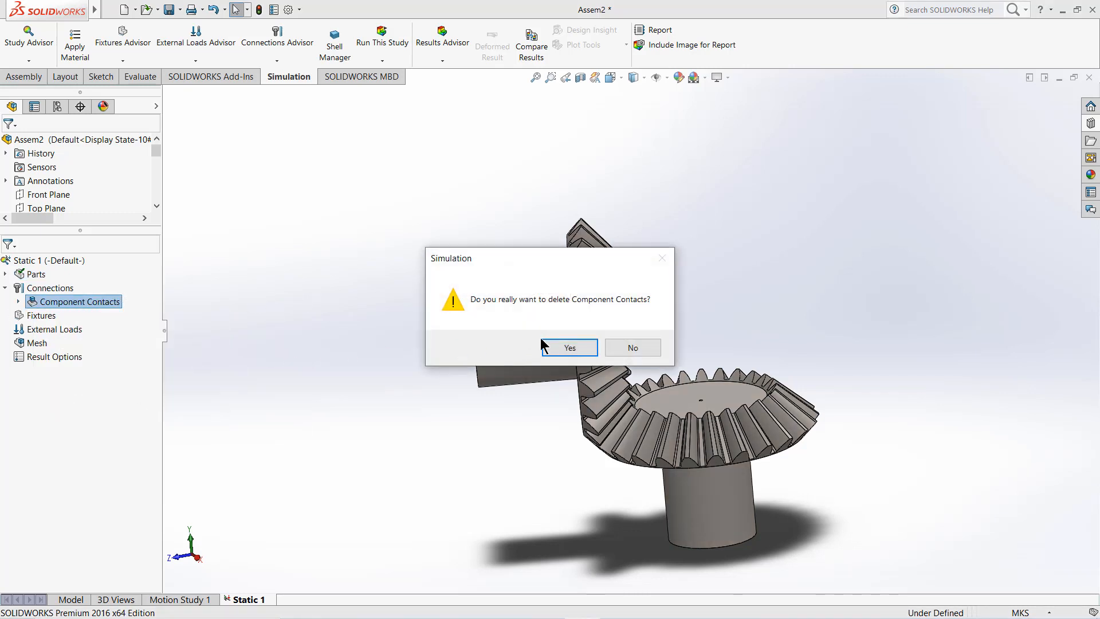
left_click(567, 349)
right_click(47, 288)
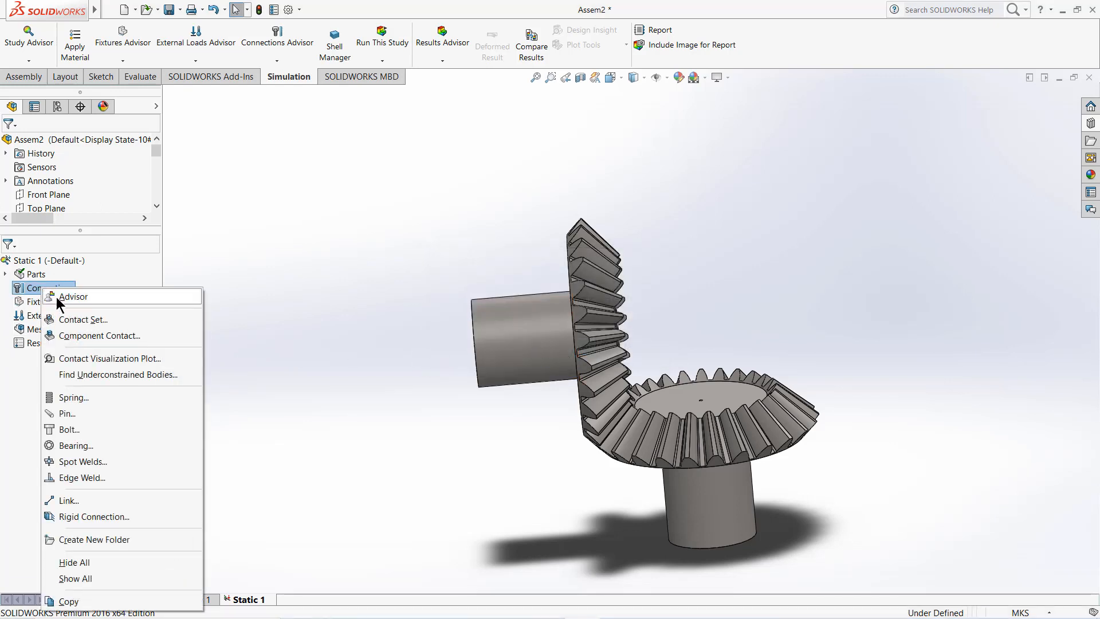
left_click(73, 319)
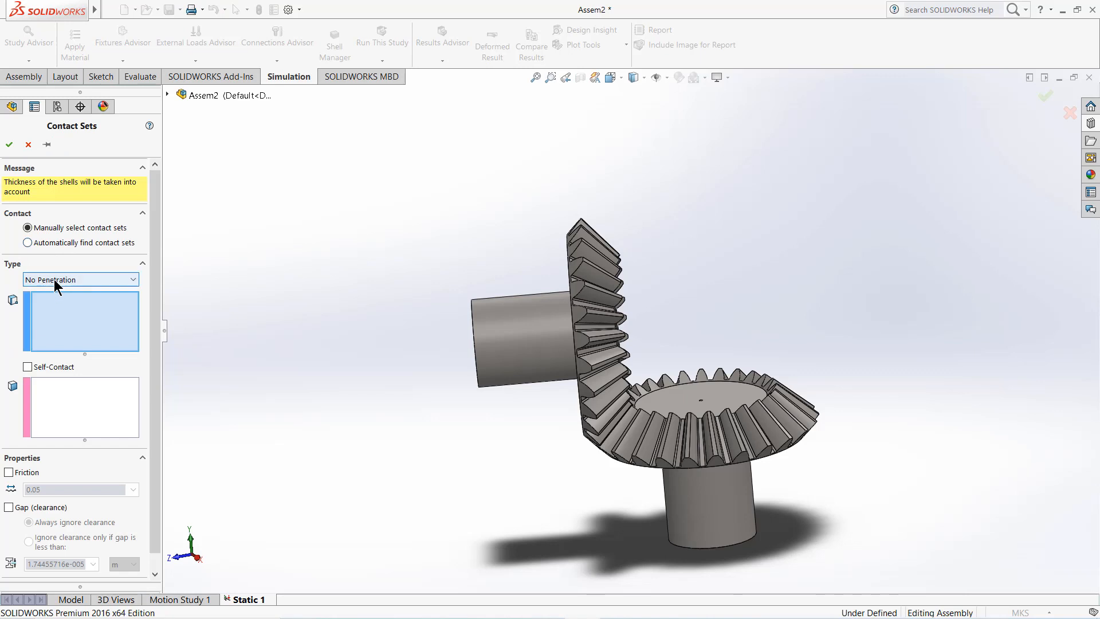
left_click(492, 316)
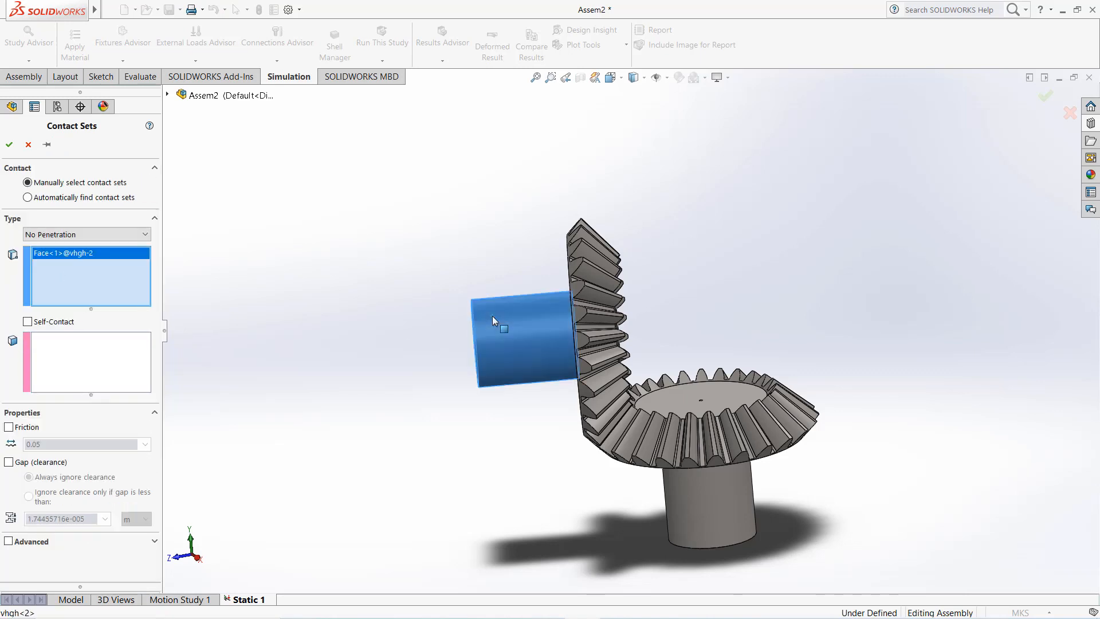
left_click(38, 351)
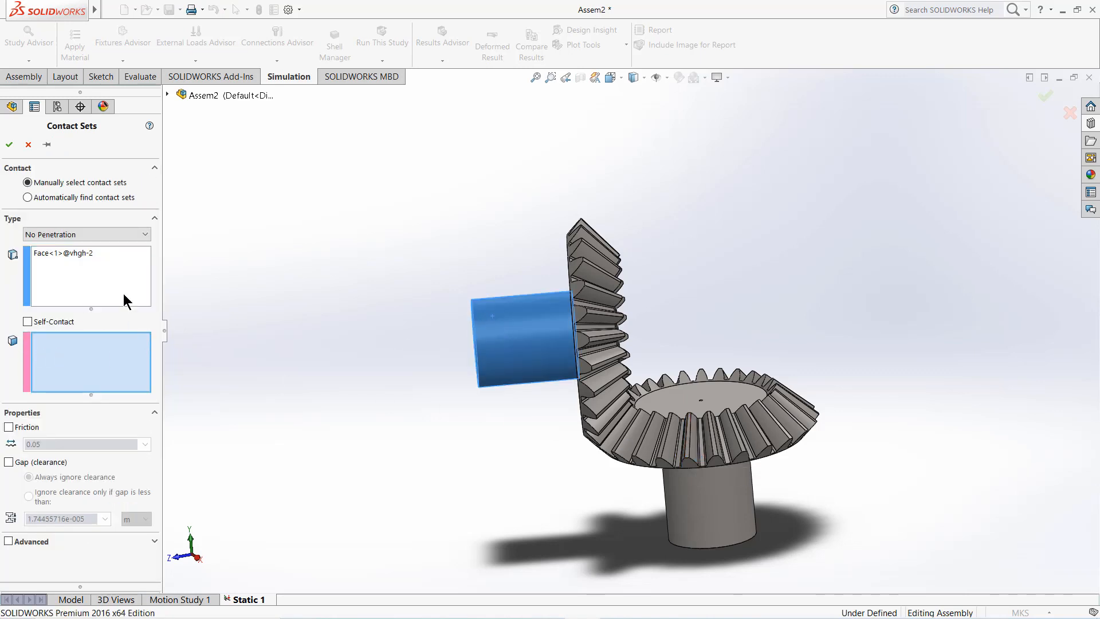
left_click(28, 145)
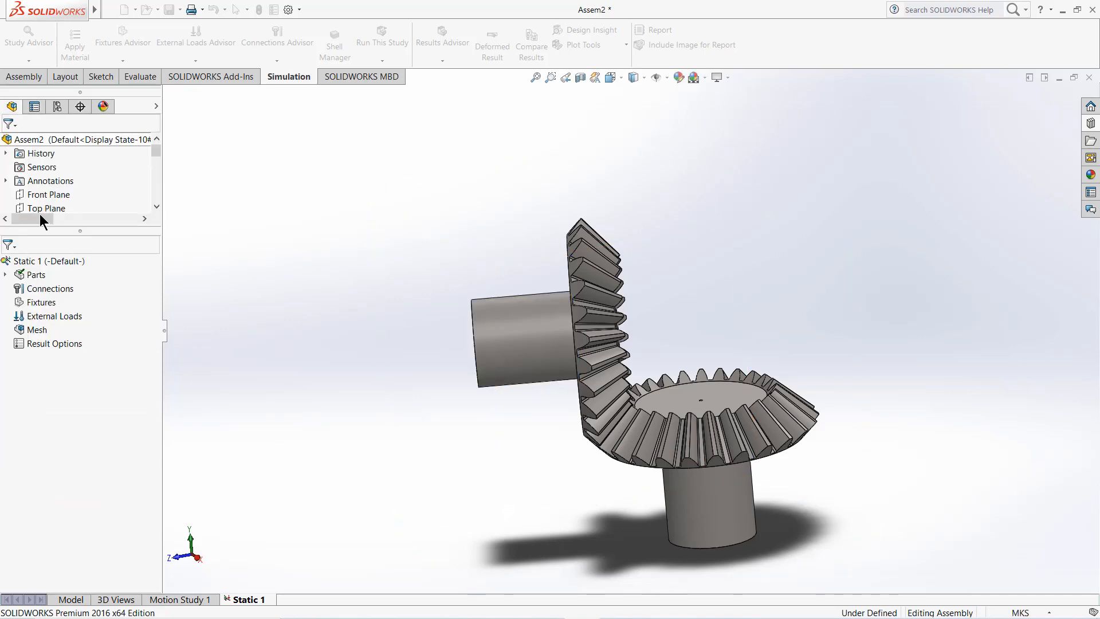
Add a No Penetration component contact between the copied pinion and the fixed pinion
right_click(35, 289)
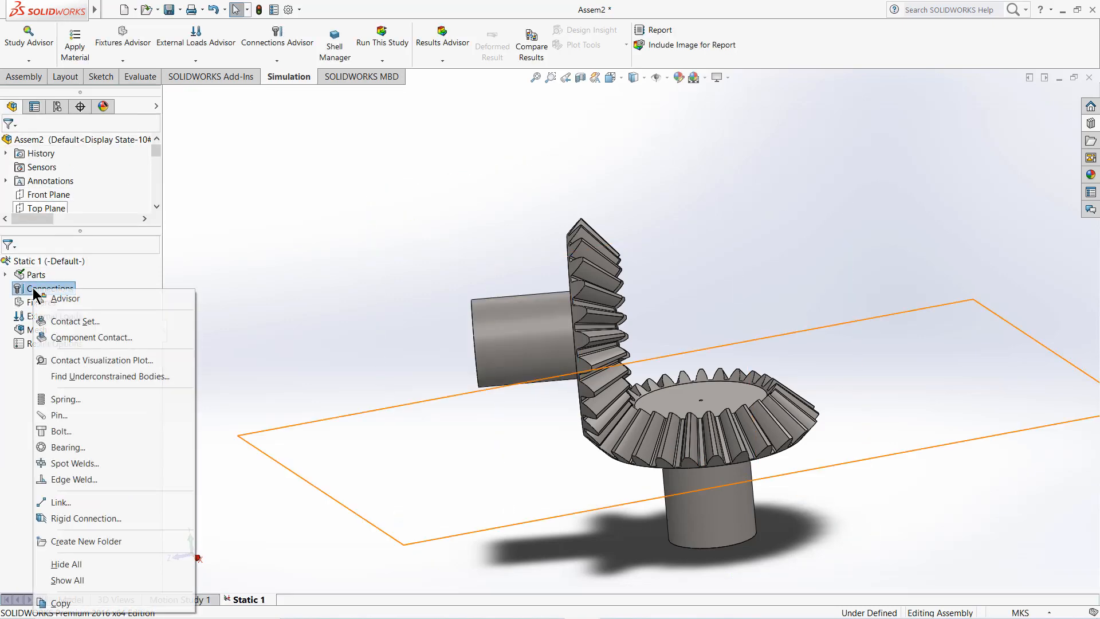
left_click(64, 337)
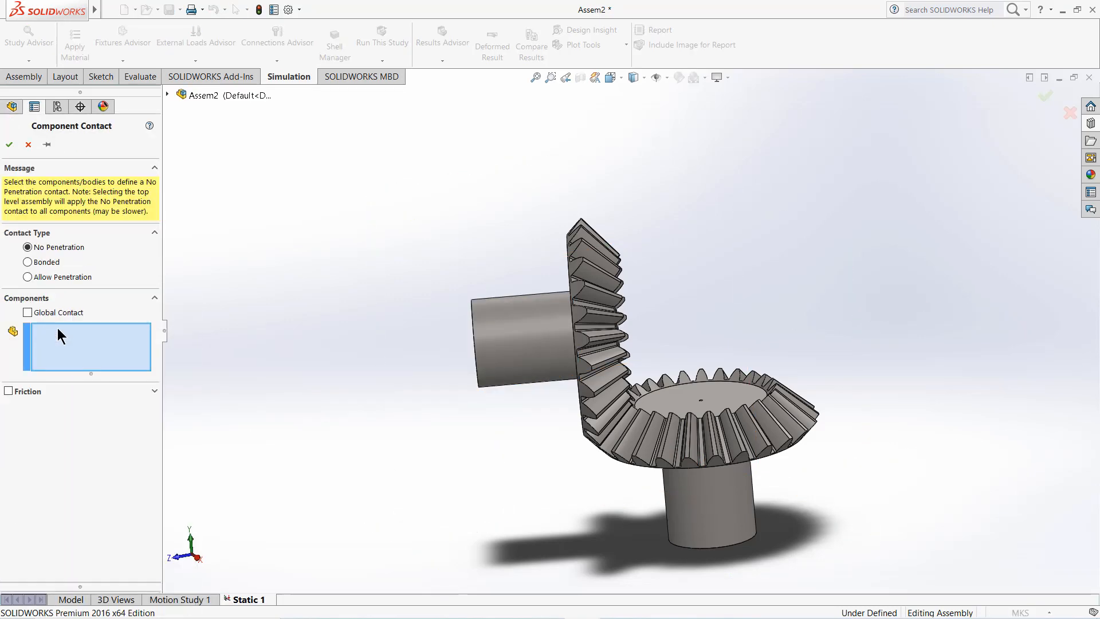
left_click(521, 311)
left_click(696, 437)
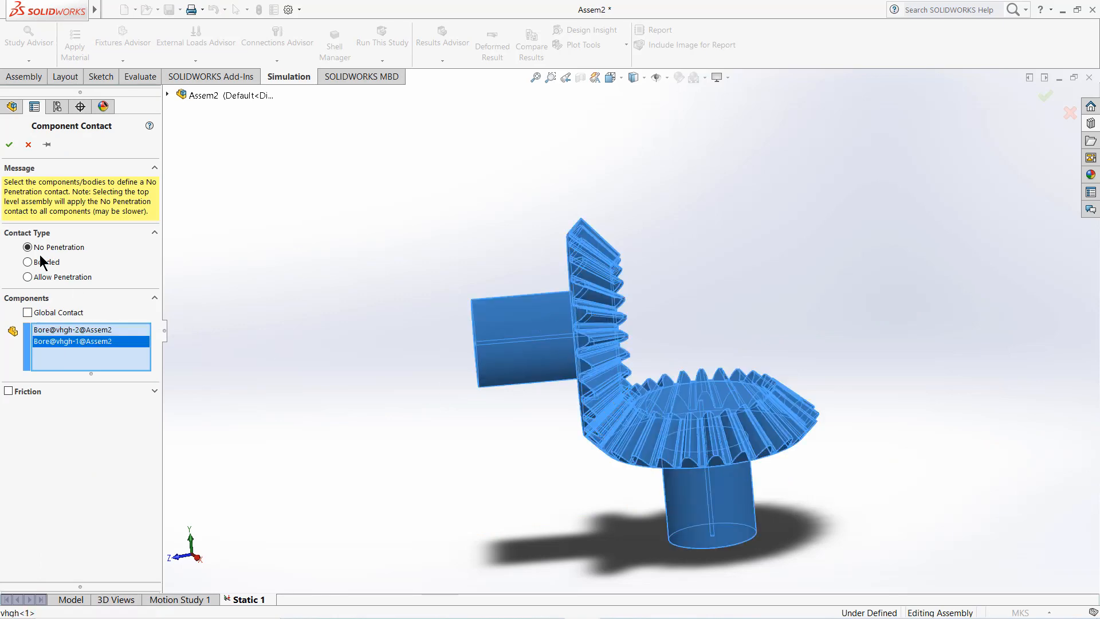
left_click(9, 144)
Set up an advanced On Cylindrical Faces fixture on the copied pinion's hub surface with a radial translation of 0 mm
right_click(33, 315)
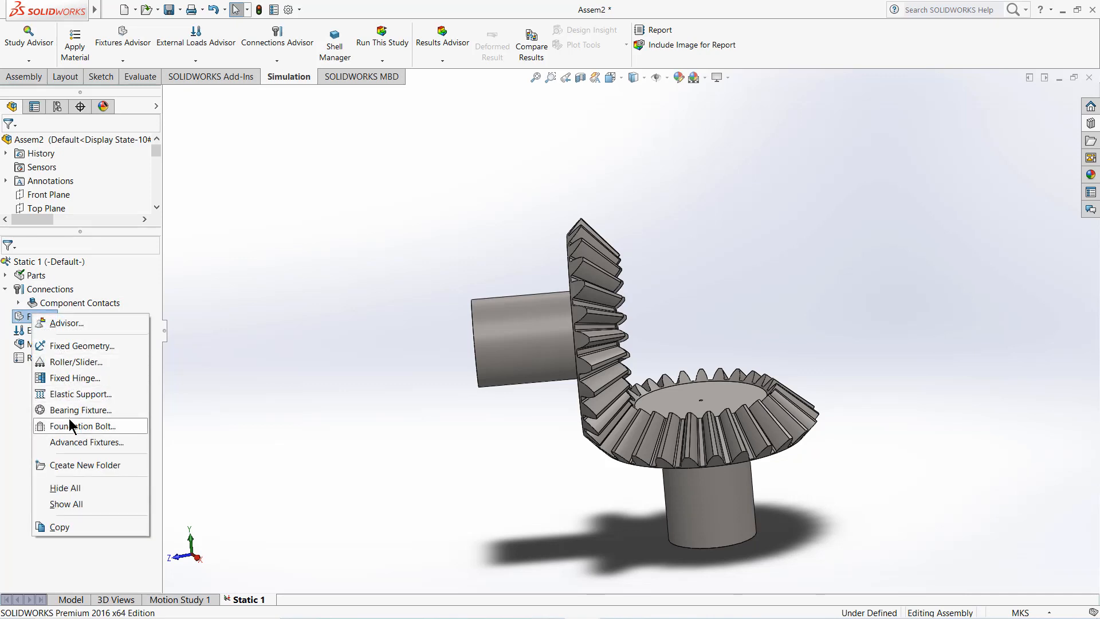
left_click(69, 439)
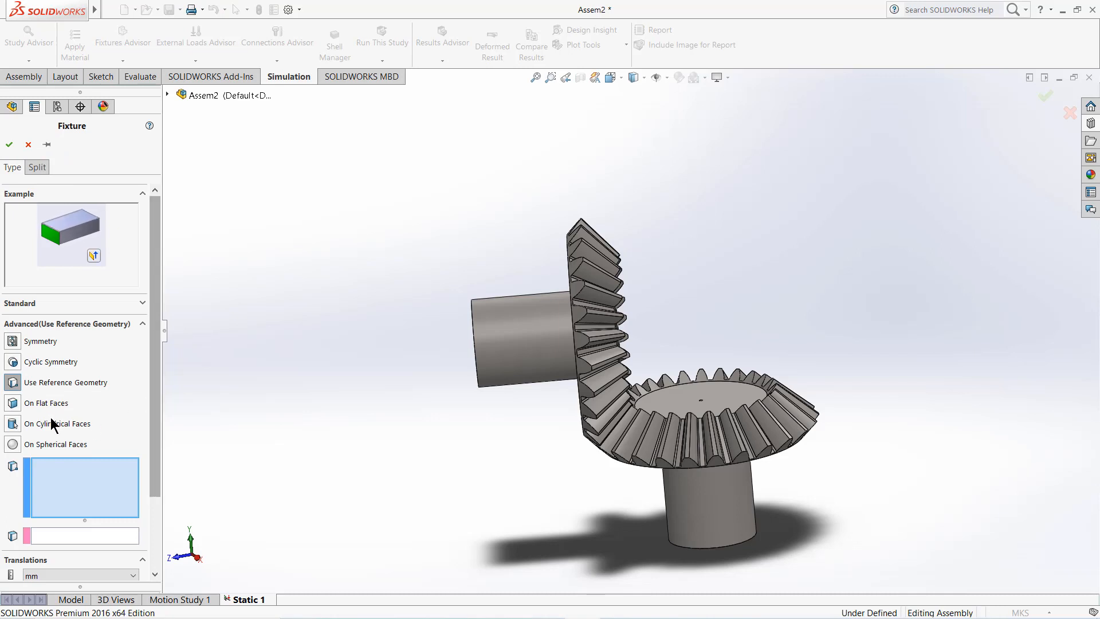
scroll(596, 454, "up", 2)
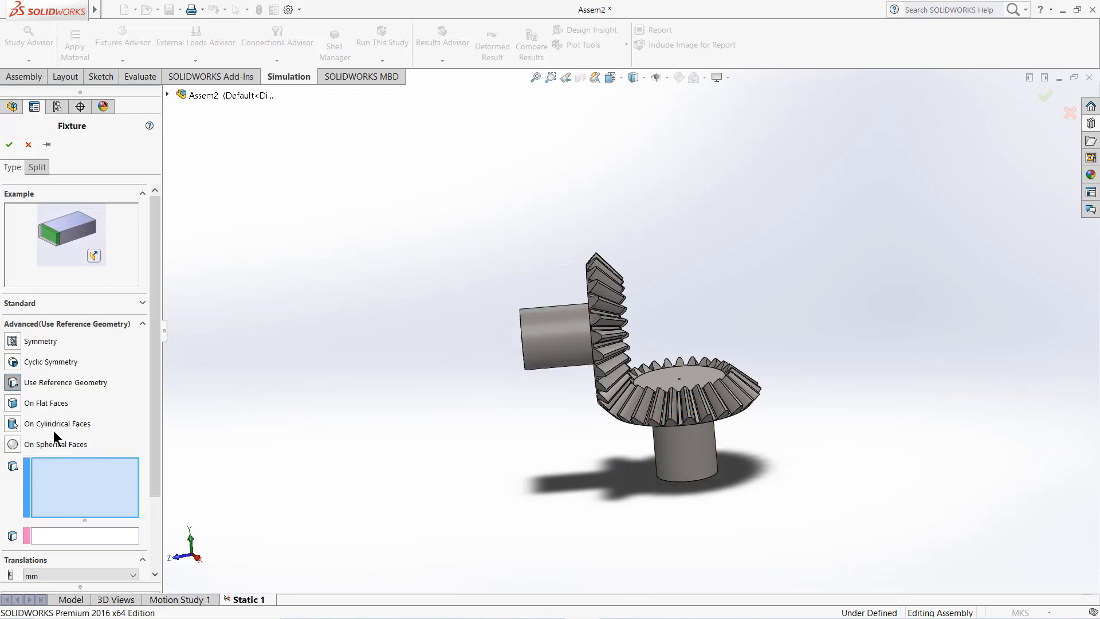
left_click(12, 430)
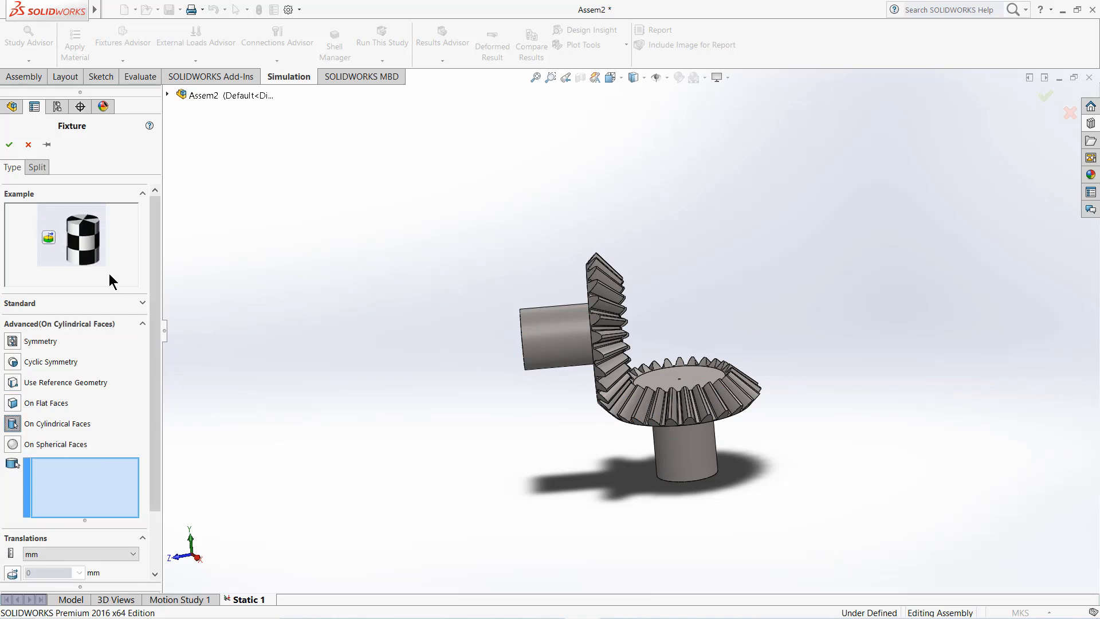
left_click_drag(151, 283, 149, 344)
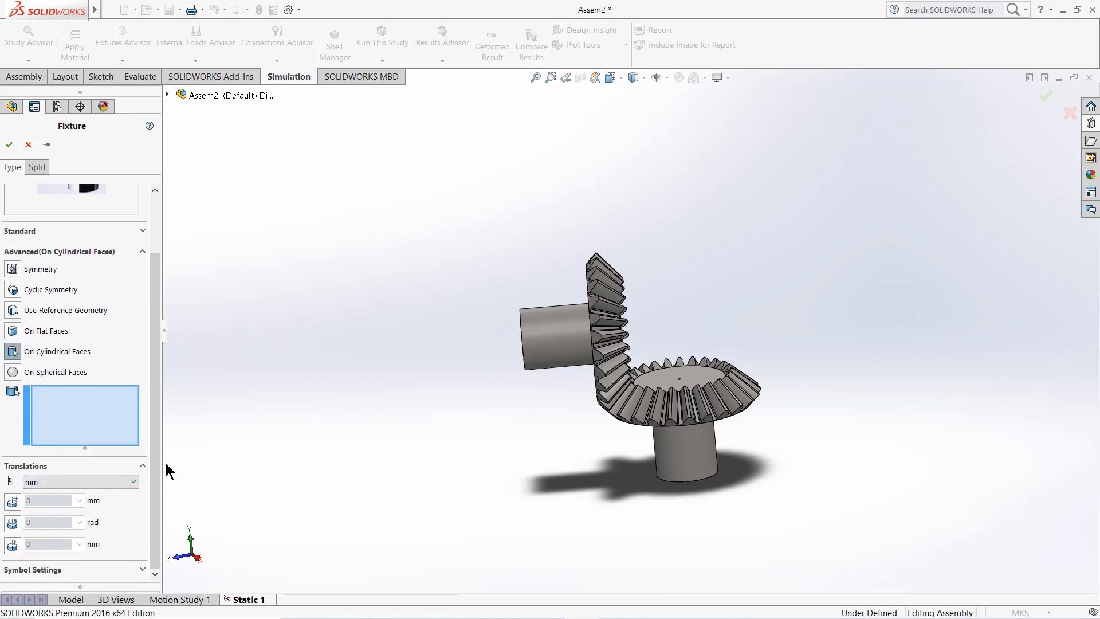
left_click_drag(153, 455, 151, 367)
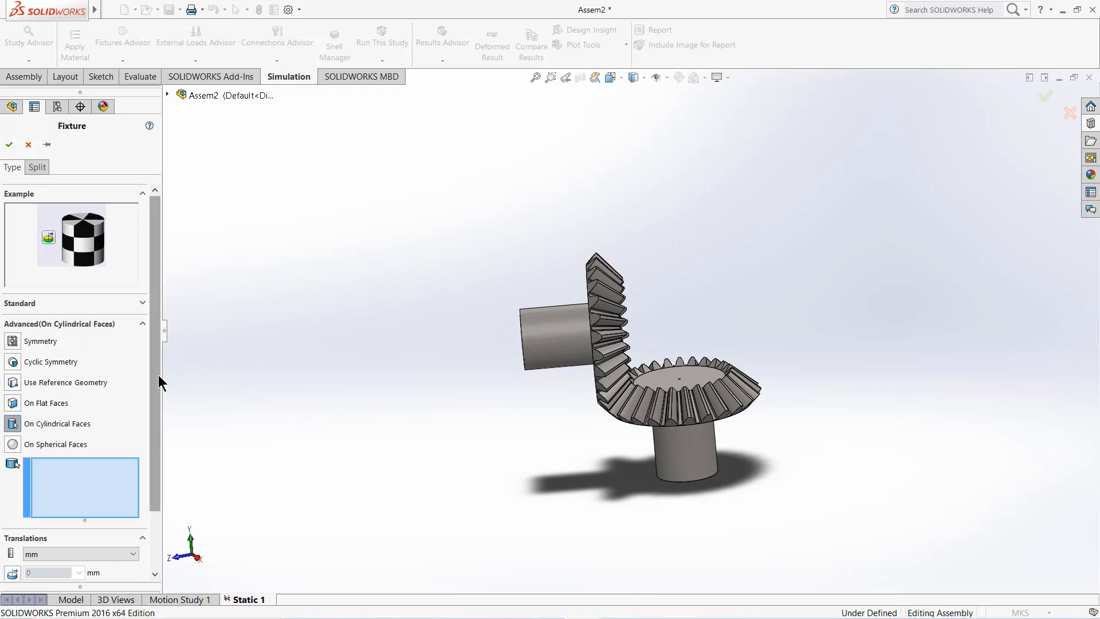
scroll(158, 374, "down", 1)
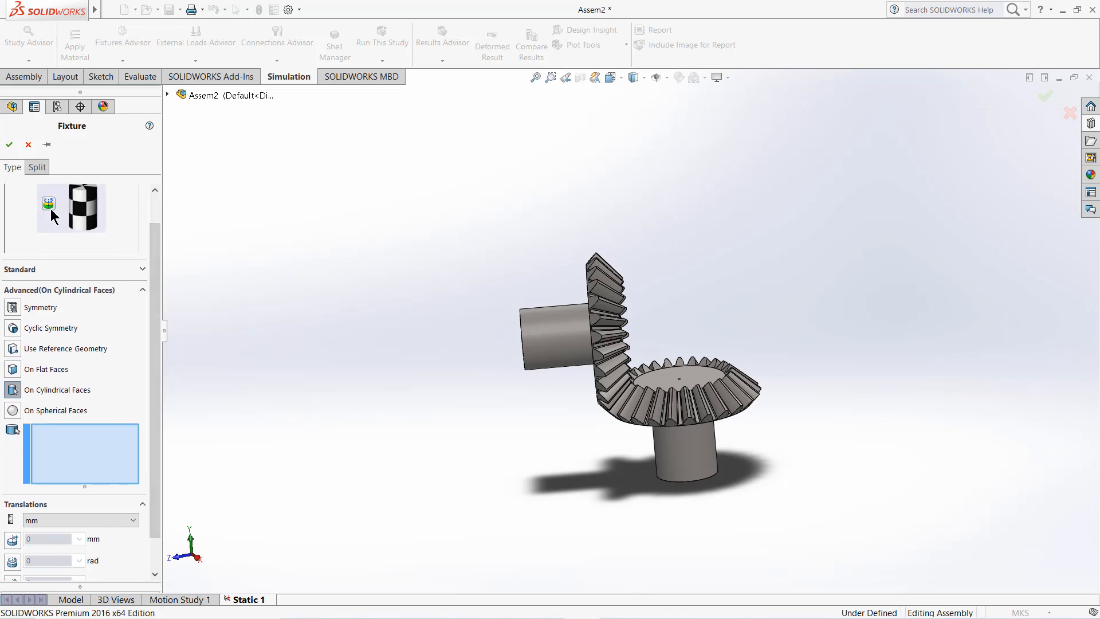
scroll(147, 335, "down", 1)
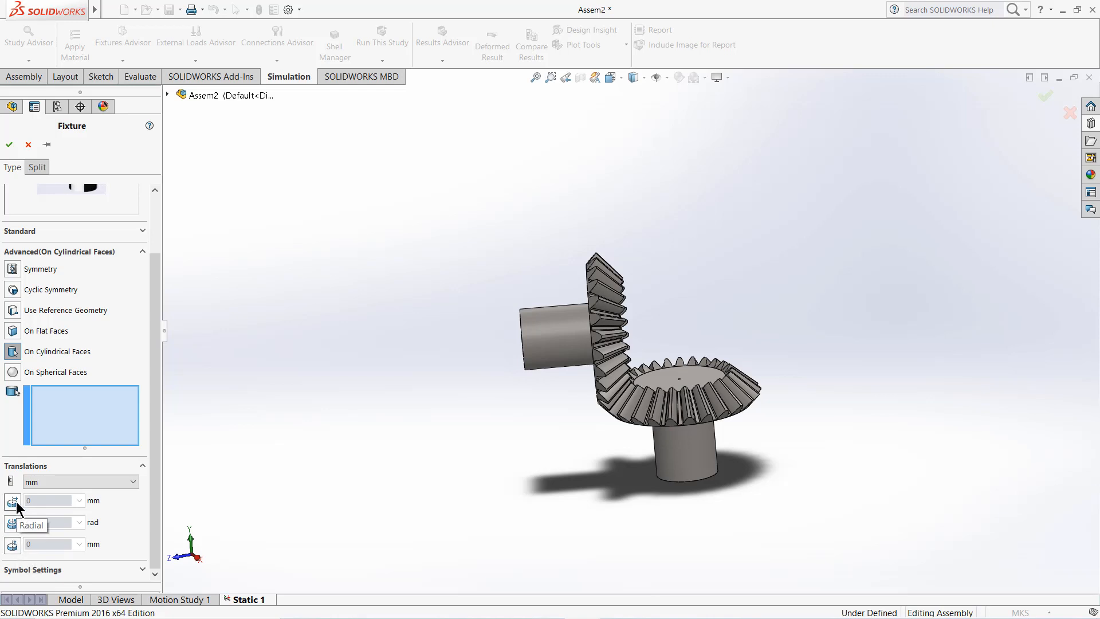
left_click(547, 326)
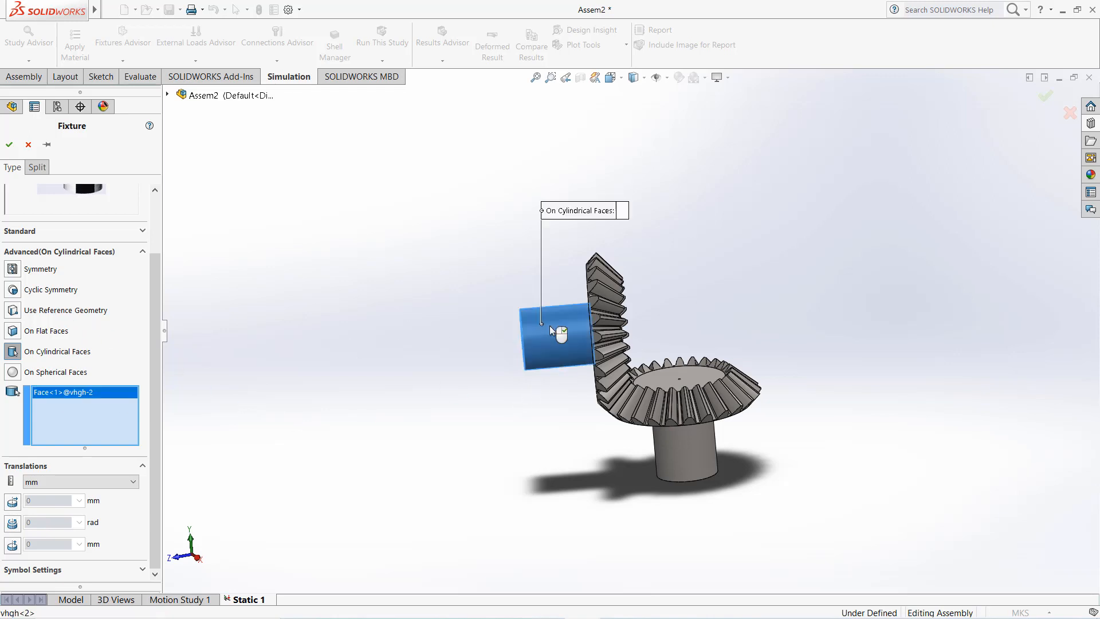
left_click(12, 502)
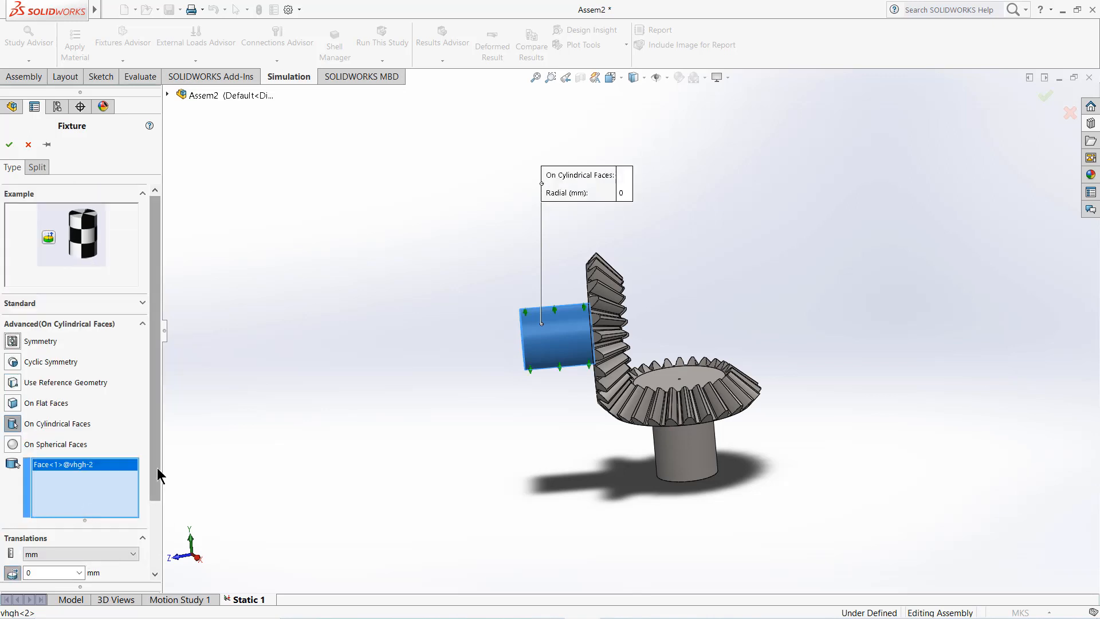
Restrain the hub's axial translation at 0 mm in the cylindrical-face fixture
left_click_drag(157, 467, 160, 528)
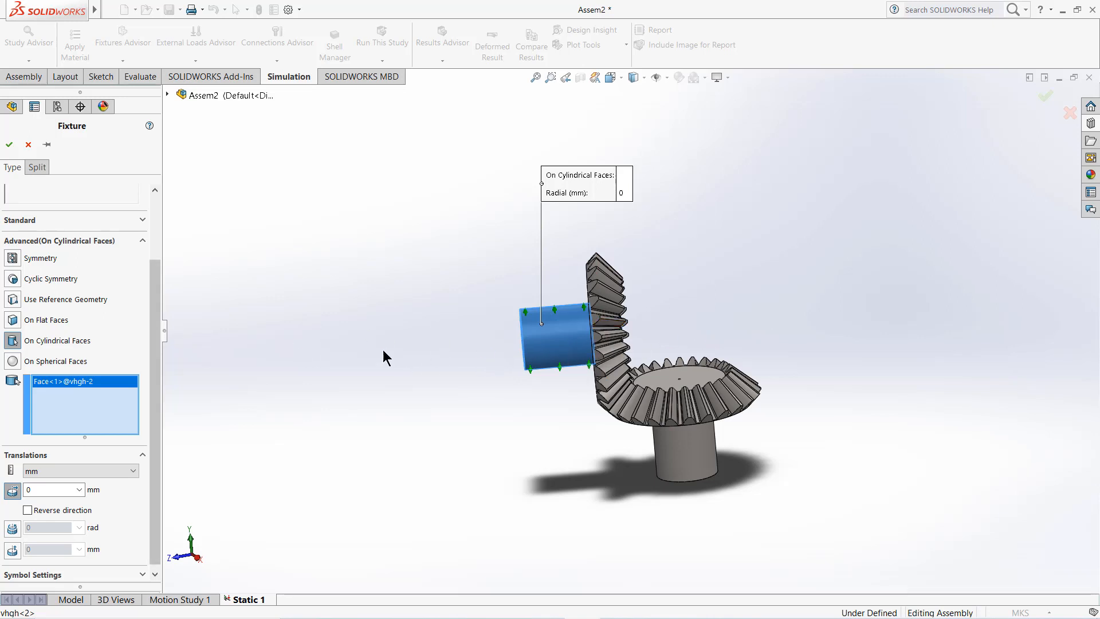
middle_click_drag(555, 339, 582, 311)
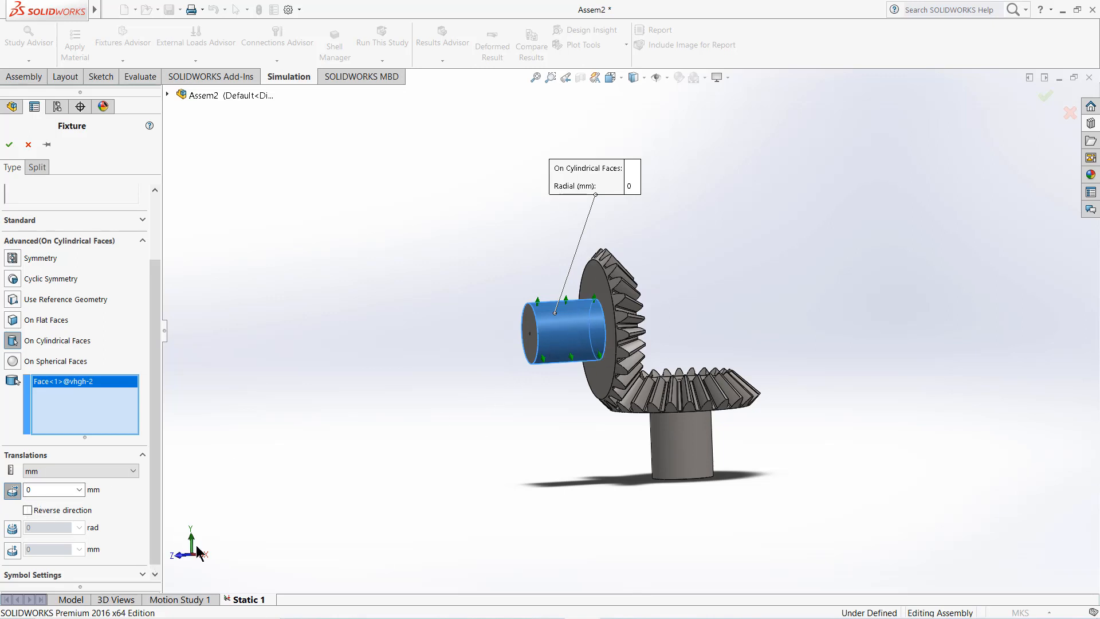
left_click(11, 549)
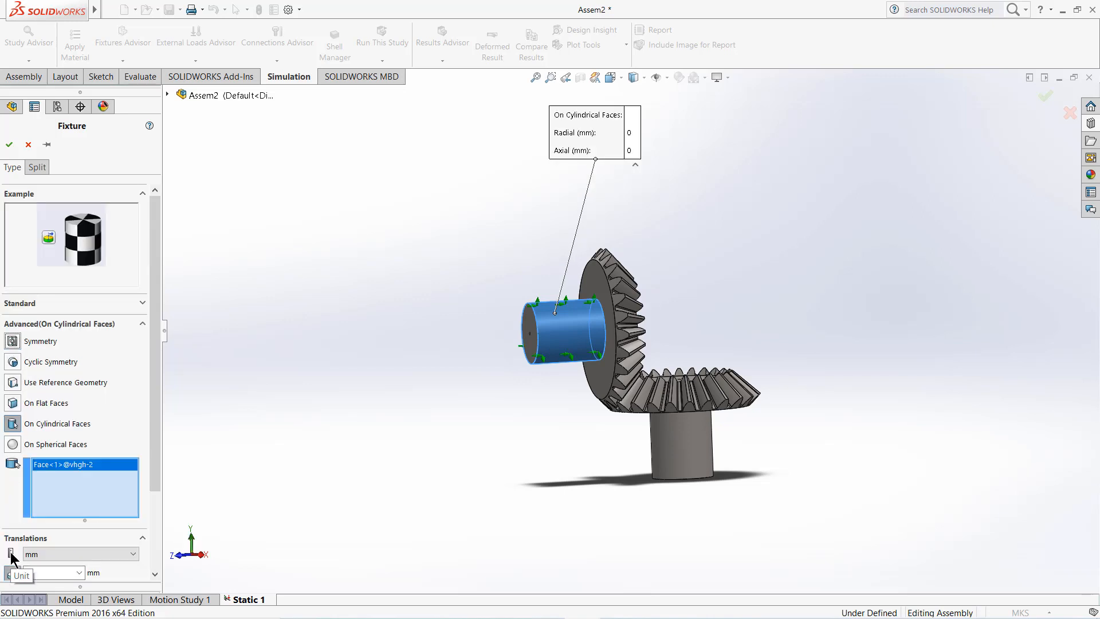
scroll(529, 319, "down", 2)
scroll(528, 320, "down", 1)
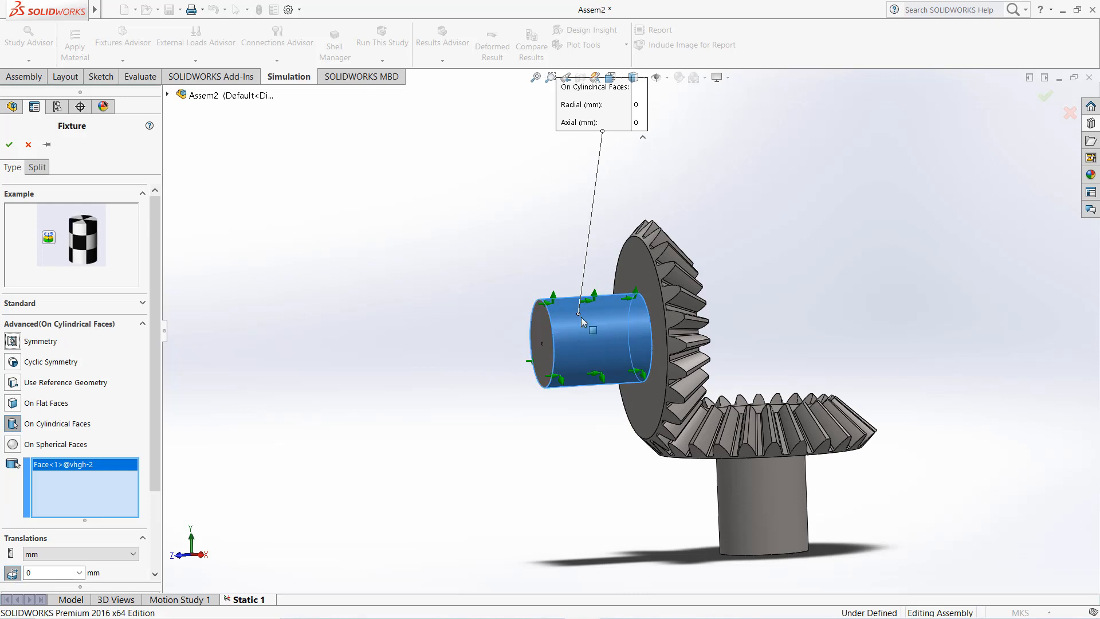
scroll(151, 455, "down", 3)
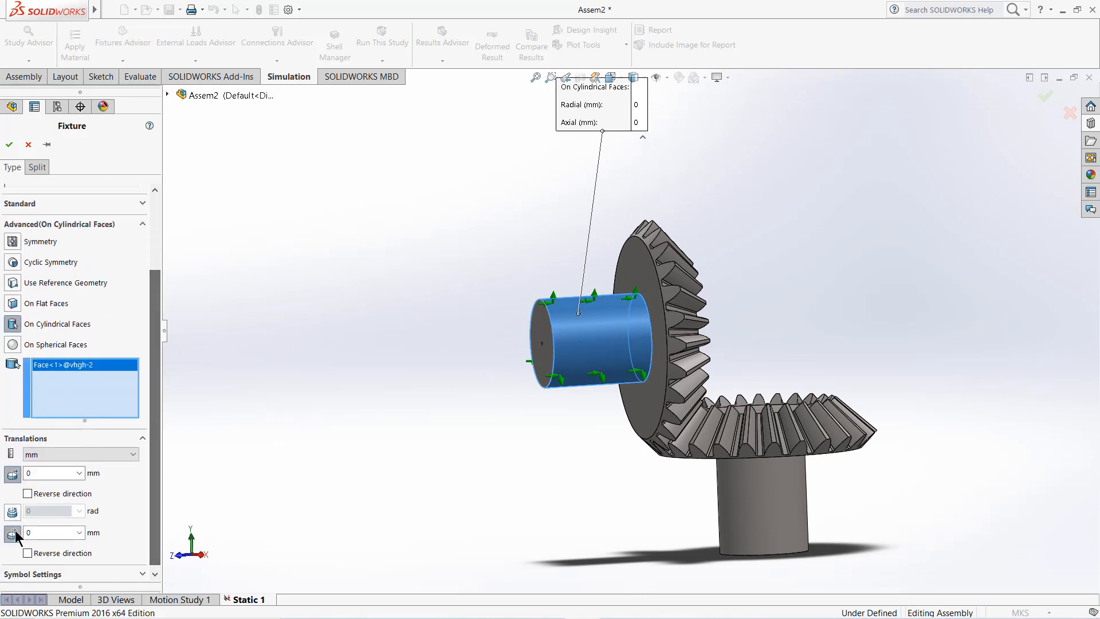
Restrain the hub's circumferential movement at 0 rad in the same fixture
middle_click_drag(545, 376, 618, 339)
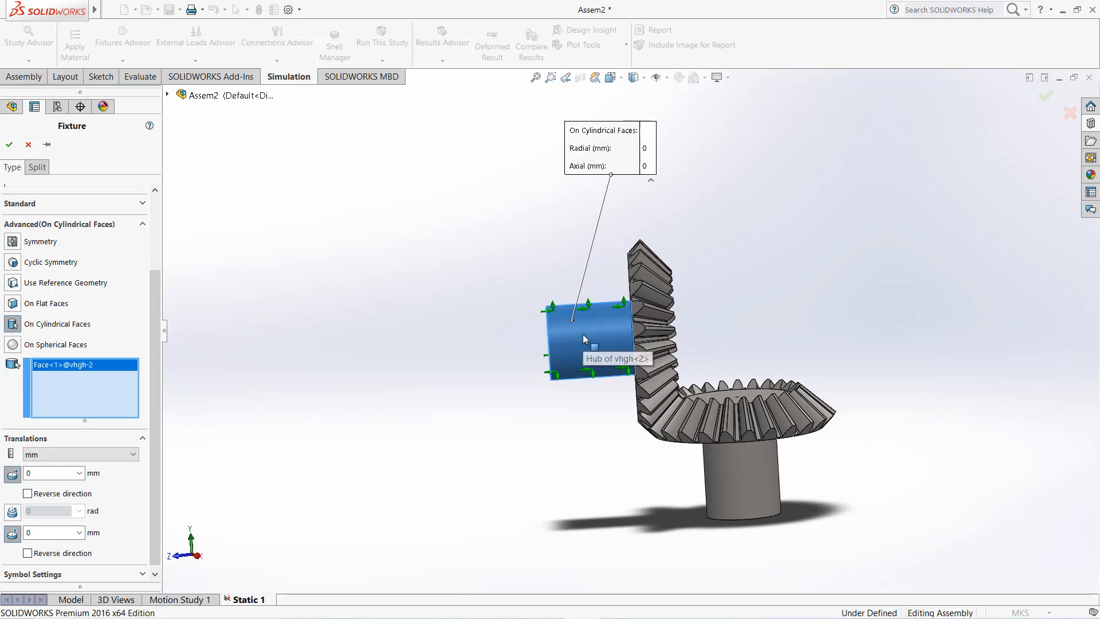
left_click(12, 511)
scroll(66, 532, "up", 3)
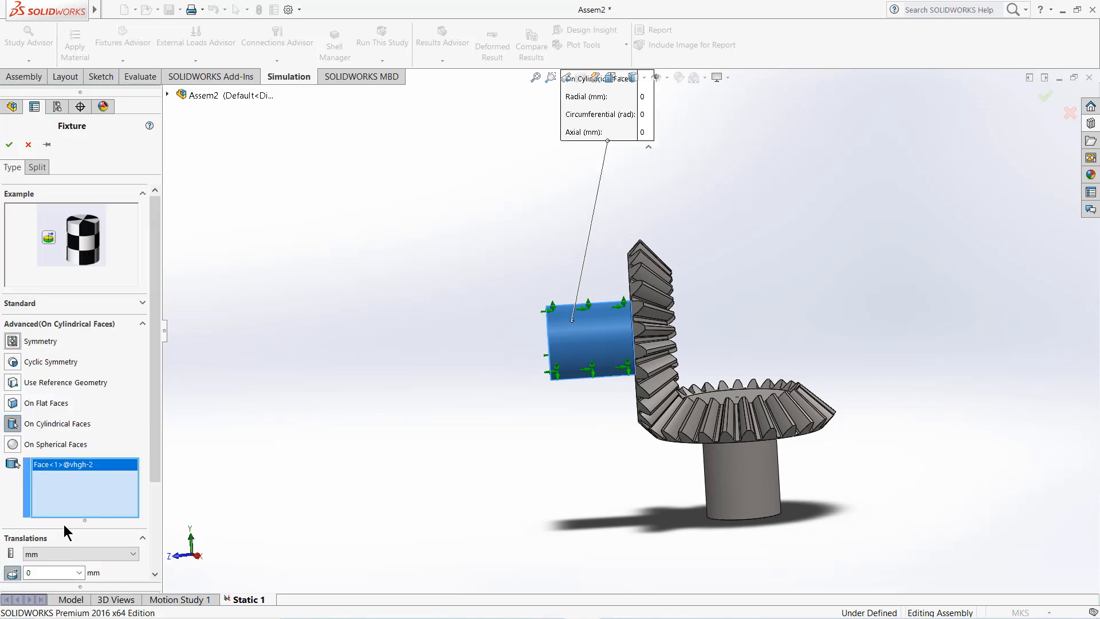
scroll(152, 472, "down", 3)
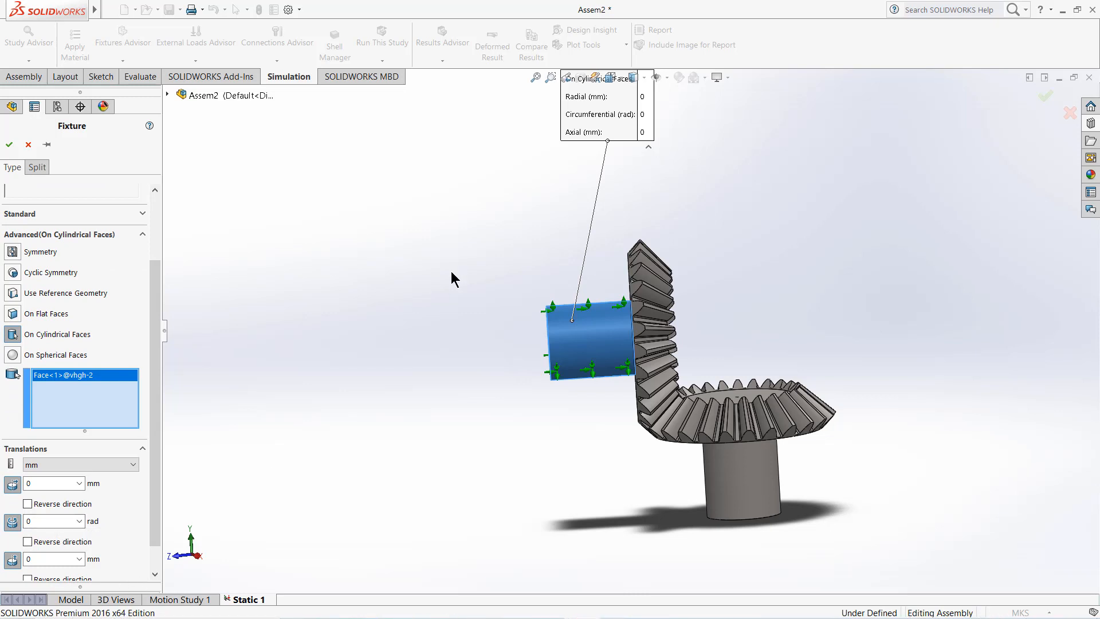
Switch to the Calculator and convert 5 degrees to radians by computing 5 × π ÷ 180
key("XF86Calculator")
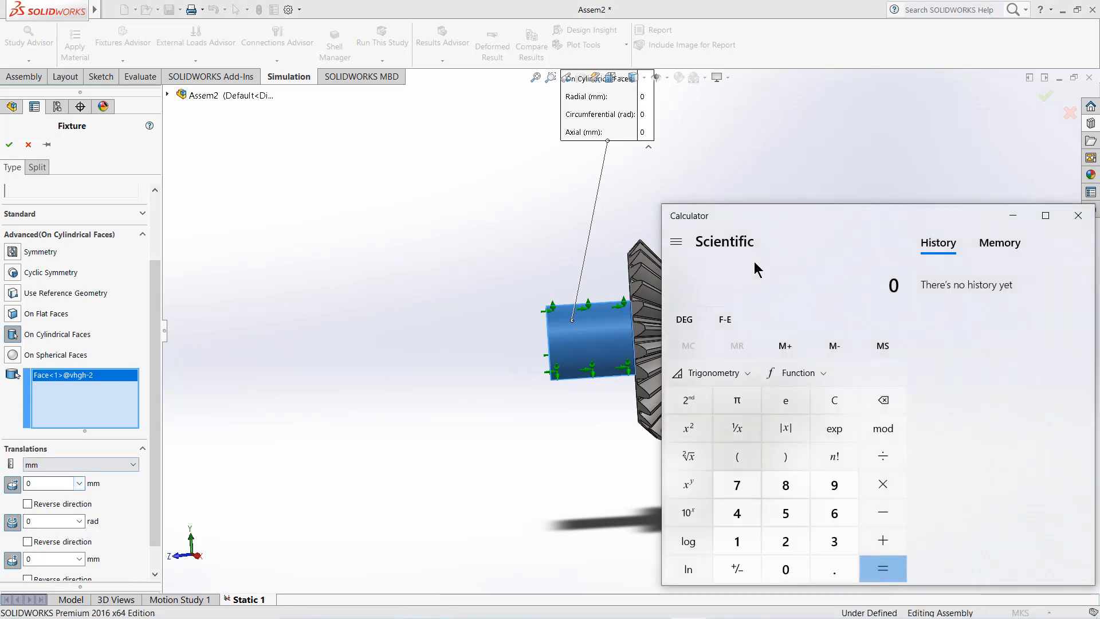
left_click_drag(813, 205, 614, 144)
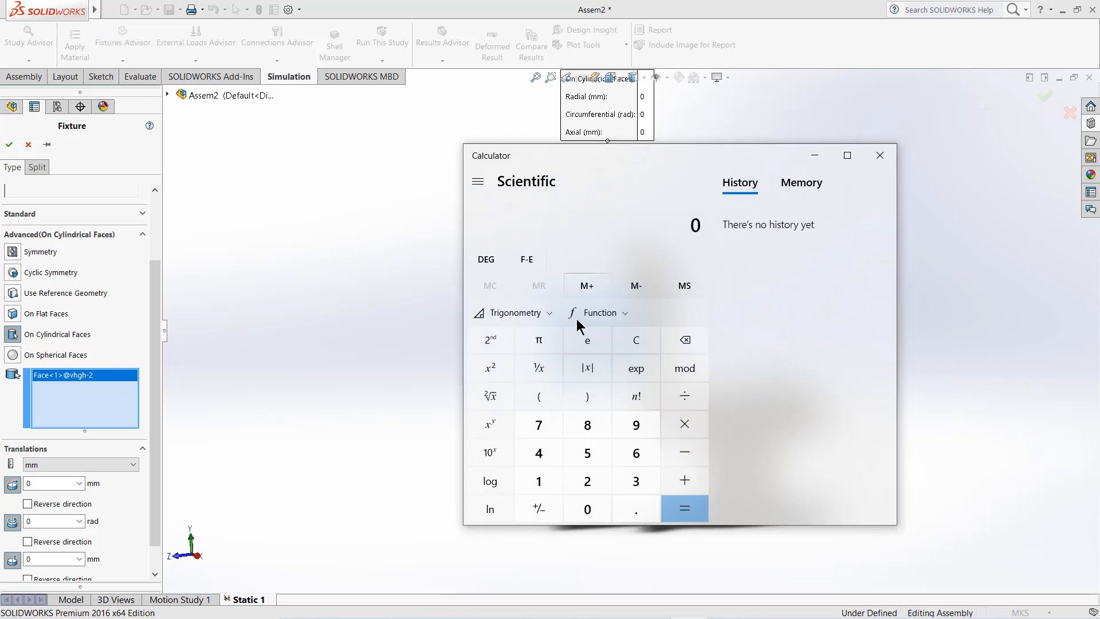
left_click(588, 453)
left_click(685, 424)
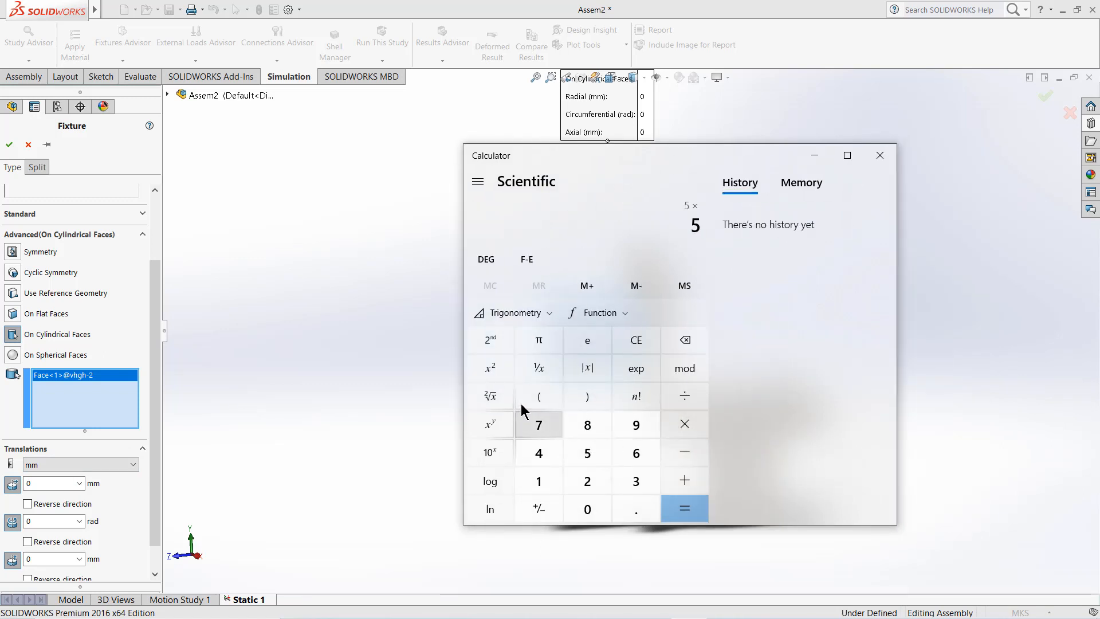
left_click(539, 340)
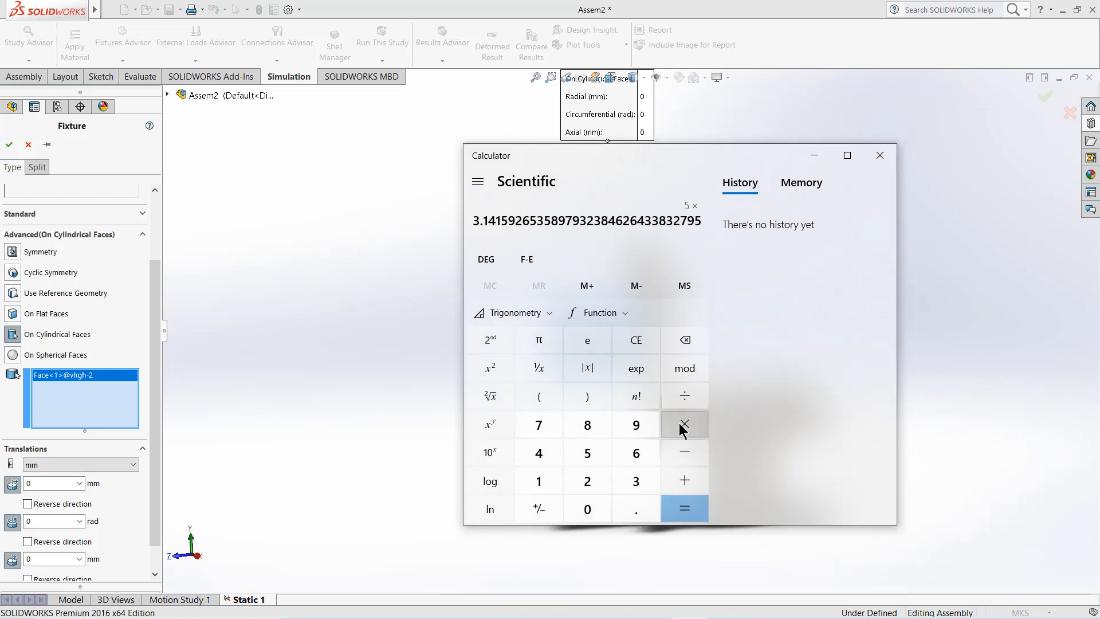
left_click(687, 401)
left_click(544, 482)
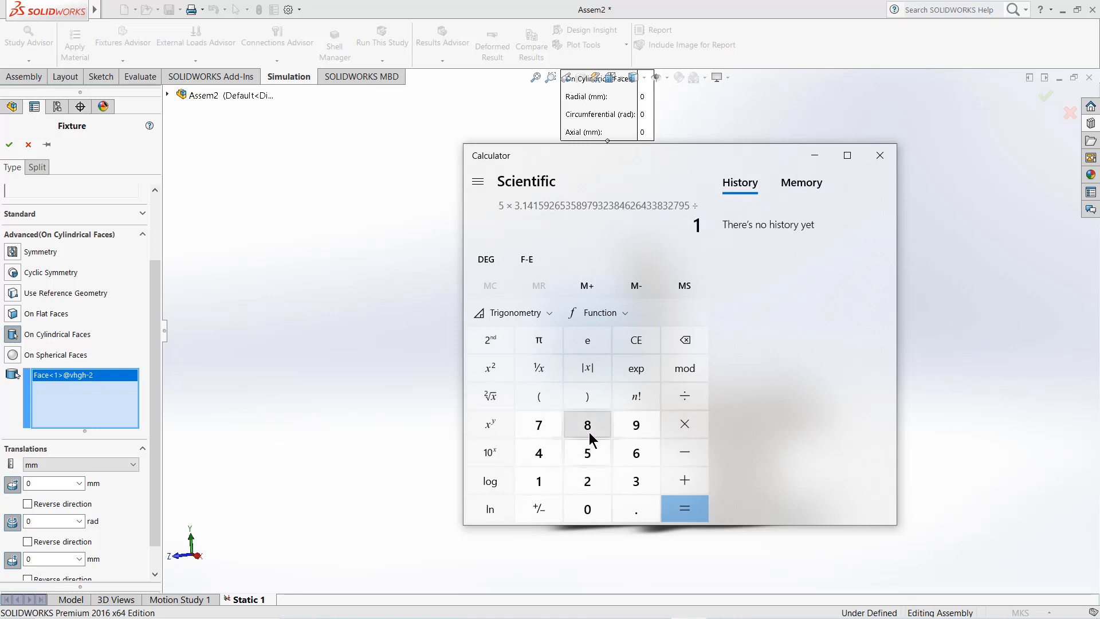
left_click(589, 432)
left_click(596, 509)
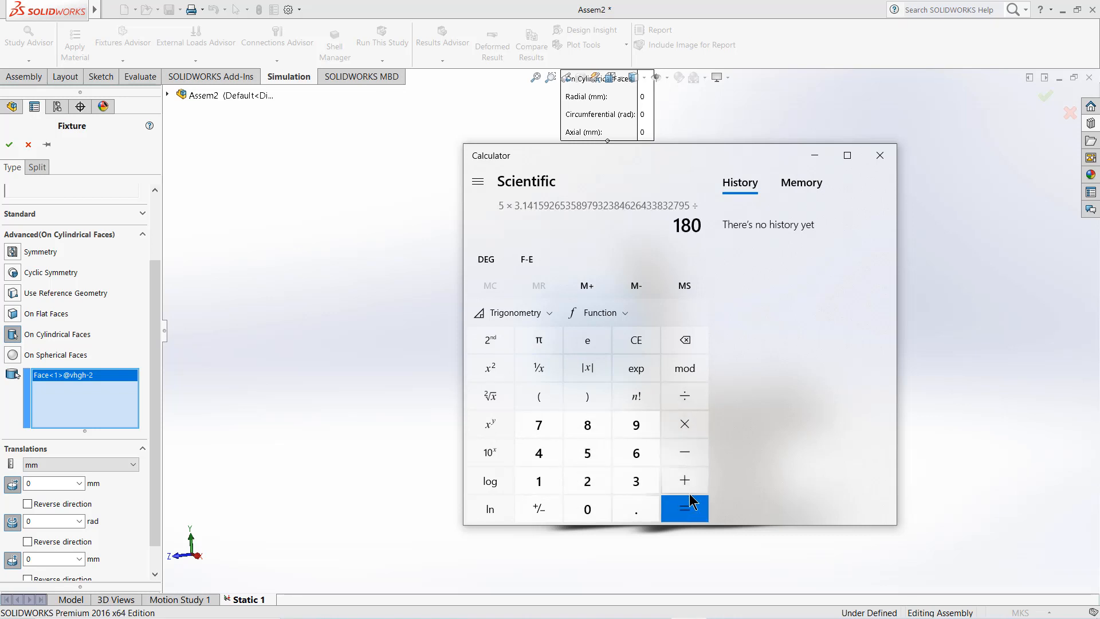
left_click(688, 505)
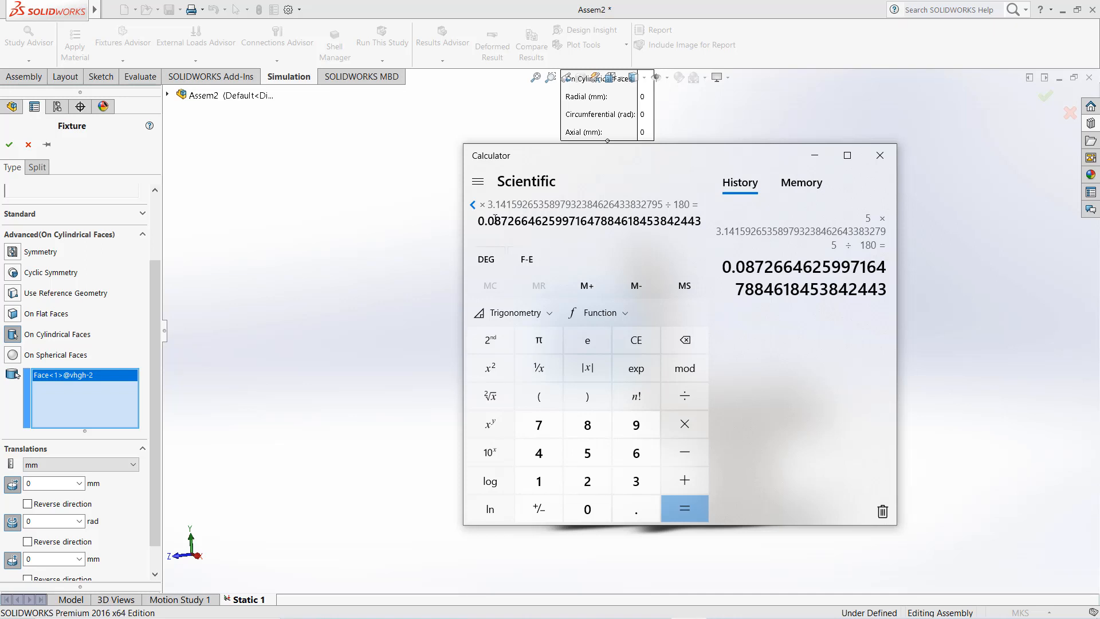
Set the circumferential translation of the copied pinion's cylindrical-face fixture to 0.087 rad and accept the fixture
left_click(51, 520)
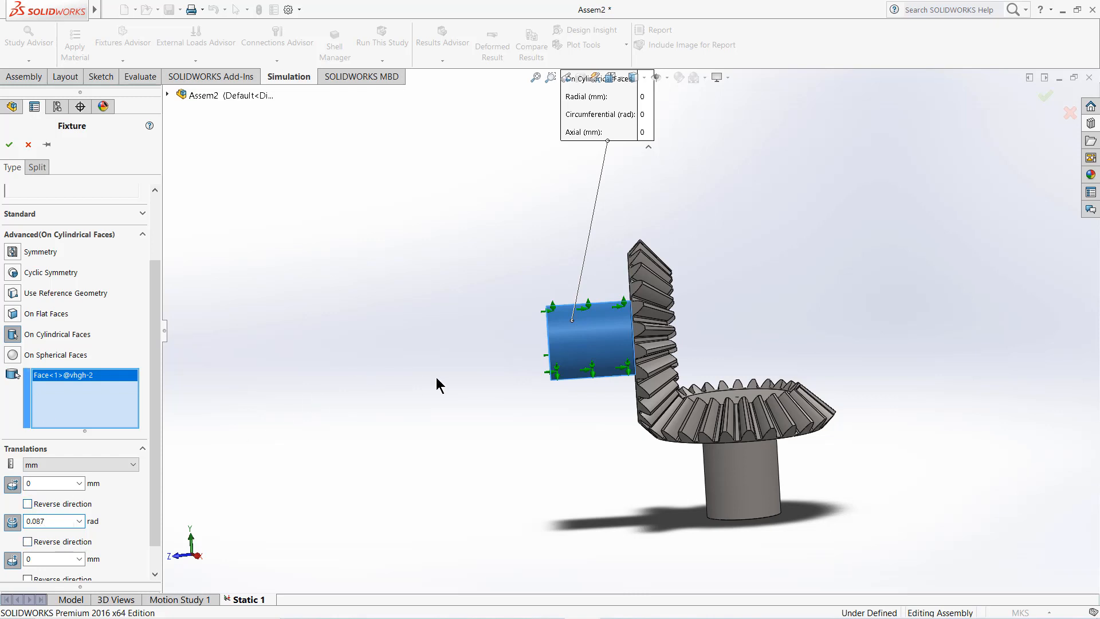
middle_click_drag(436, 377, 431, 420)
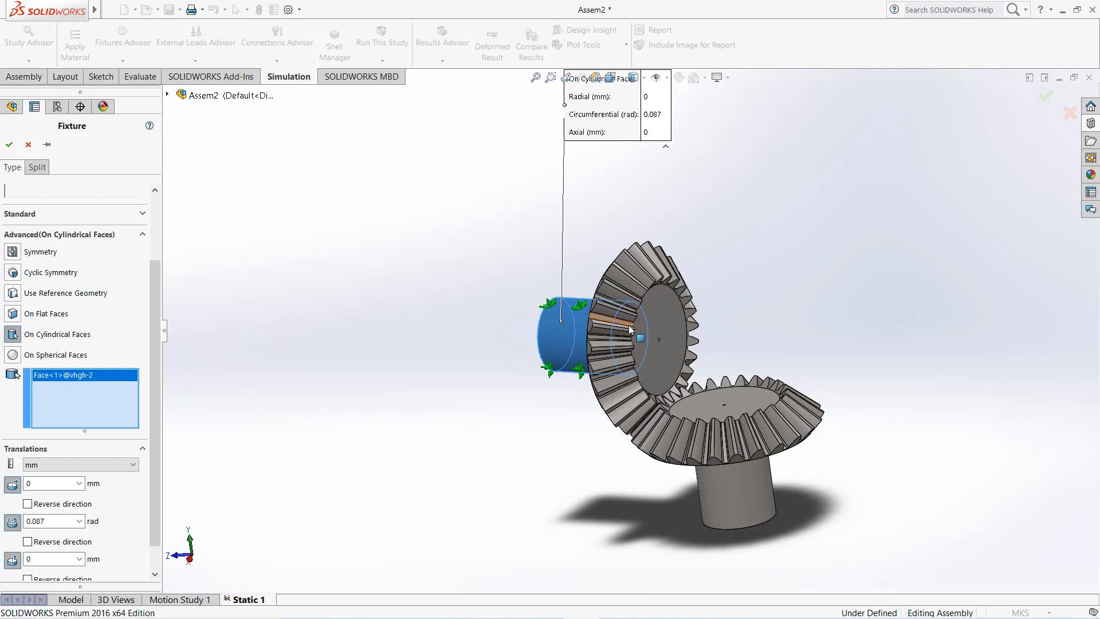
middle_click_drag(605, 346, 674, 333)
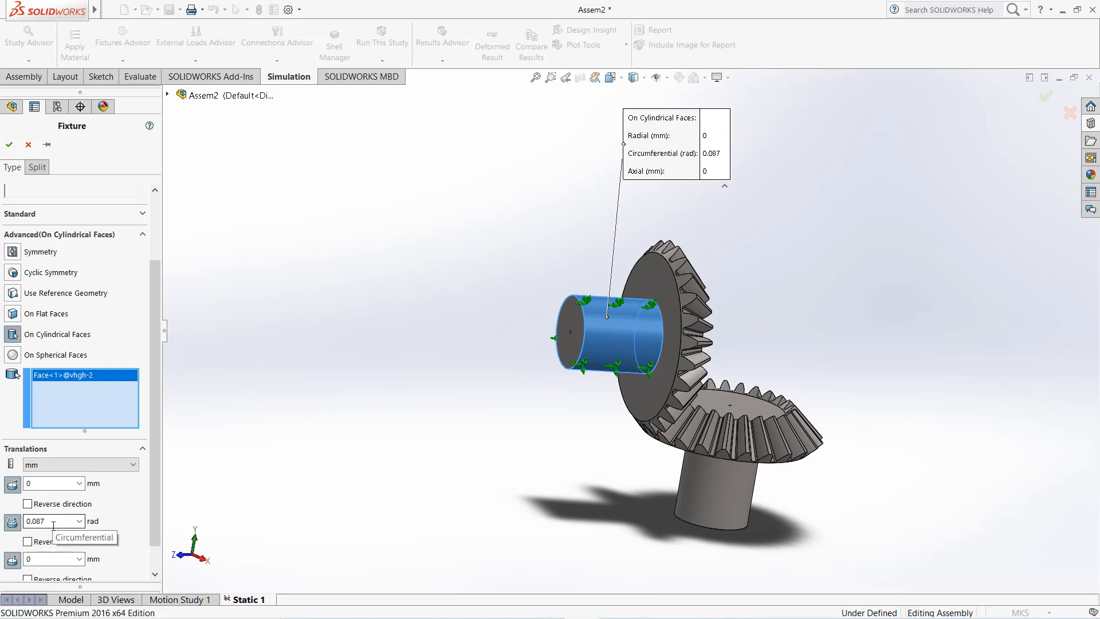
middle_click_drag(440, 405, 395, 392)
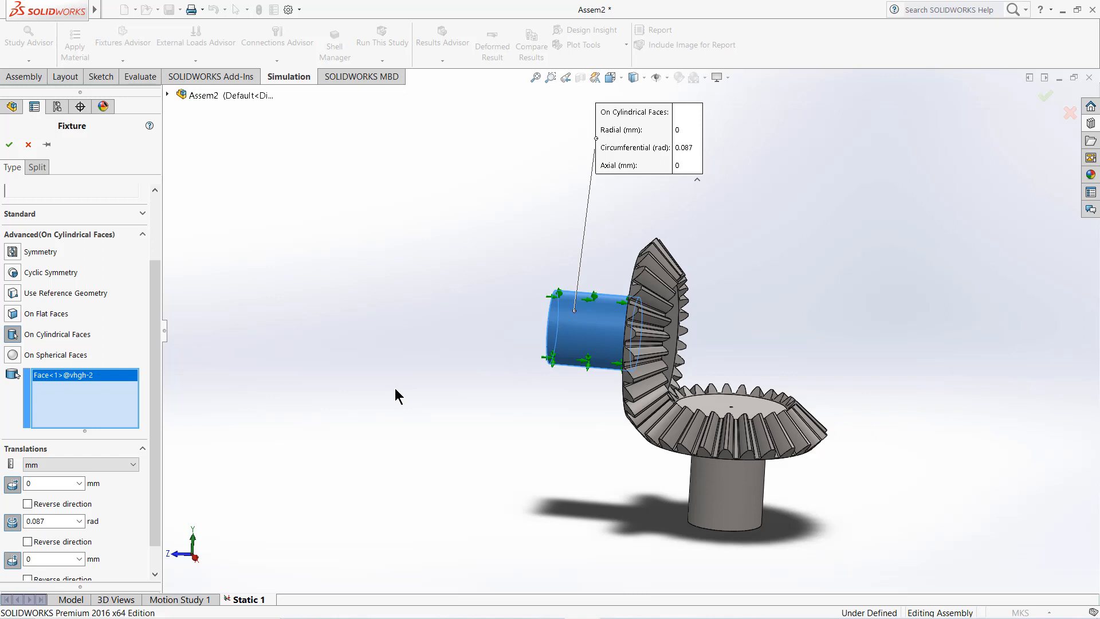
left_click(9, 144)
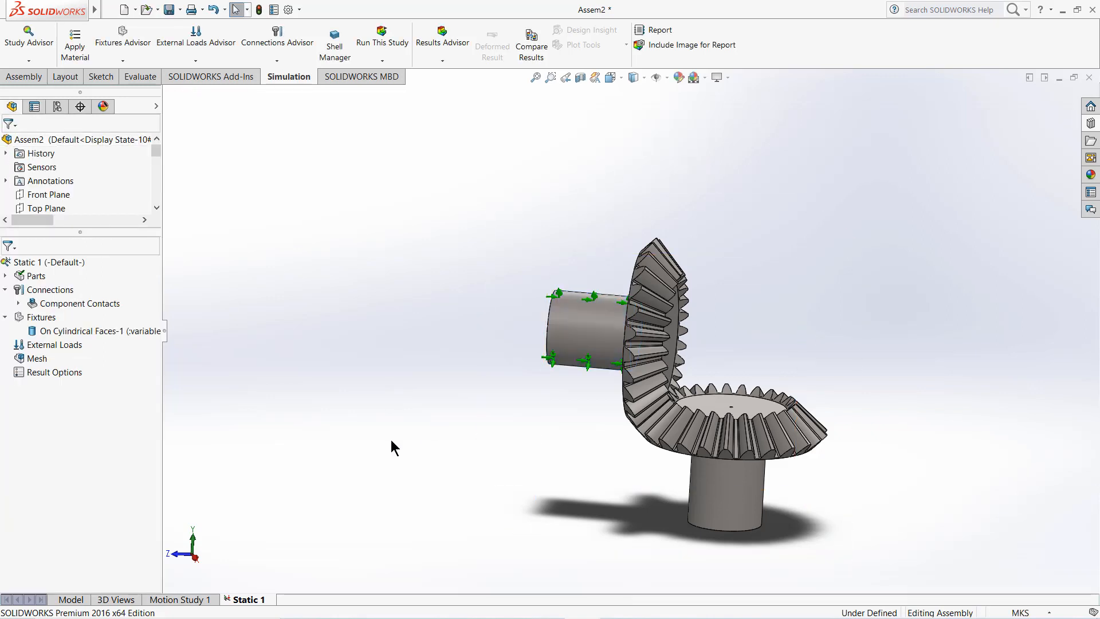
Apply a Fixed Geometry fixture to the cylindrical hub face of the fixed pinion
left_click(727, 498)
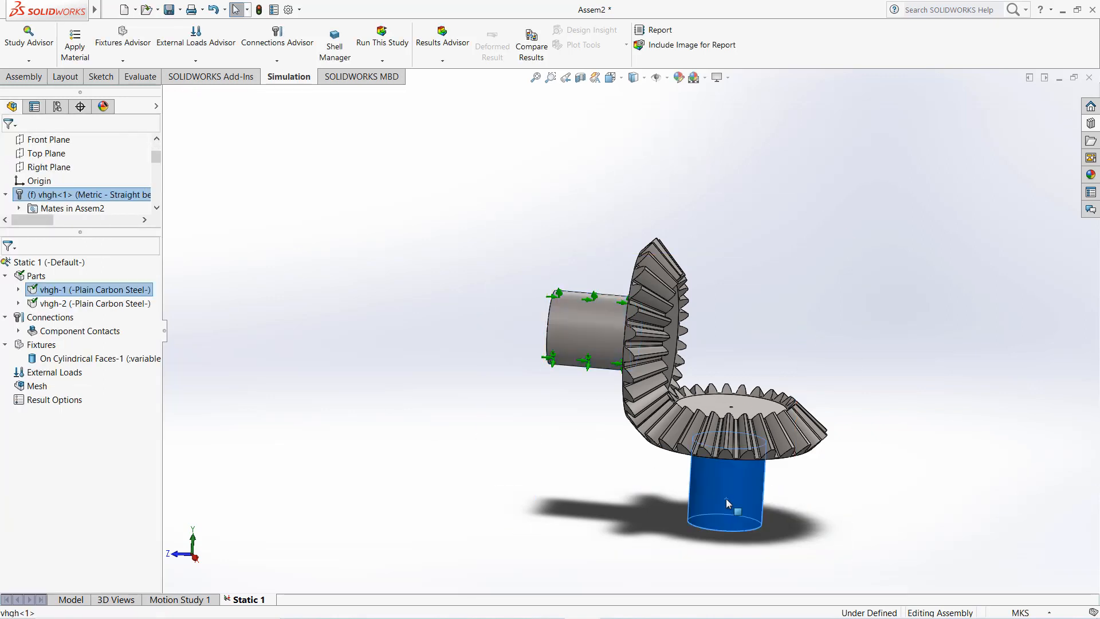
right_click(727, 502)
key("Escape")
right_click(34, 345)
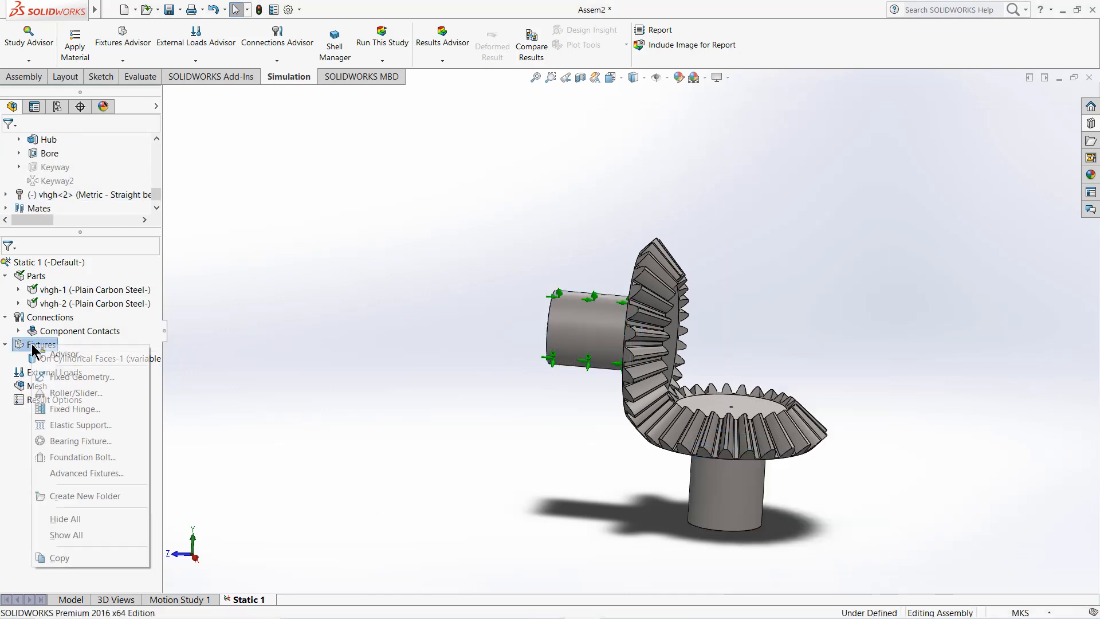
left_click(75, 376)
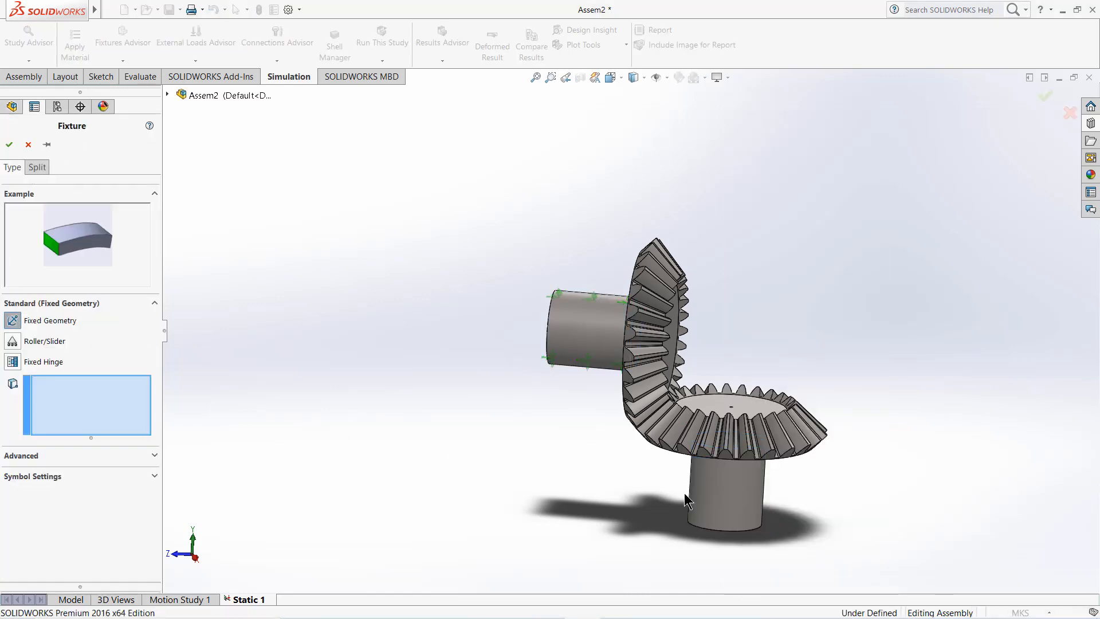
left_click(725, 496)
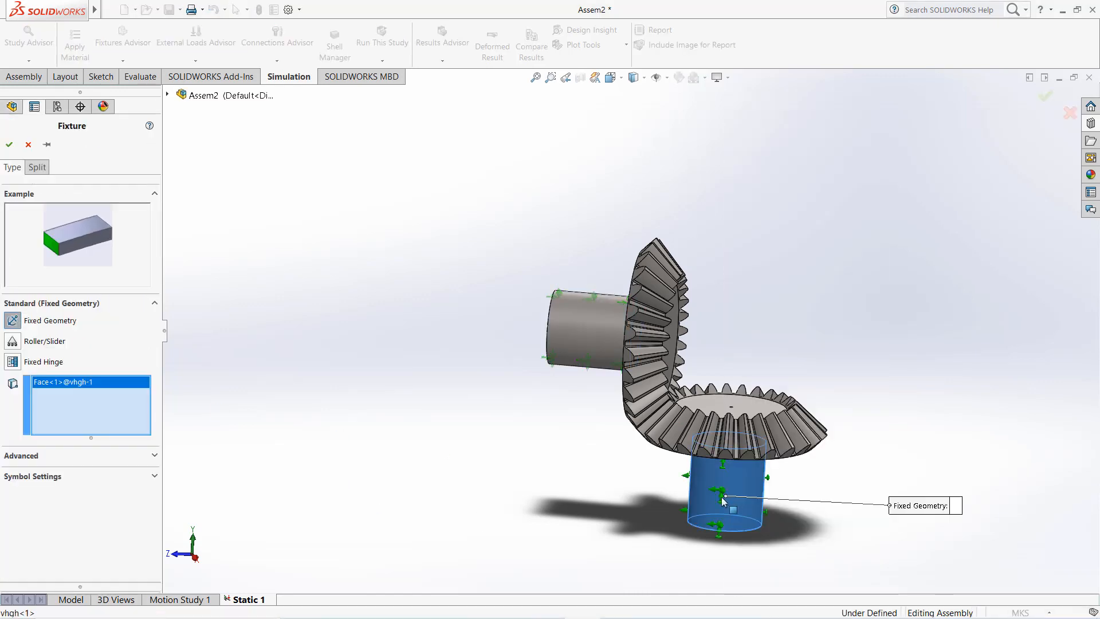
left_click(11, 145)
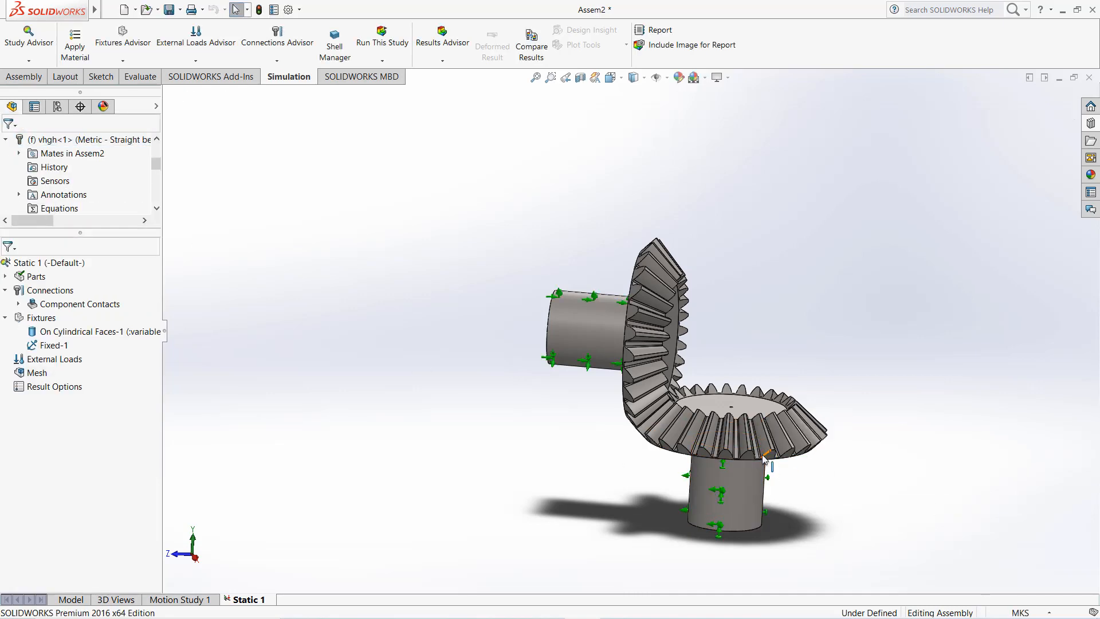
Run the static study on the bevel gear assembly
mouse_move(514, 386)
middle_mouse_down()
mouse_move(429, 381)
mouse_move(533, 391)
middle_mouse_up()
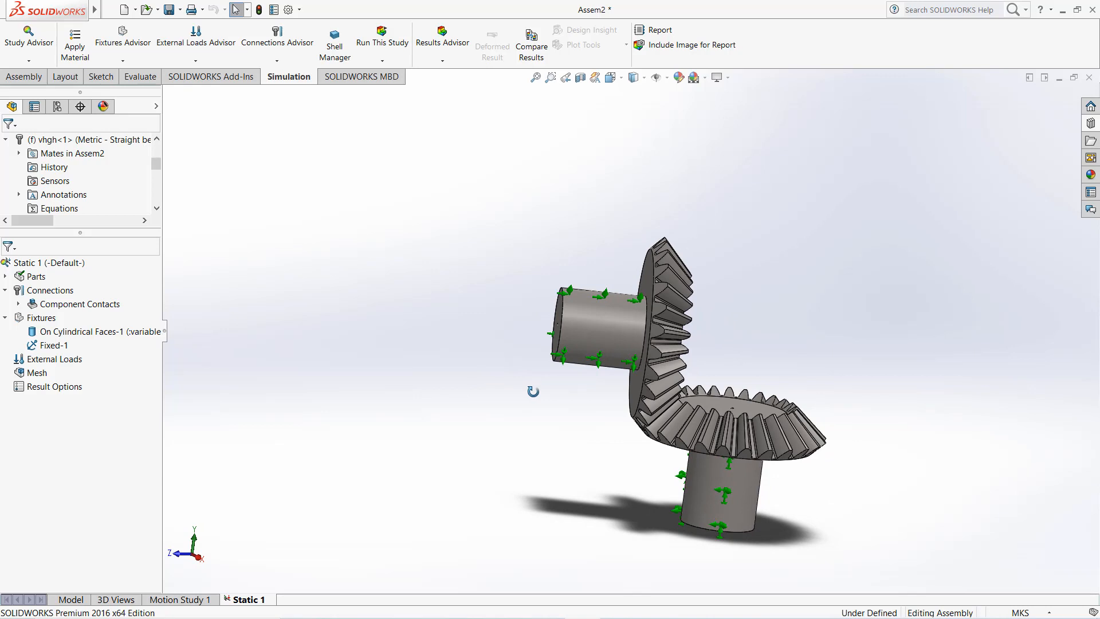
left_click(378, 46)
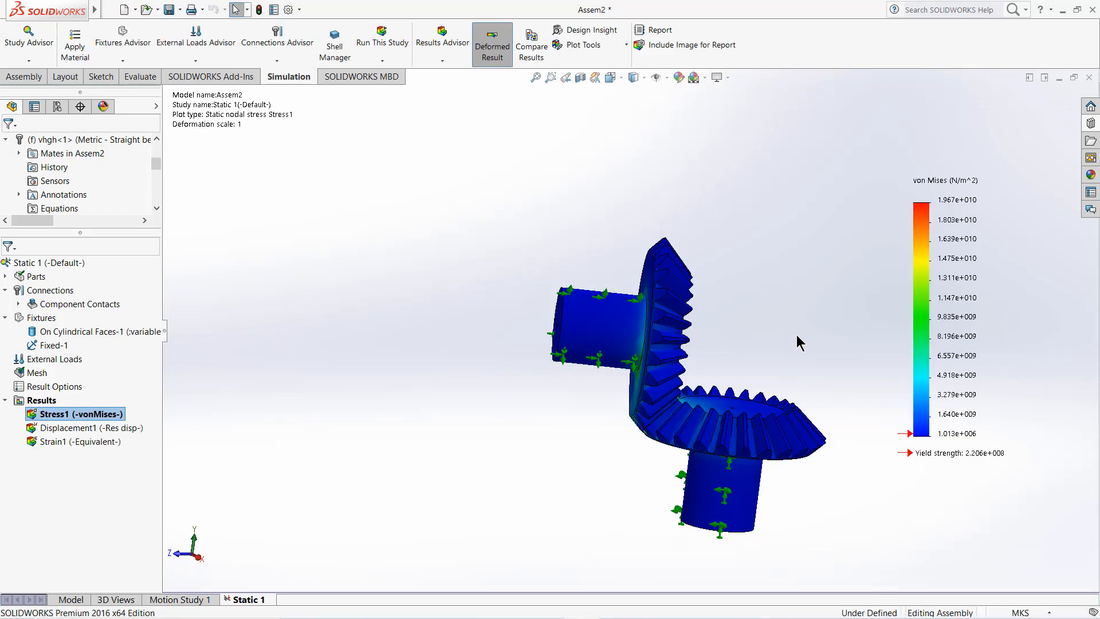
Examine the von Mises stress around the meshing teeth and the rotated pinion's hub base, and review the cylindrical-face fixture's translations
middle_click_drag(797, 335, 658, 417)
scroll(678, 387, "down", 5)
scroll(682, 373, "down", 6)
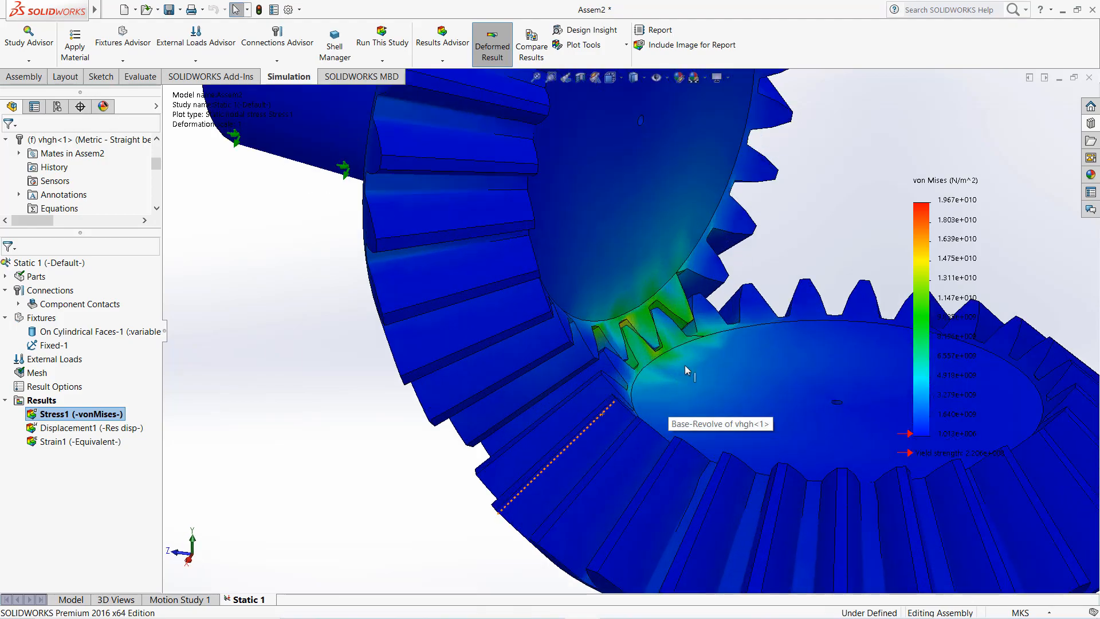
middle_click_drag(685, 366, 819, 343)
mouse_move(87, 332)
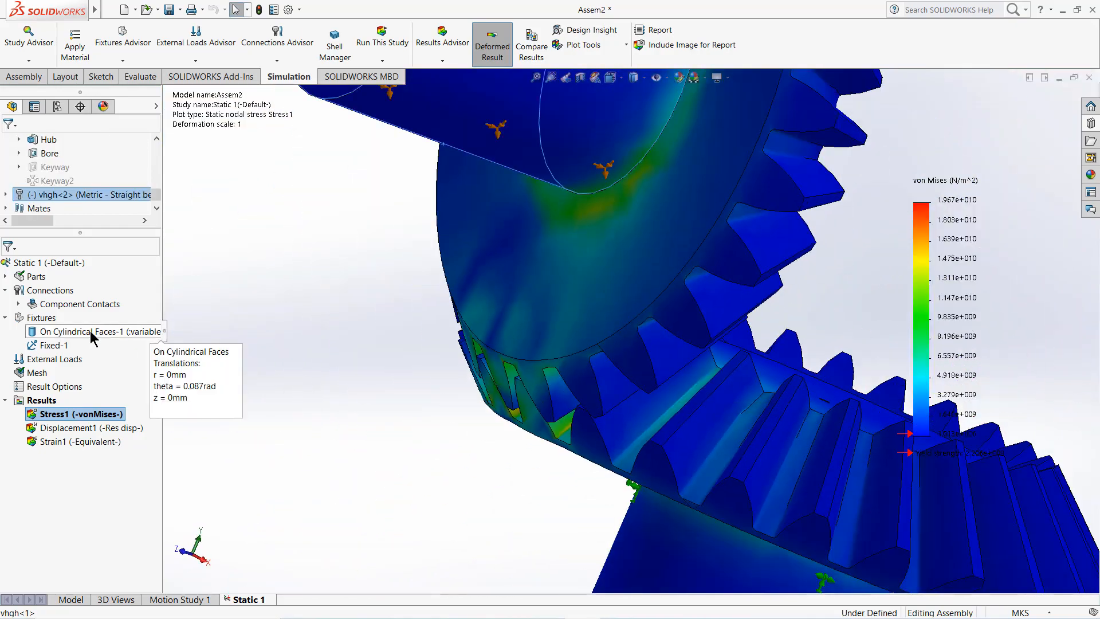
left_click(430, 380)
key("f")
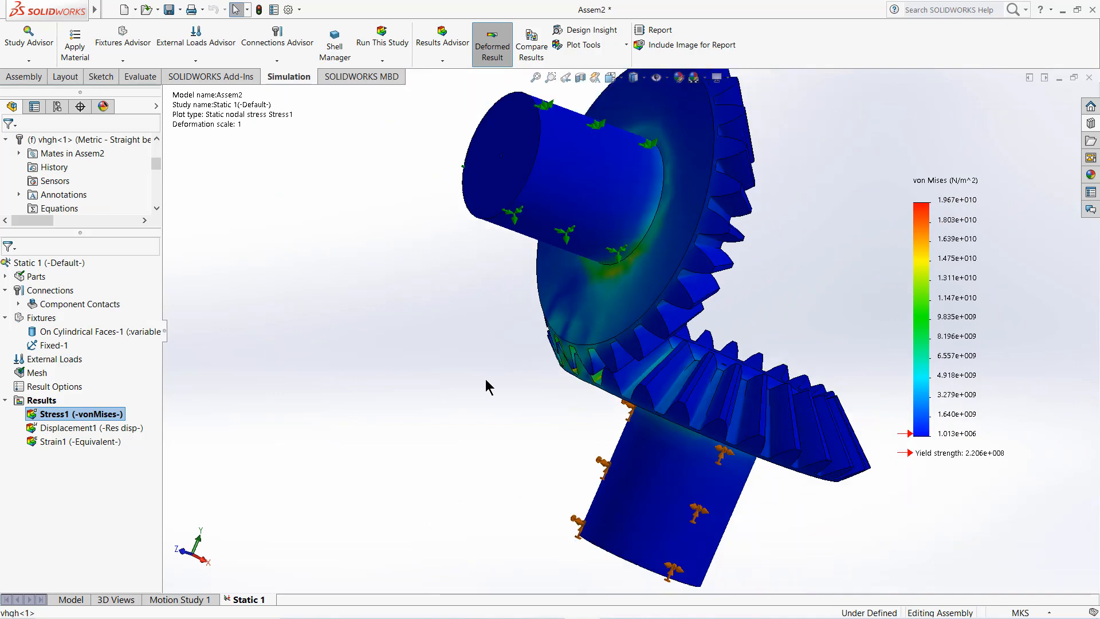
scroll(486, 380, "up", 1)
scroll(613, 286, "down", 2)
scroll(613, 287, "up", 2)
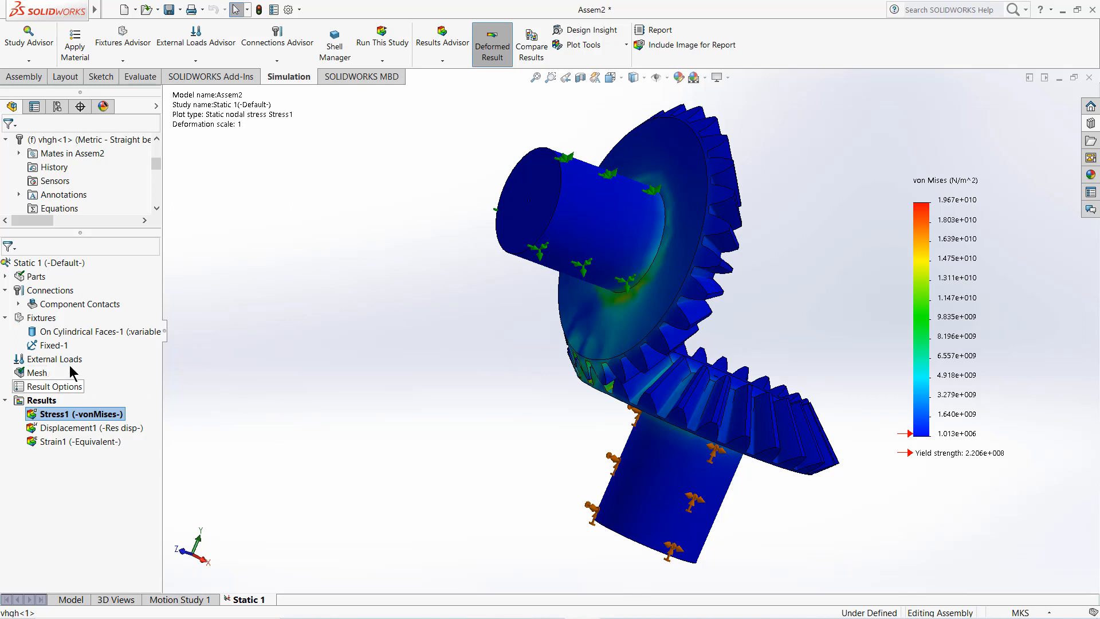
mouse_move(86, 336)
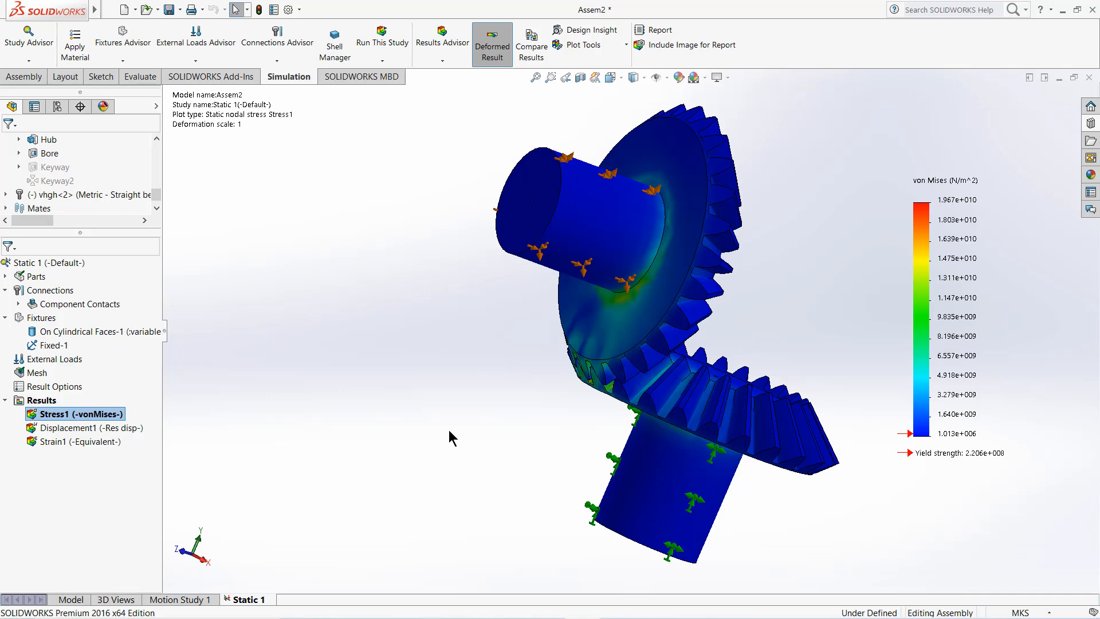
Inspect the von Mises stress distribution on the contacting teeth from the front faces of both gears
middle_click_drag(554, 370, 478, 376)
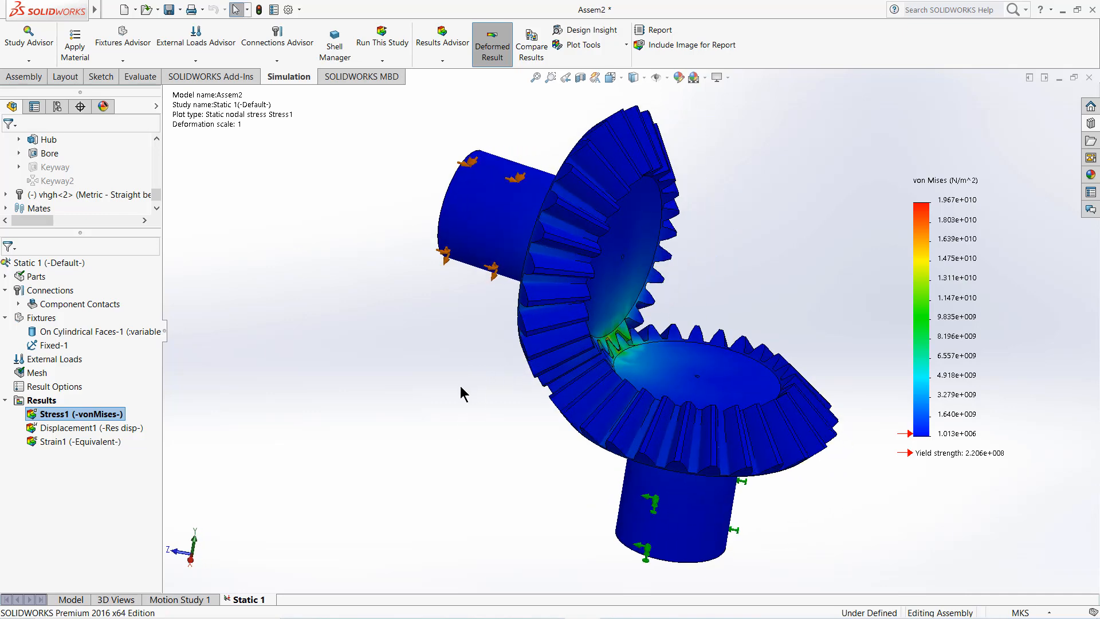
middle_click_drag(682, 283, 625, 277)
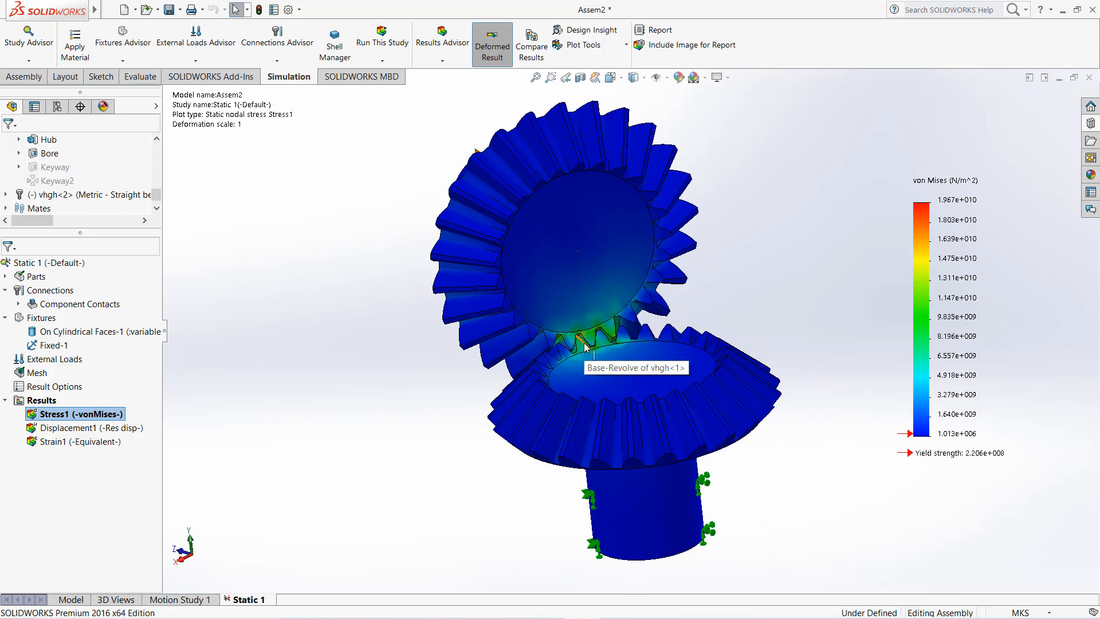
scroll(584, 345, "down", 5)
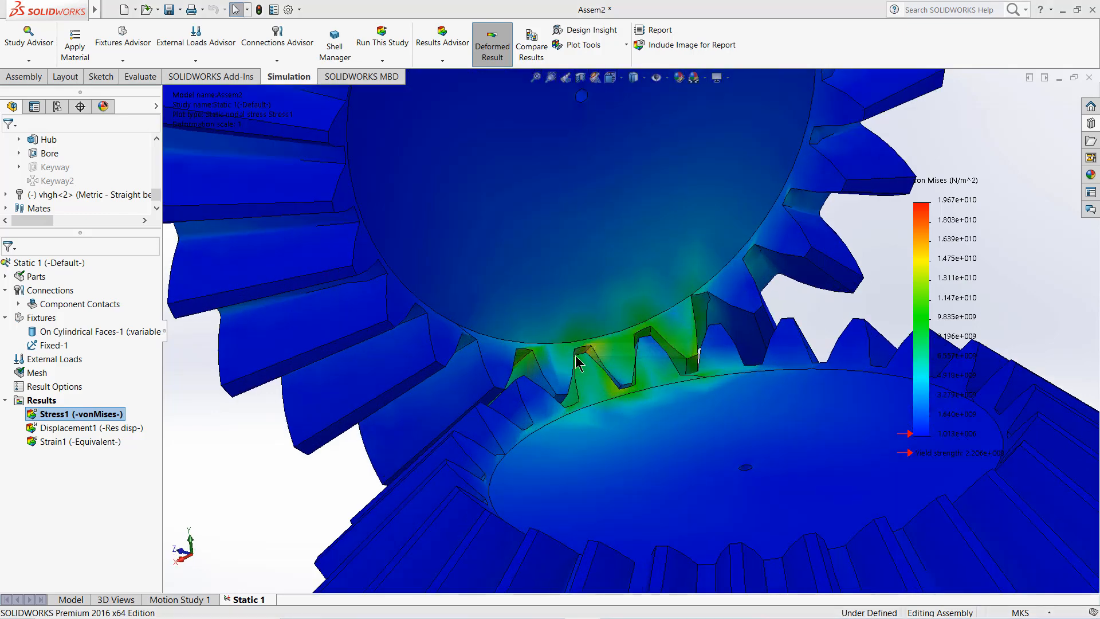
scroll(596, 366, "up", 10)
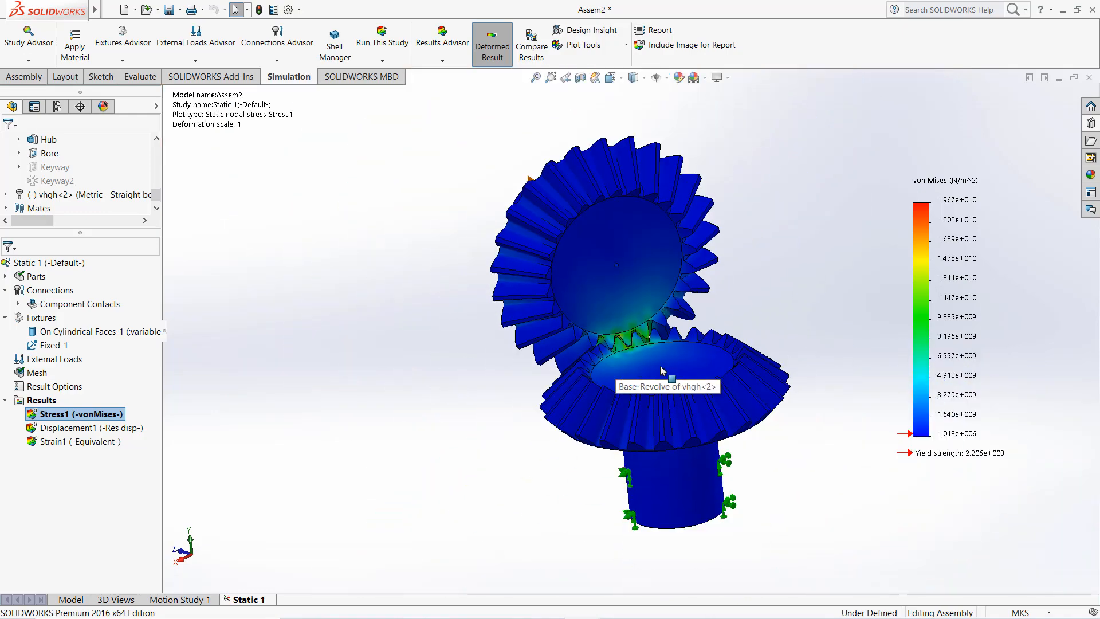
middle_click_drag(596, 366, 699, 358)
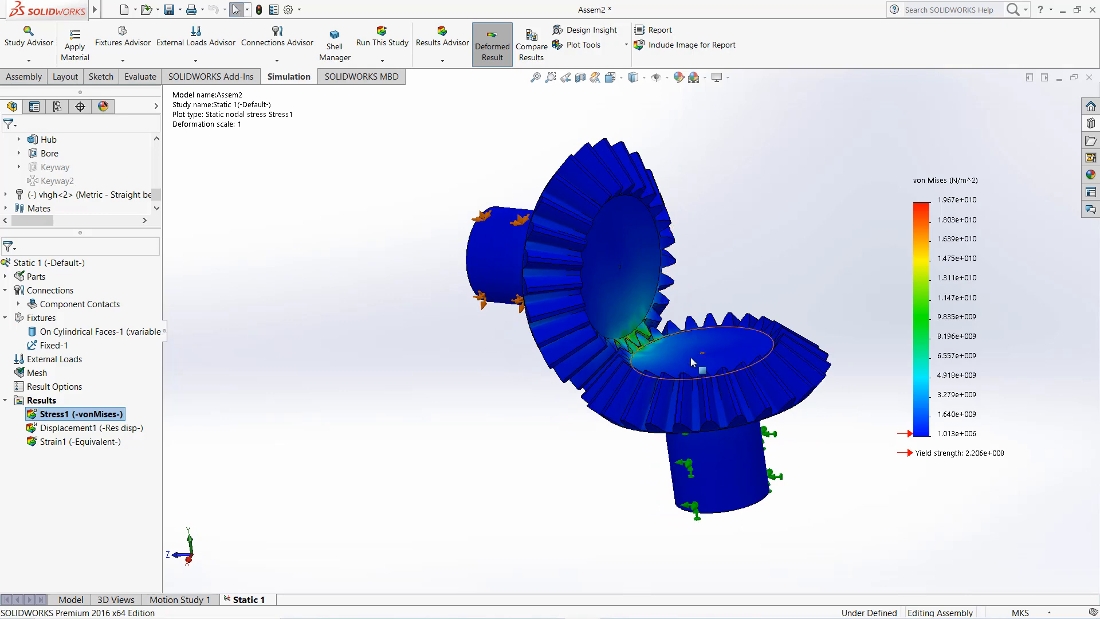
scroll(691, 362, "down", 5)
scroll(723, 314, "up", 1)
scroll(727, 307, "down", 2)
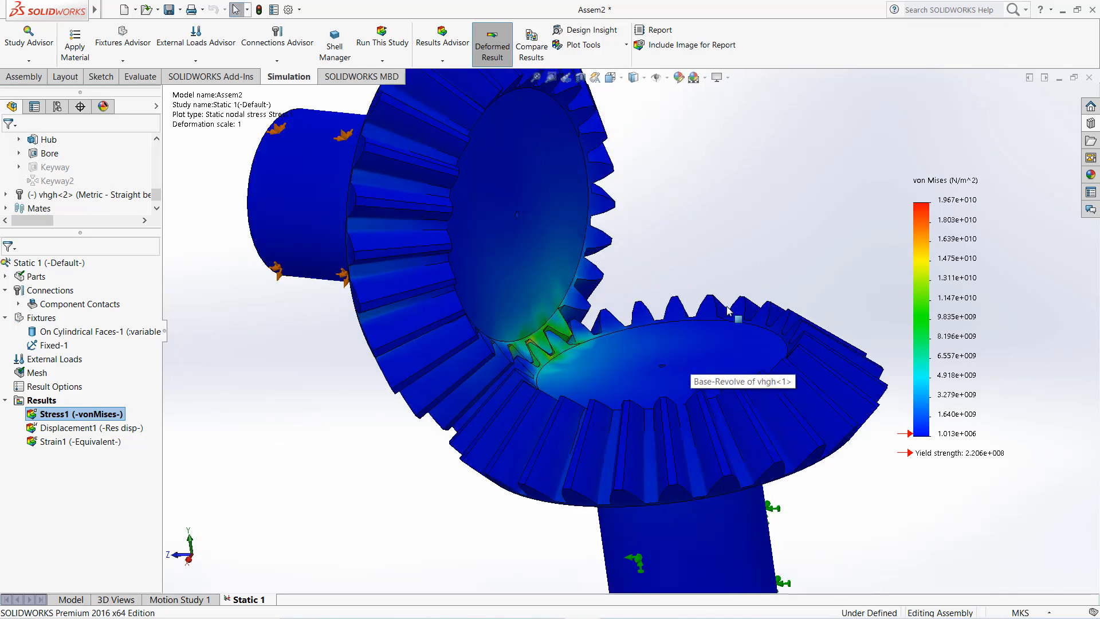
scroll(727, 307, "up", 1)
scroll(737, 293, "up", 1)
scroll(737, 293, "down", 1)
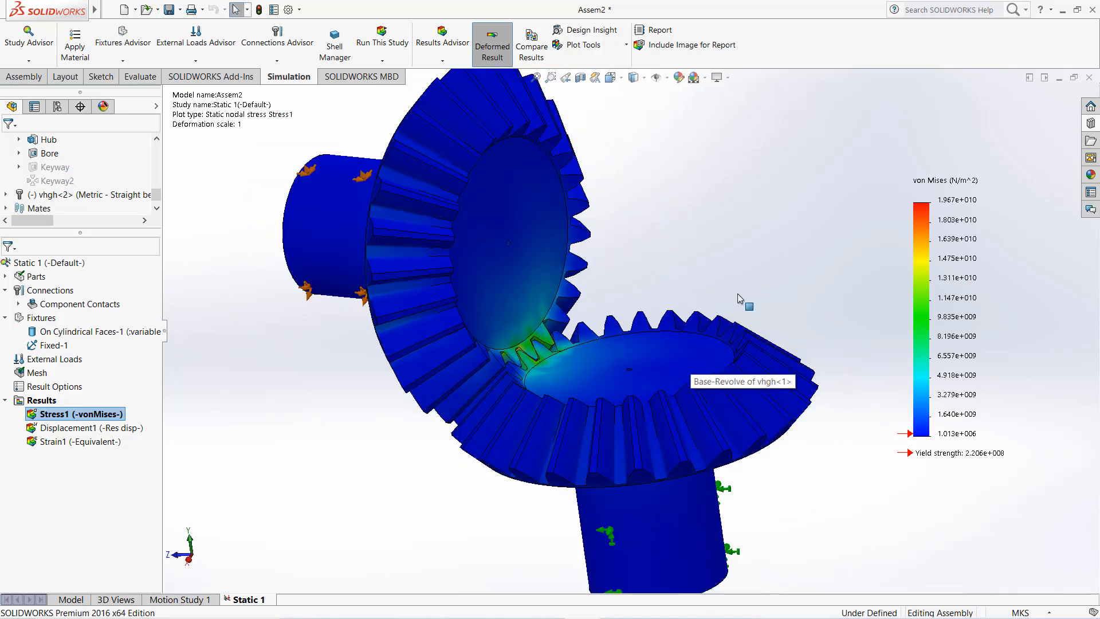